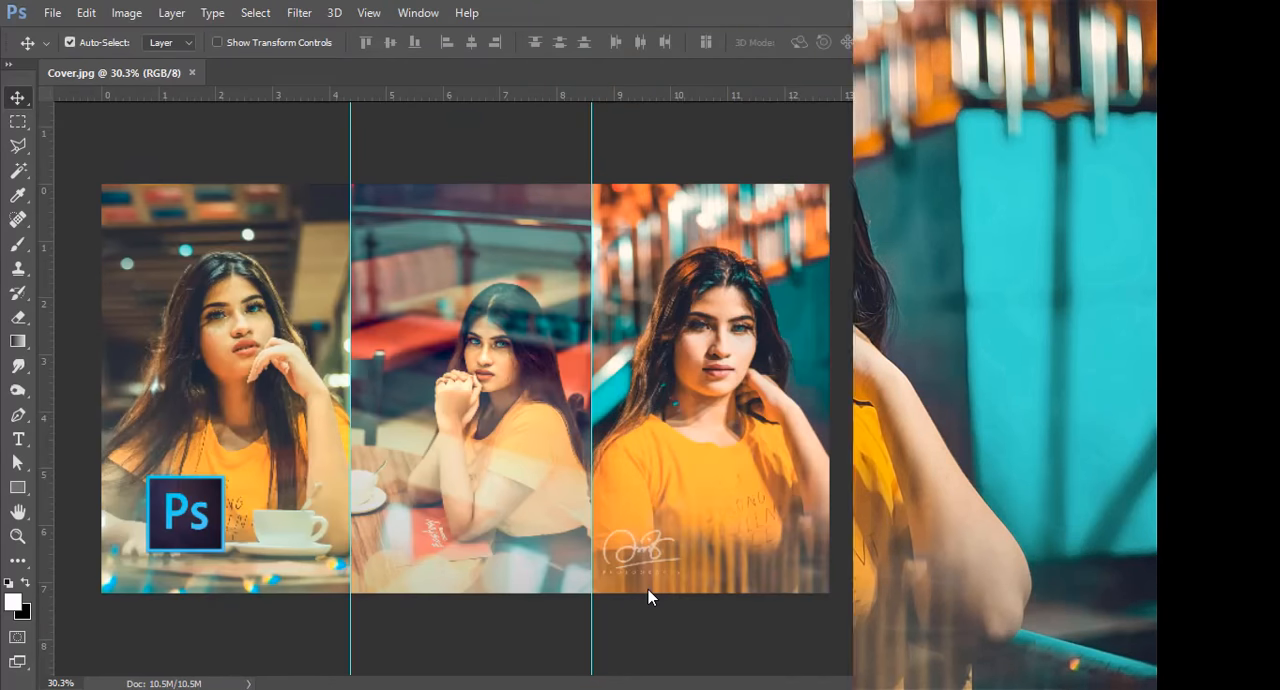
{"action": "left_click", "coordinate": [700, 646]}
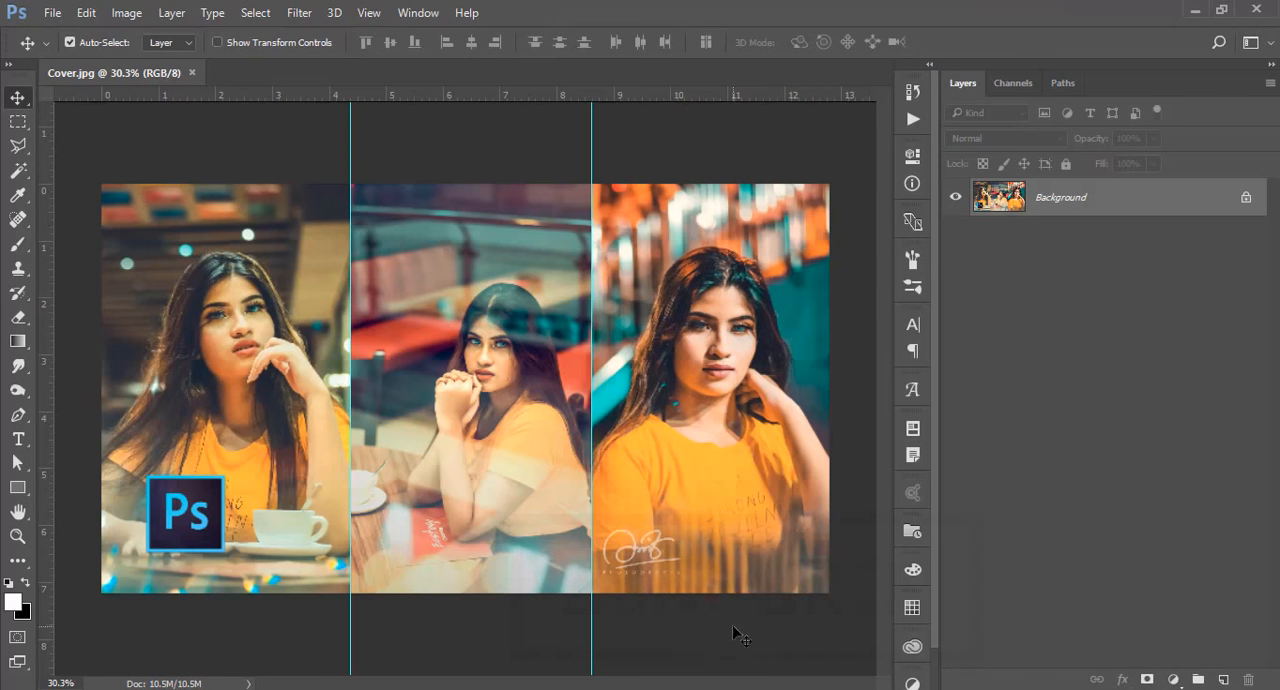
{"action": "left_click", "coordinate": [125, 142]}
{"action": "left_click", "coordinate": [847, 323]}
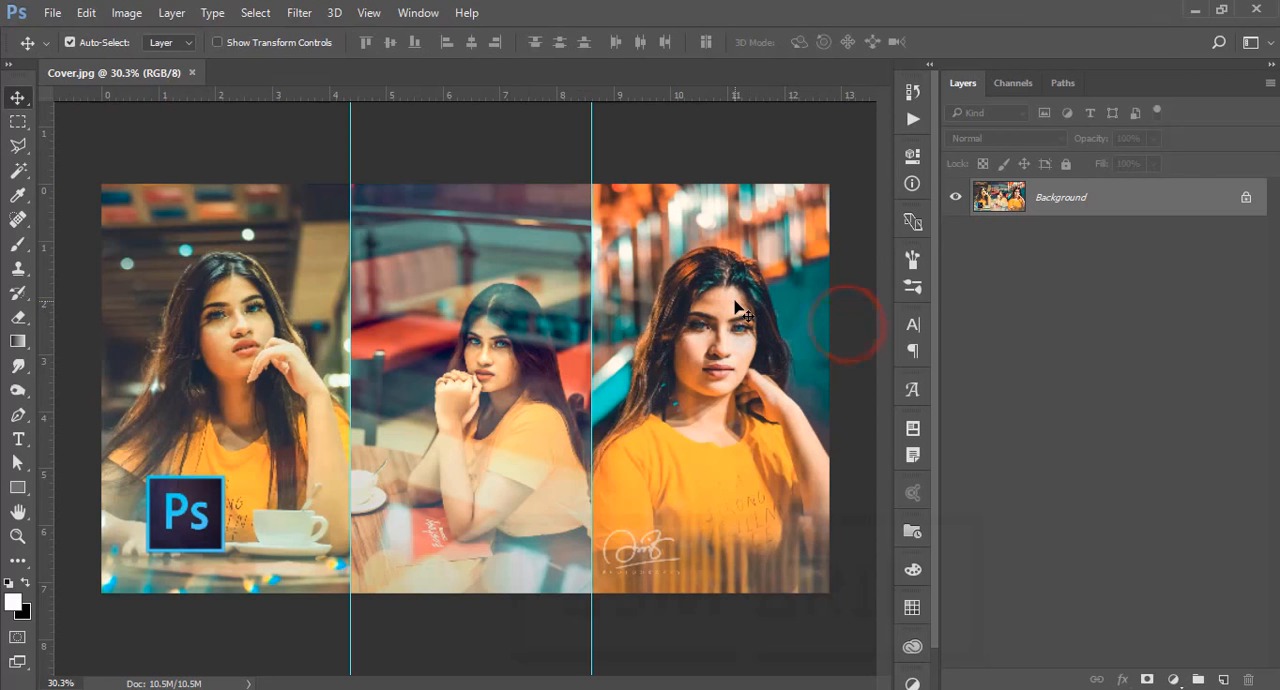
{"action": "left_click", "coordinate": [163, 138]}
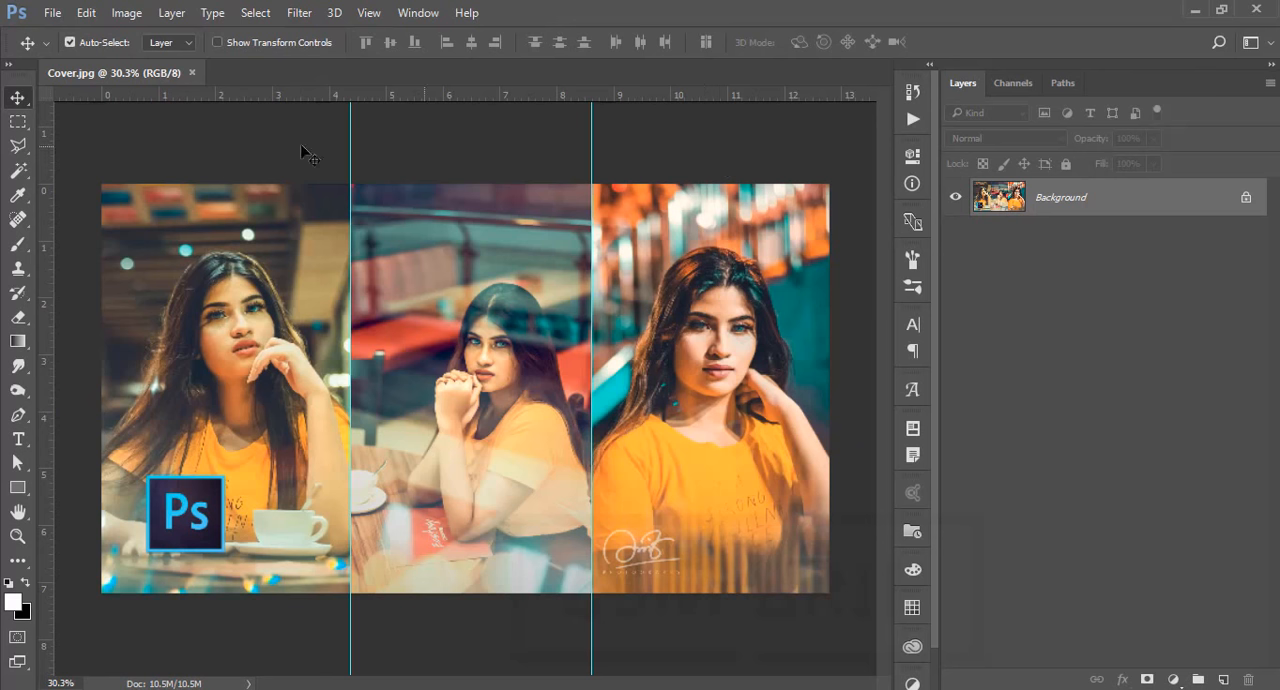
{"action": "left_click", "coordinate": [240, 143]}
Open the photo ASM_5917.jpg from the 27-7-19 documents folder
{"action": "left_click", "coordinate": [46, 13]}
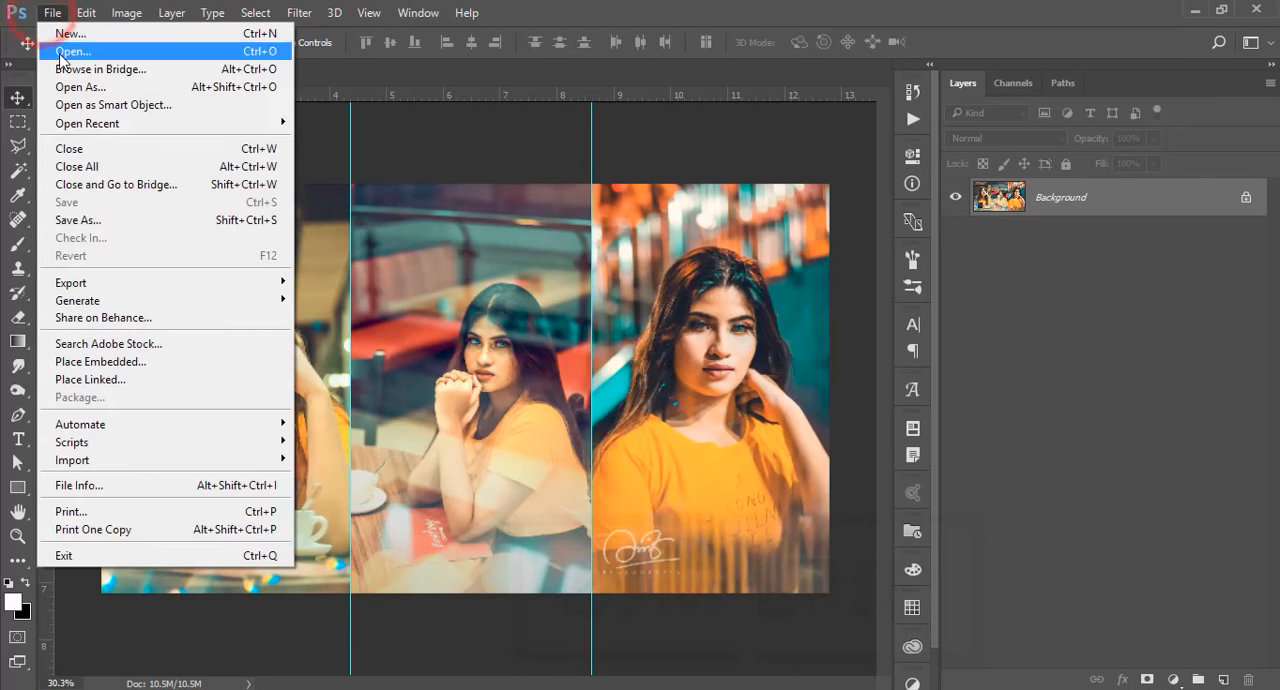
{"action": "left_click", "coordinate": [72, 51]}
{"action": "left_click", "coordinate": [466, 160]}
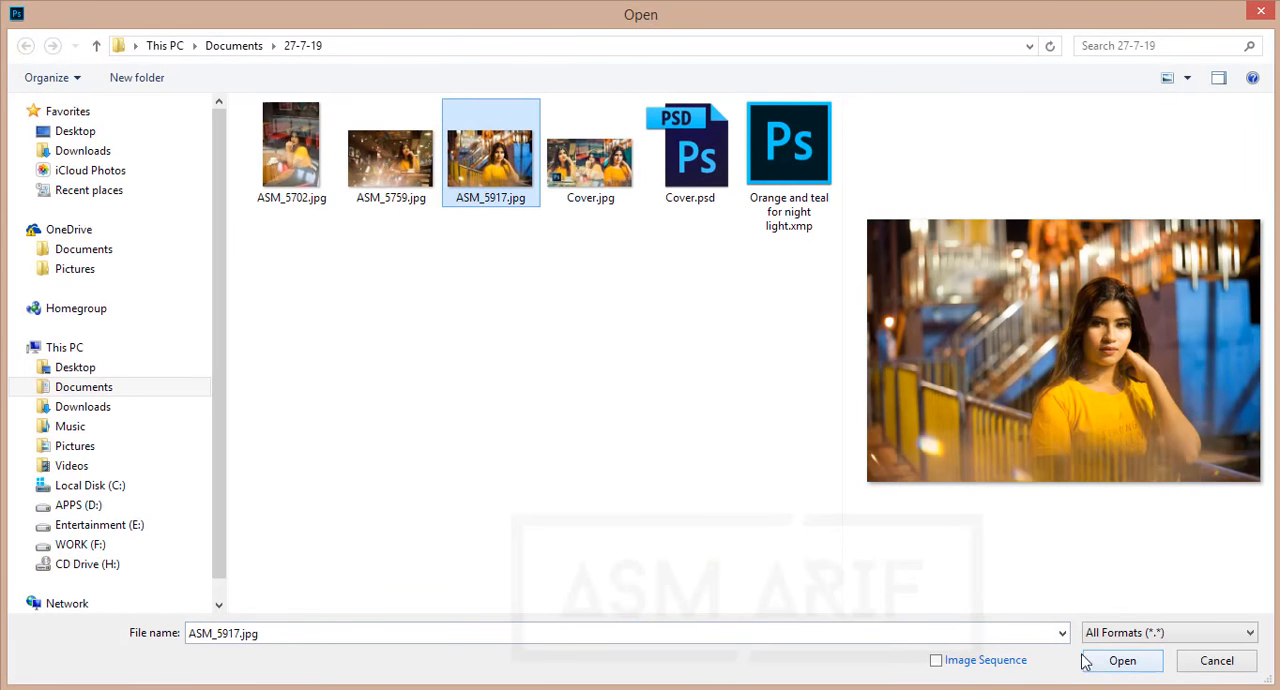
{"action": "left_click", "coordinate": [1124, 662]}
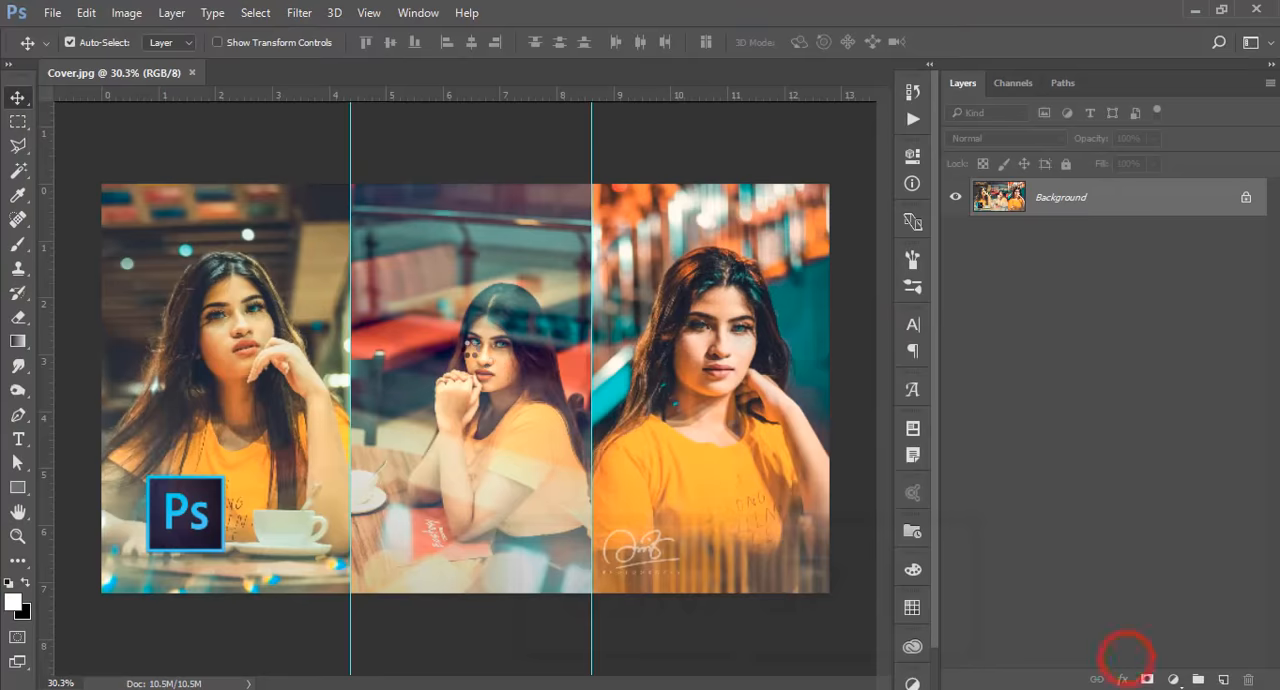
Duplicate the Background layer and rename the copy "main"
{"action": "scroll", "coordinate": [638, 373], "scroll_direction": "up", "scroll_amount": 5}
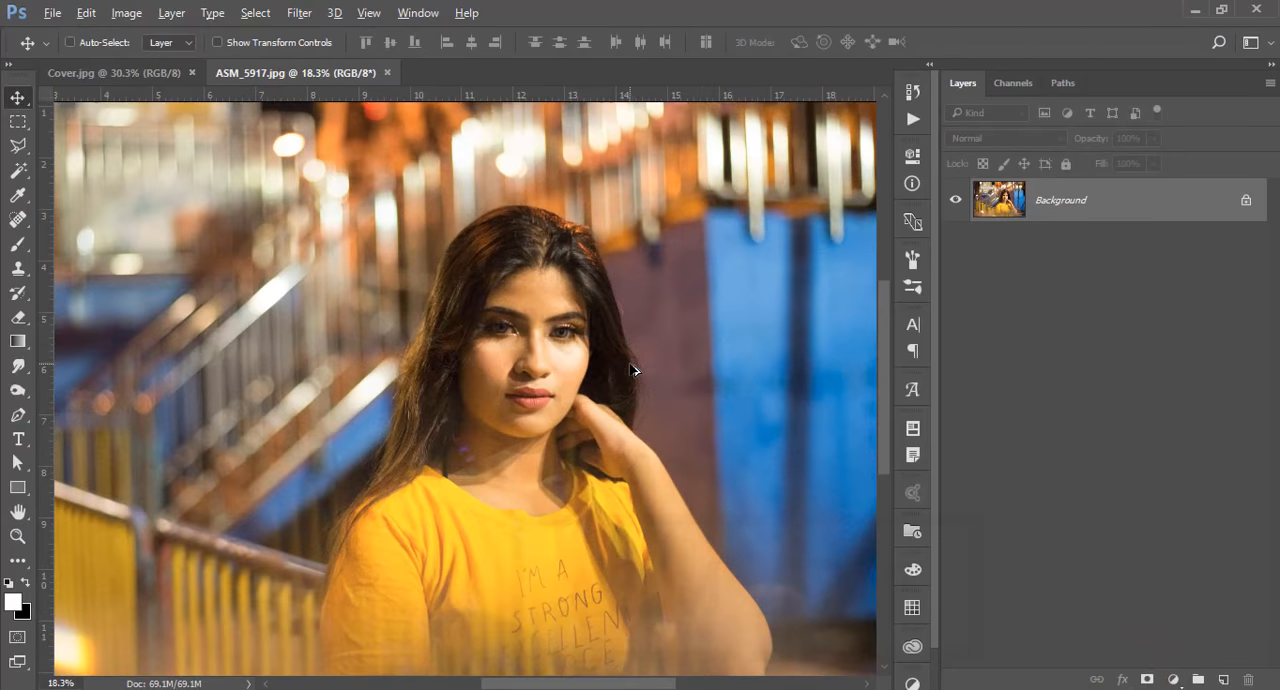
{"action": "scroll", "coordinate": [630, 372], "scroll_direction": "down", "scroll_amount": 6}
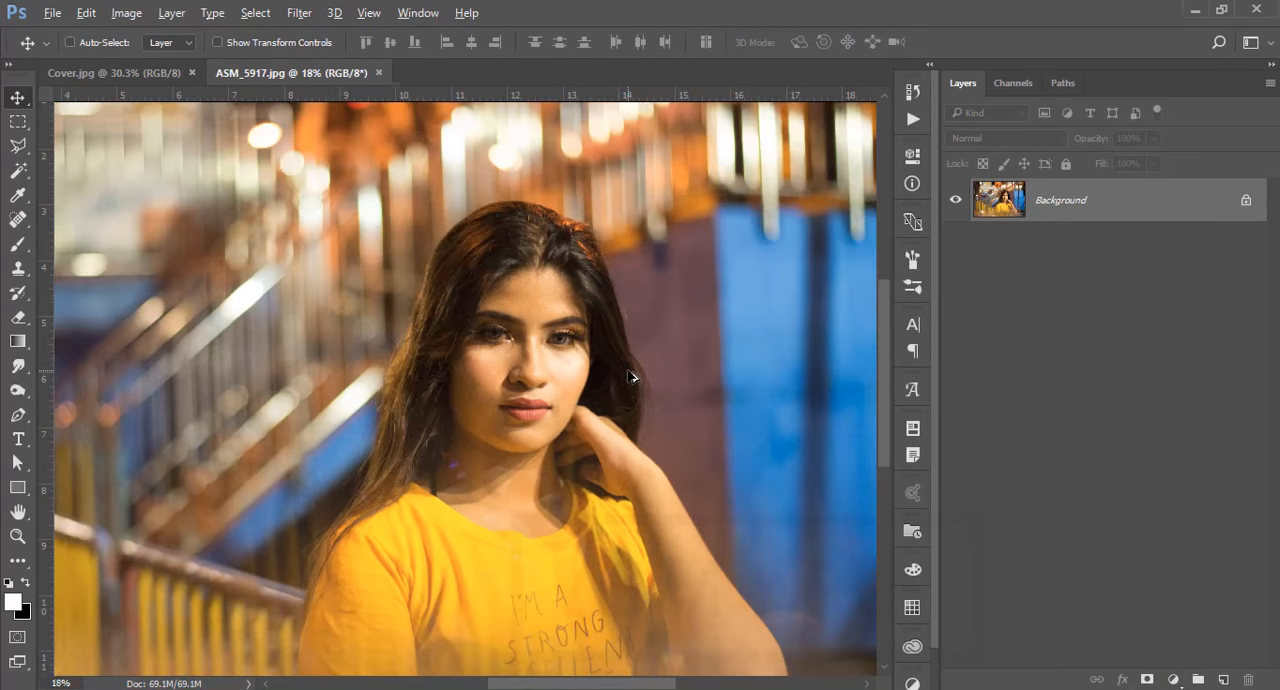
{"action": "scroll", "coordinate": [631, 376], "scroll_direction": "up", "scroll_amount": 1}
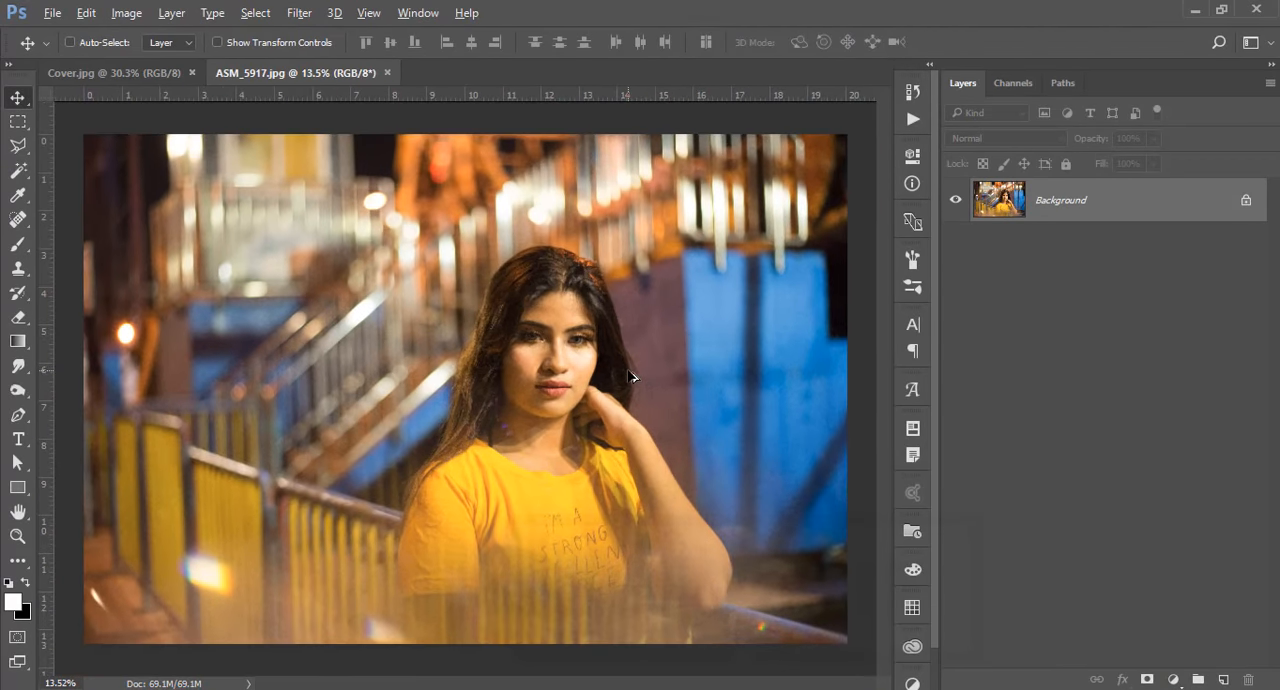
{"action": "key", "text": "ctrl+j"}
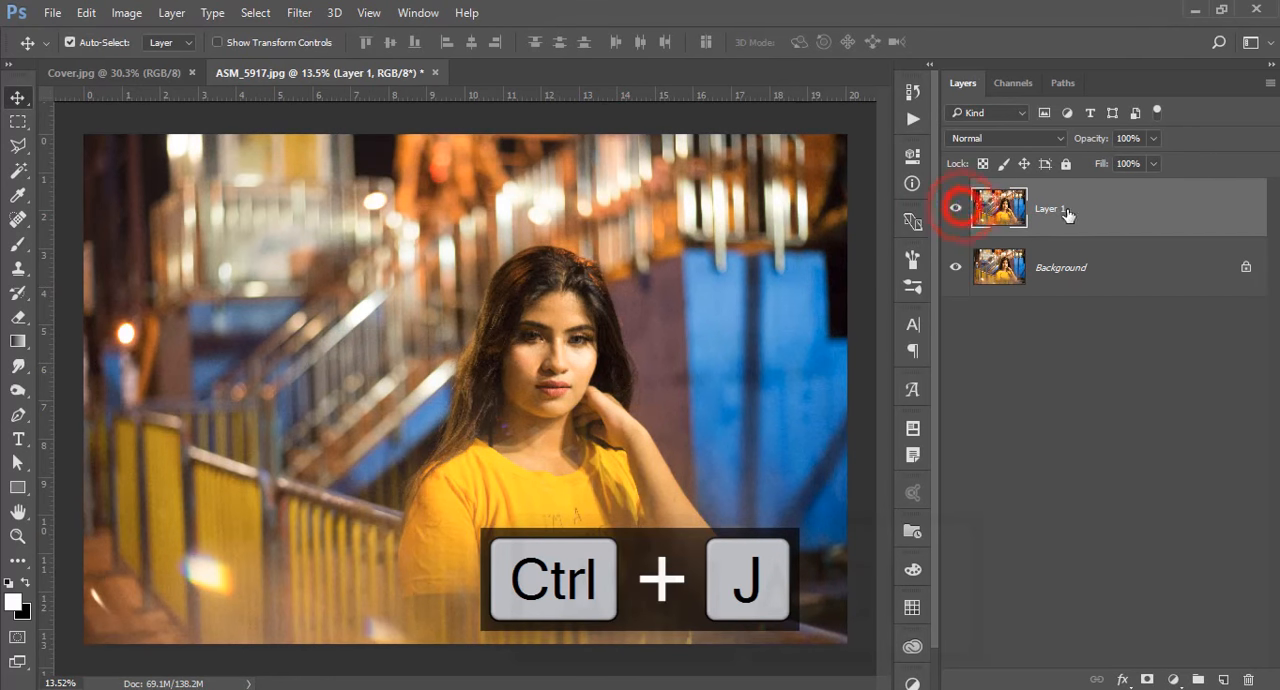
{"action": "double_click", "coordinate": [1055, 210]}
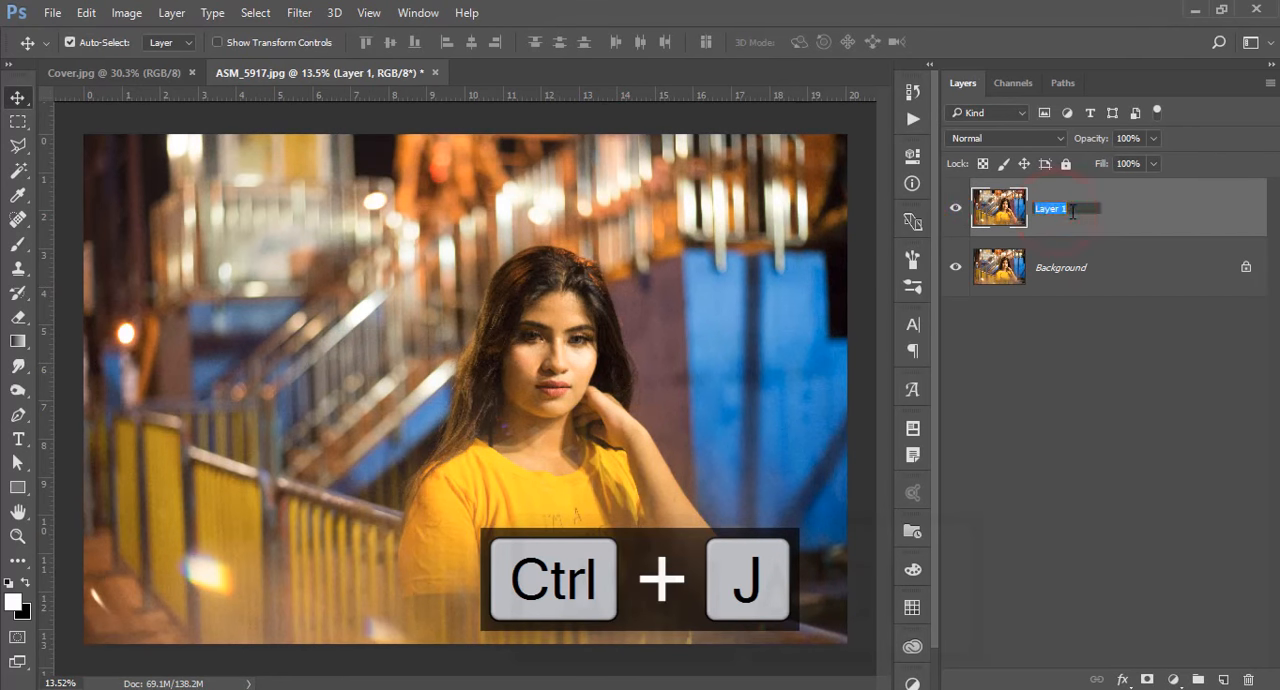
{"action": "type", "text": "main"}
{"action": "key", "text": "Return"}
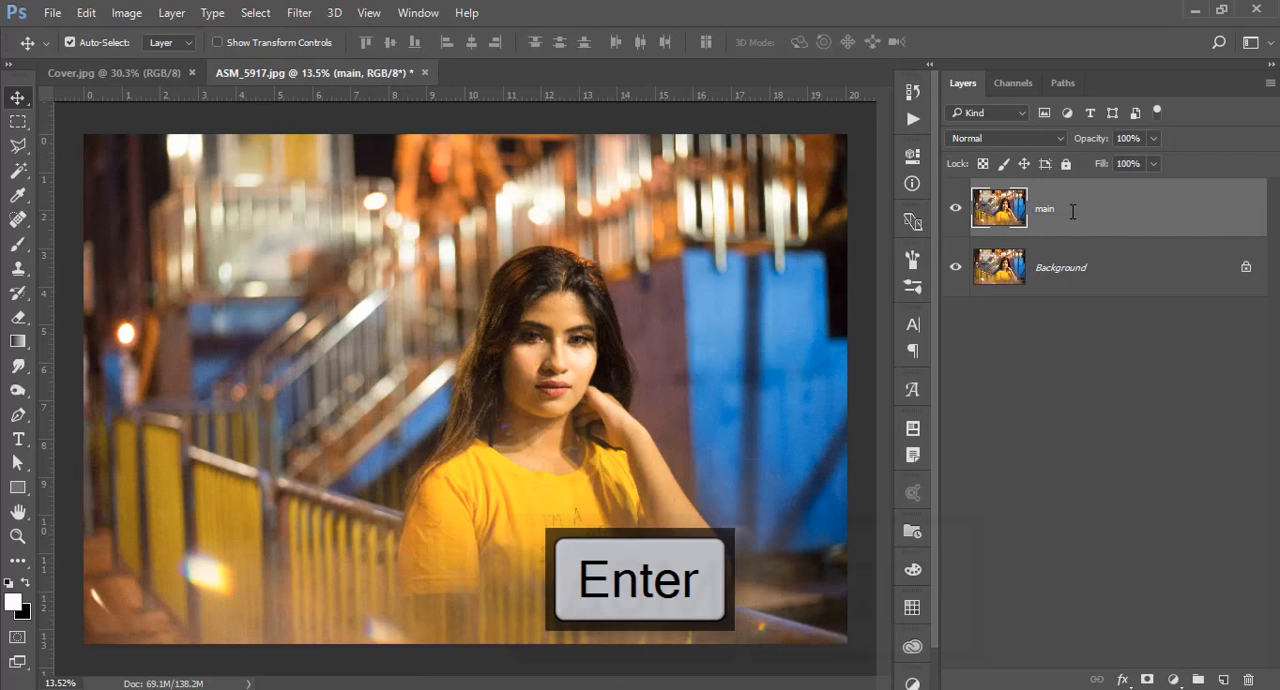
Apply Reduce Noise to the main layer with strength 6, preserve details 0%, reduce color noise 100% and sharpen details 0%, checking the face in the preview
{"action": "left_click", "coordinate": [299, 12]}
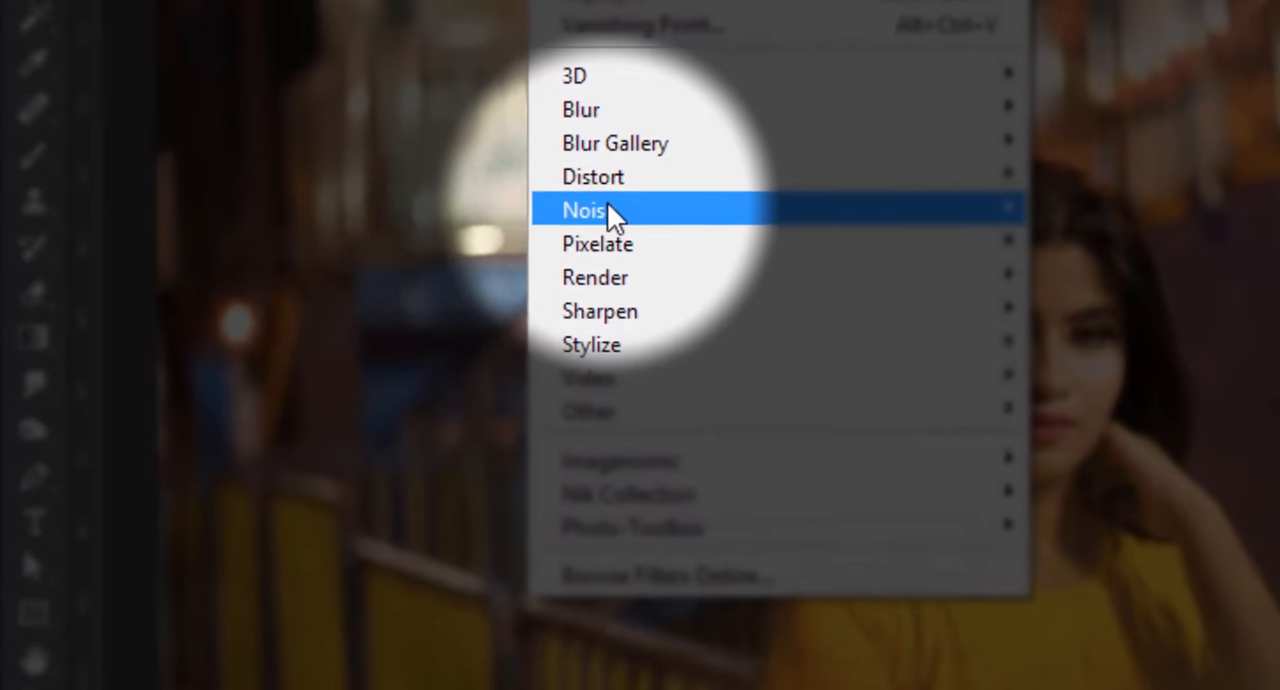
{"action": "mouse_move", "coordinate": [609, 212]}
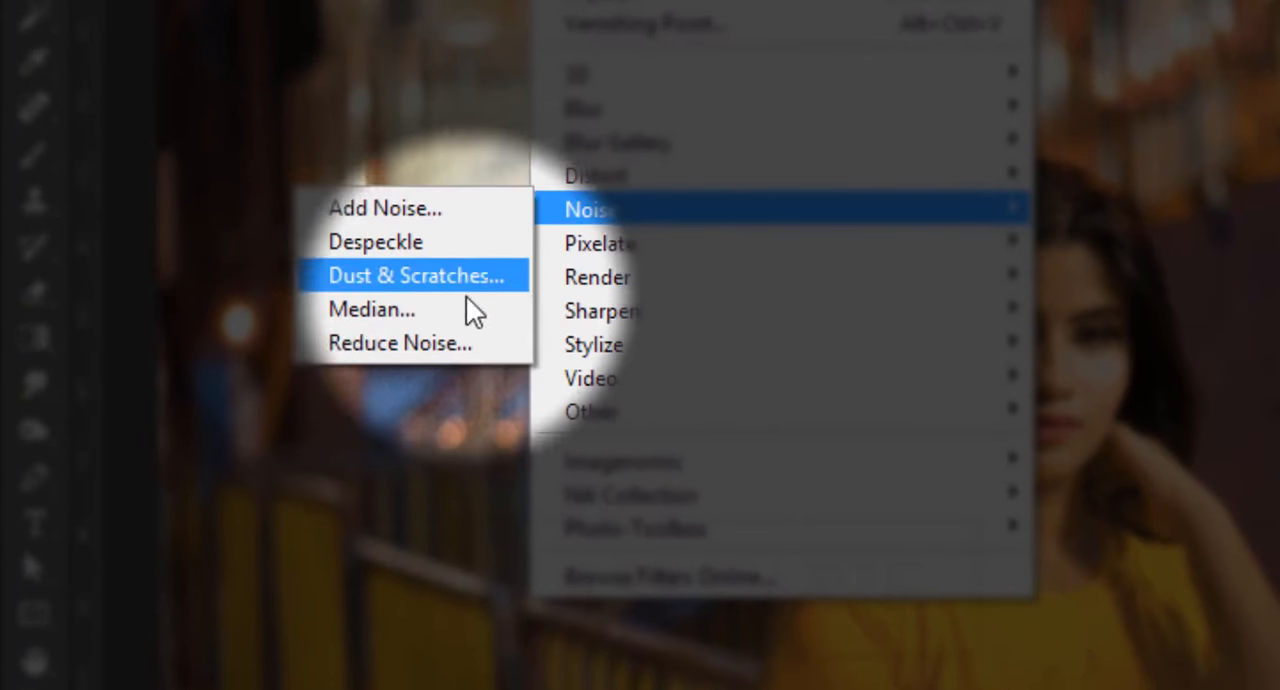
{"action": "left_click", "coordinate": [434, 341]}
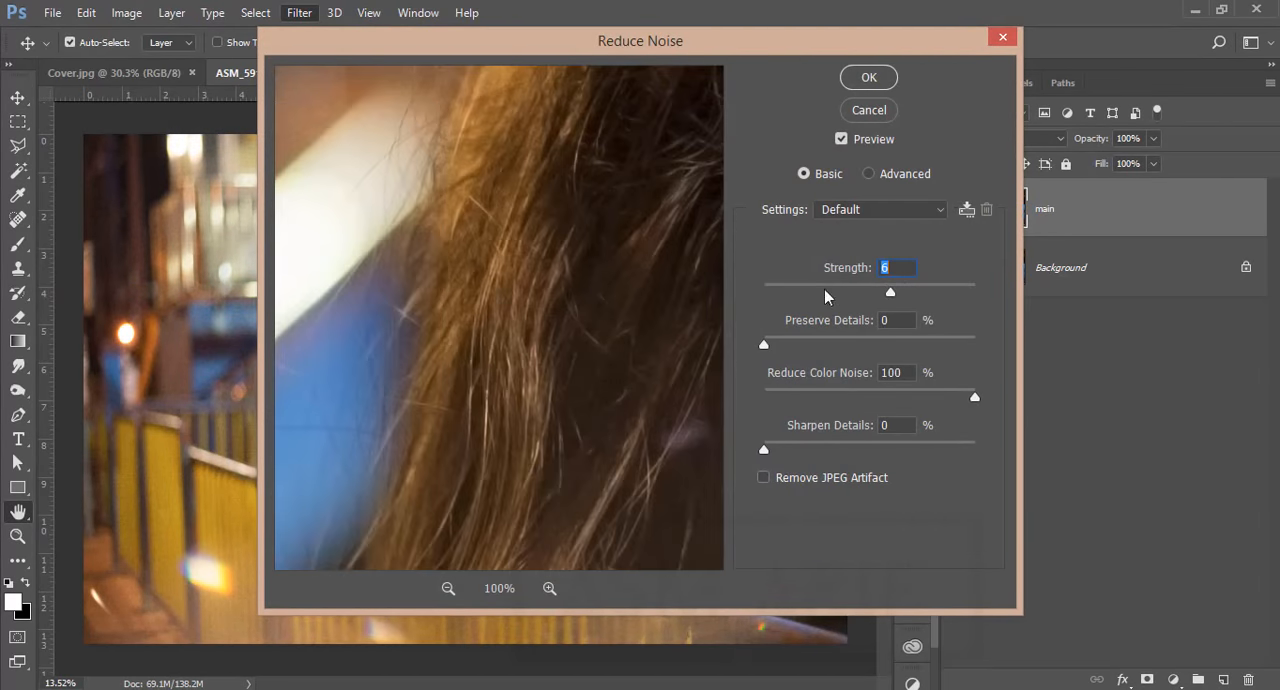
{"action": "left_click_drag", "start_coordinate": [630, 325], "coordinate": [534, 349]}
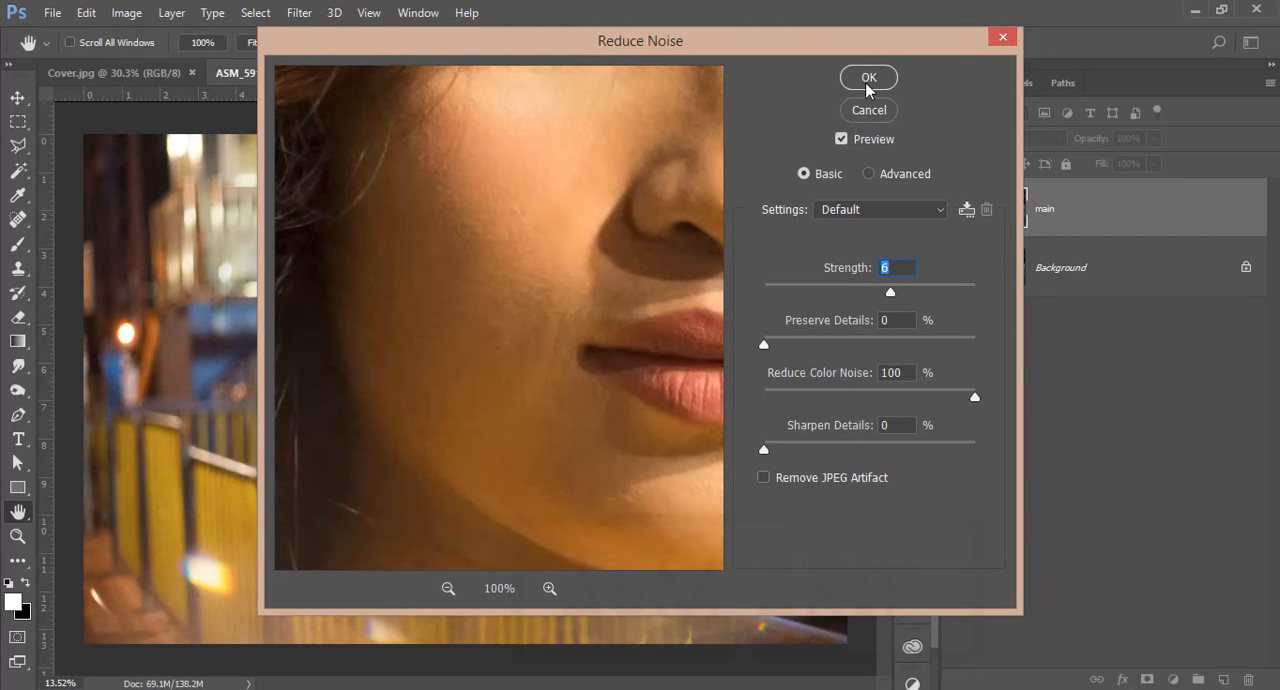
{"action": "left_click_drag", "start_coordinate": [596, 284], "coordinate": [331, 423]}
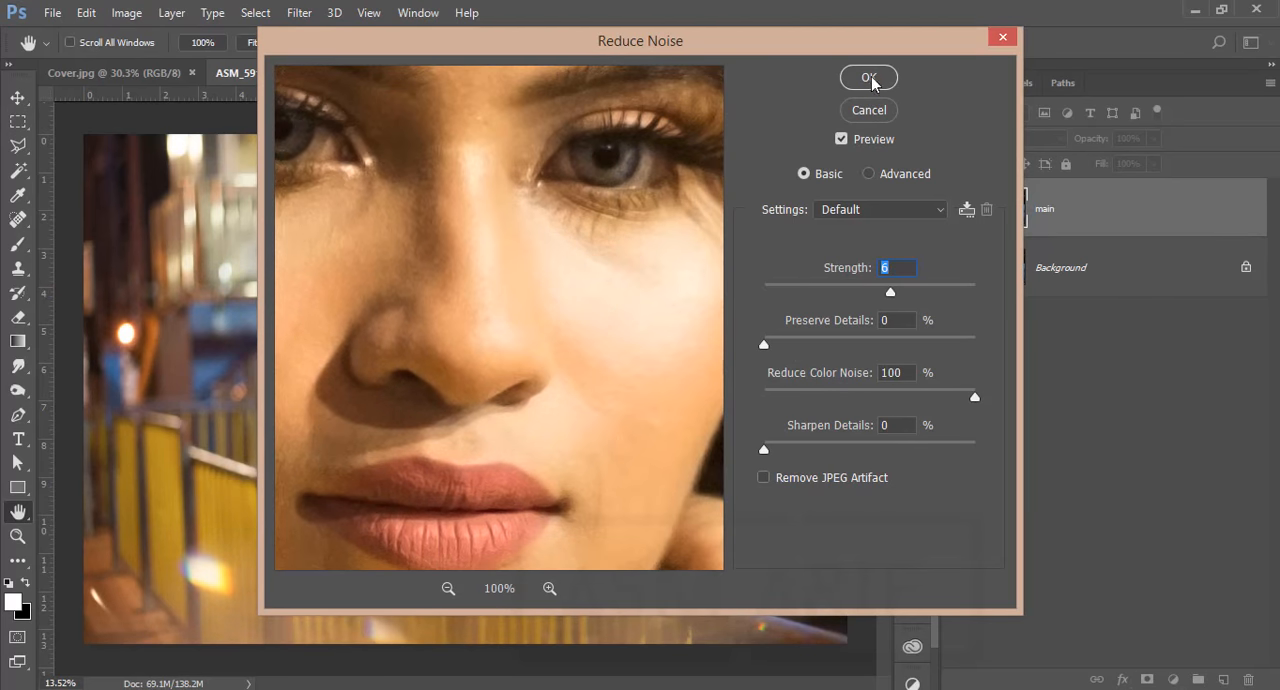
{"action": "left_click", "coordinate": [869, 78]}
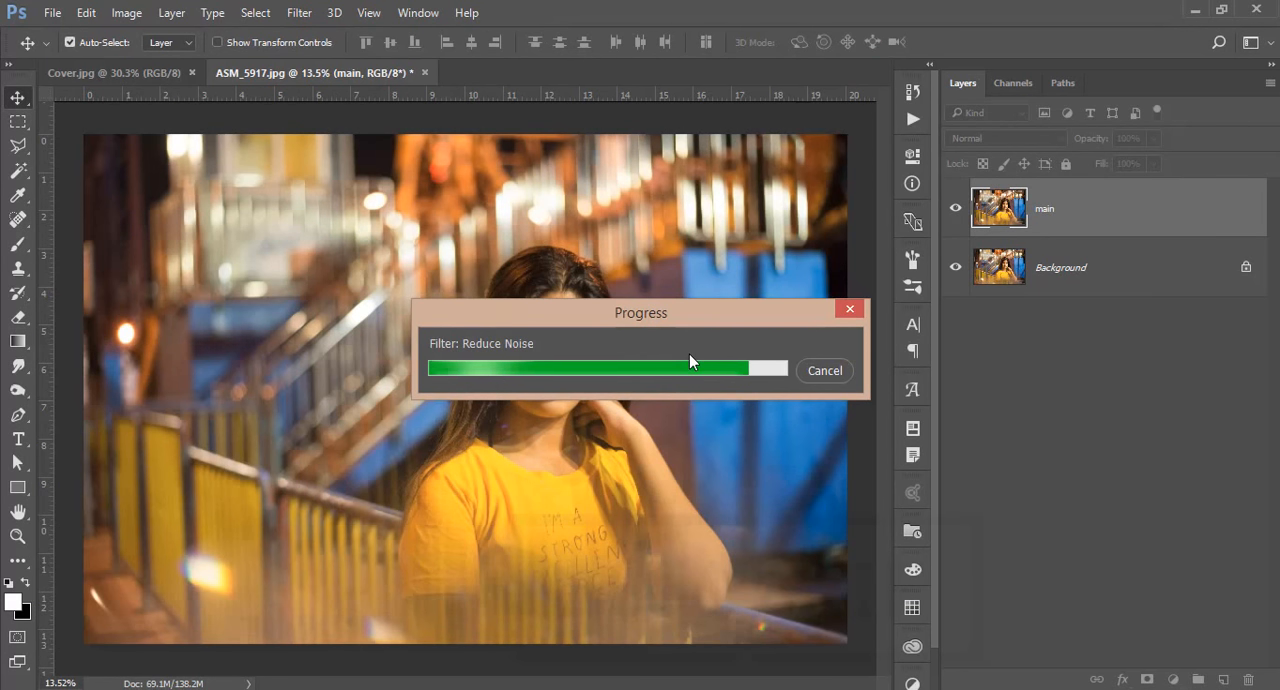
Compare the noise-reduced main layer with the original by toggling its visibility close up on the face, ending with it visible
{"action": "left_click", "coordinate": [954, 208]}
{"action": "left_click", "coordinate": [954, 208]}
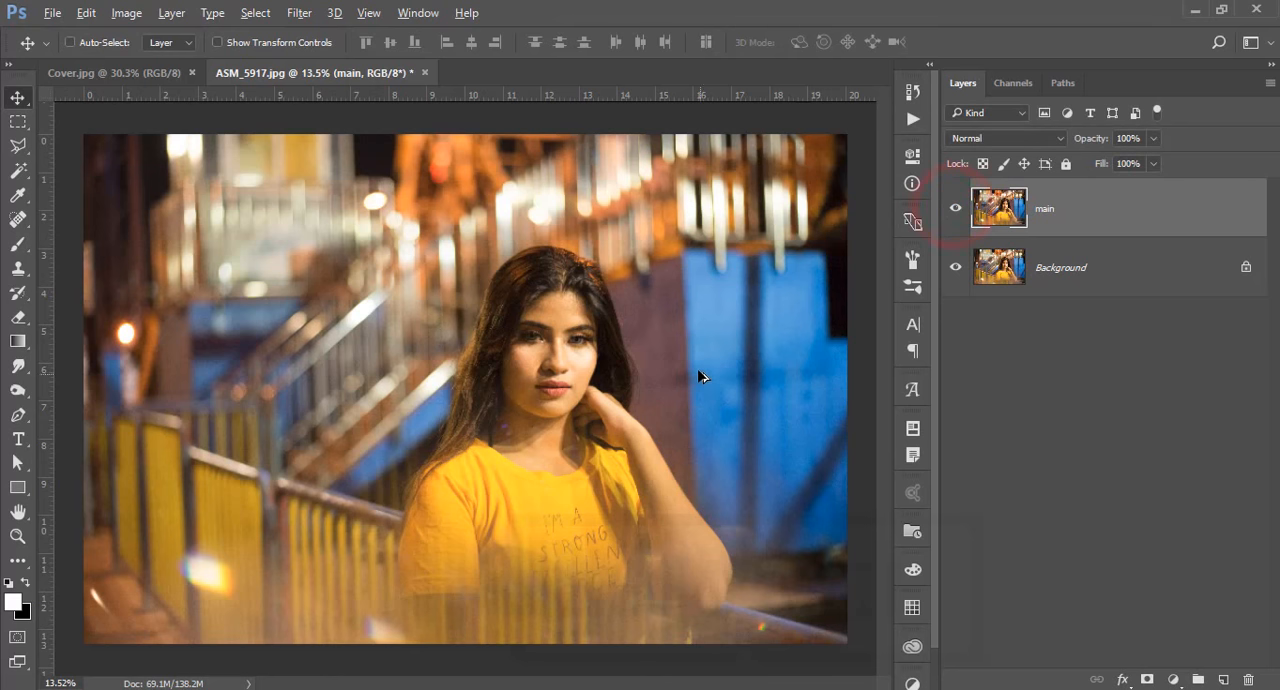
{"action": "scroll", "coordinate": [700, 370], "scroll_direction": "up", "scroll_amount": 5}
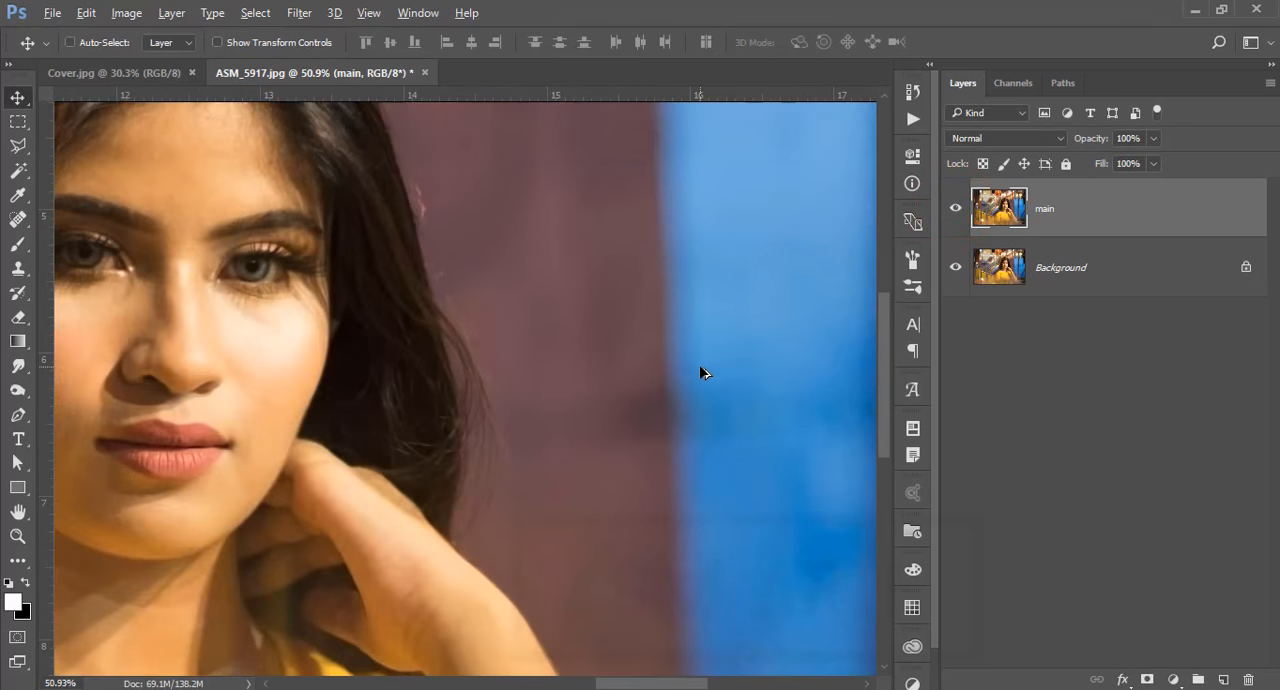
{"action": "left_click", "coordinate": [956, 208]}
{"action": "left_click", "coordinate": [956, 209]}
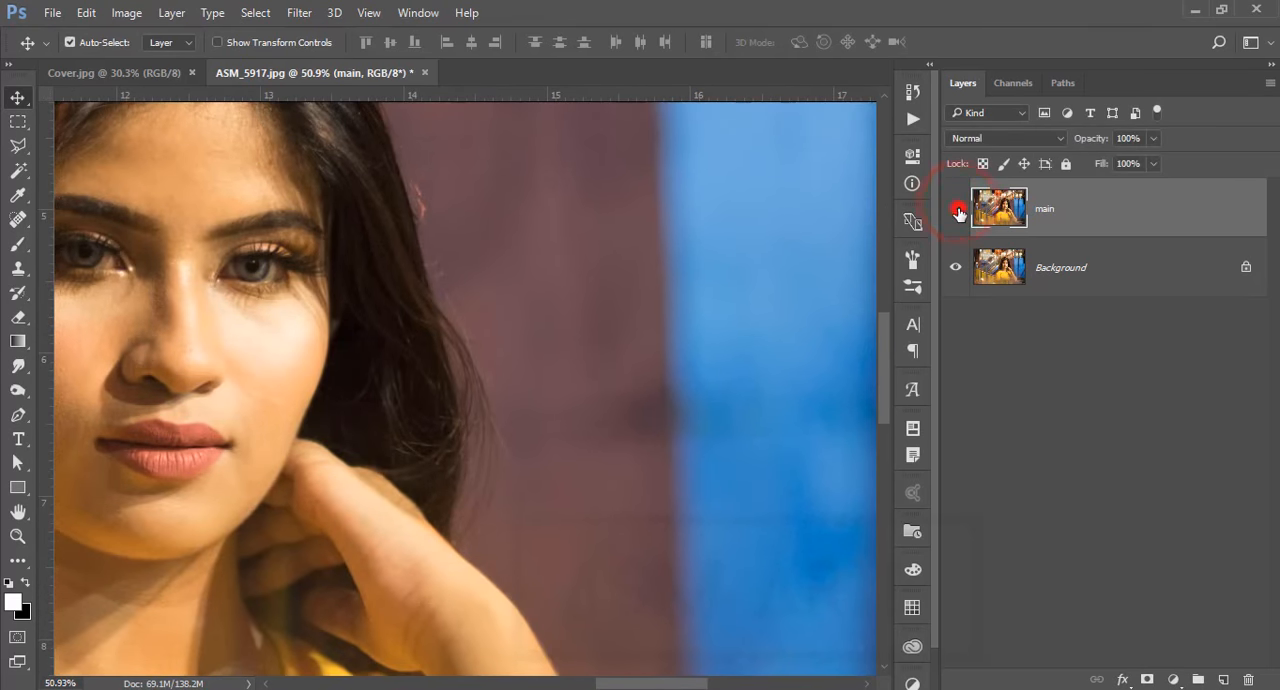
{"action": "left_click", "coordinate": [957, 209]}
{"action": "left_click", "coordinate": [957, 209]}
{"action": "key", "text": "ctrl+0"}
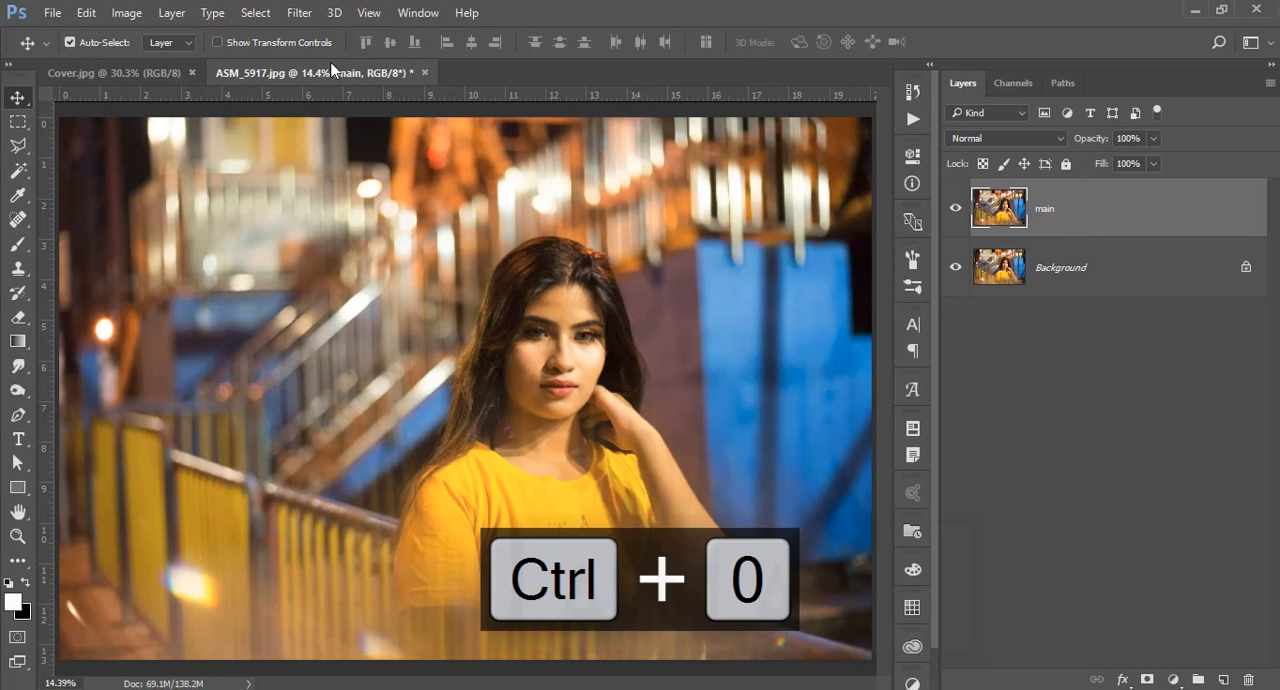
Open the Camera Raw filter on the main layer and load the settings file "Orange and teal for night light.xmp"
{"action": "left_click", "coordinate": [299, 13]}
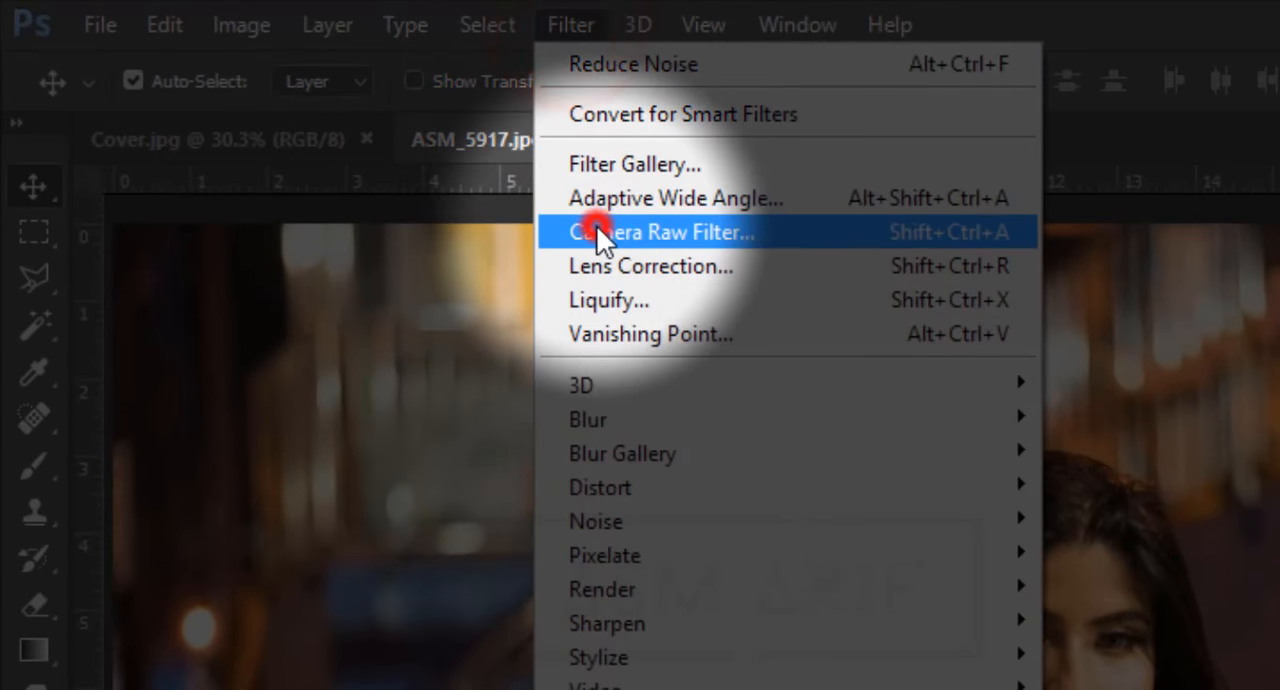
{"action": "left_click", "coordinate": [596, 230]}
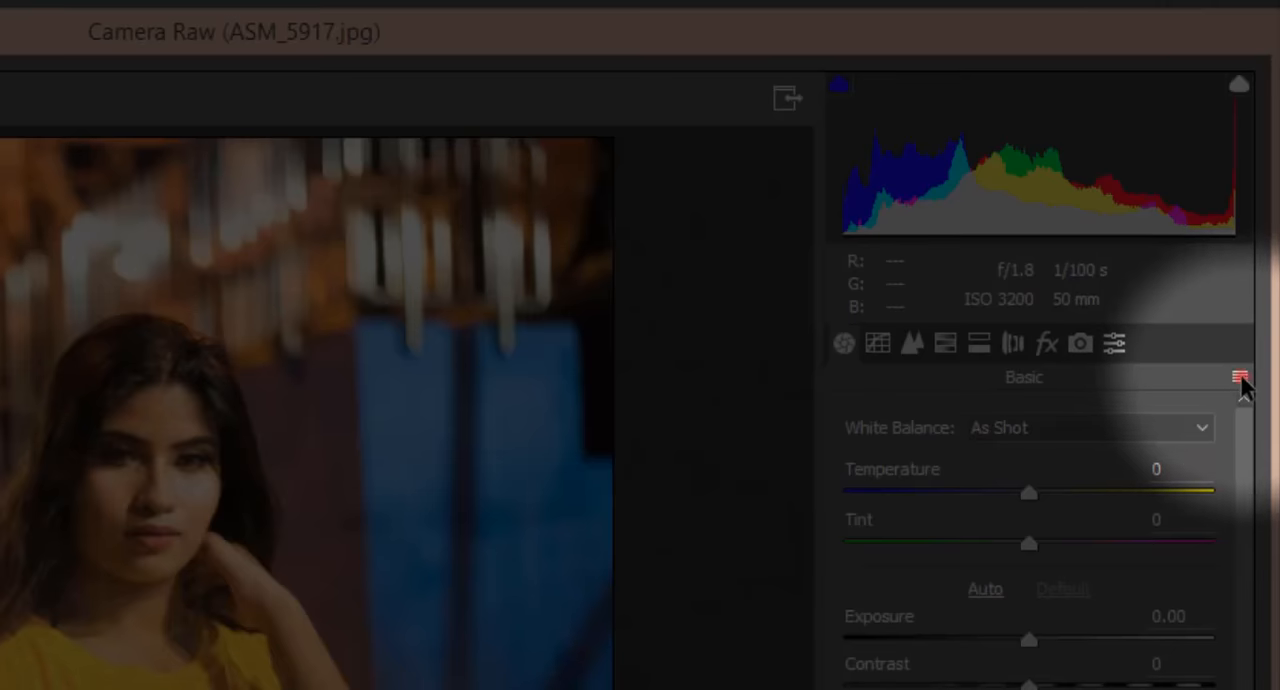
{"action": "left_click", "coordinate": [1255, 230]}
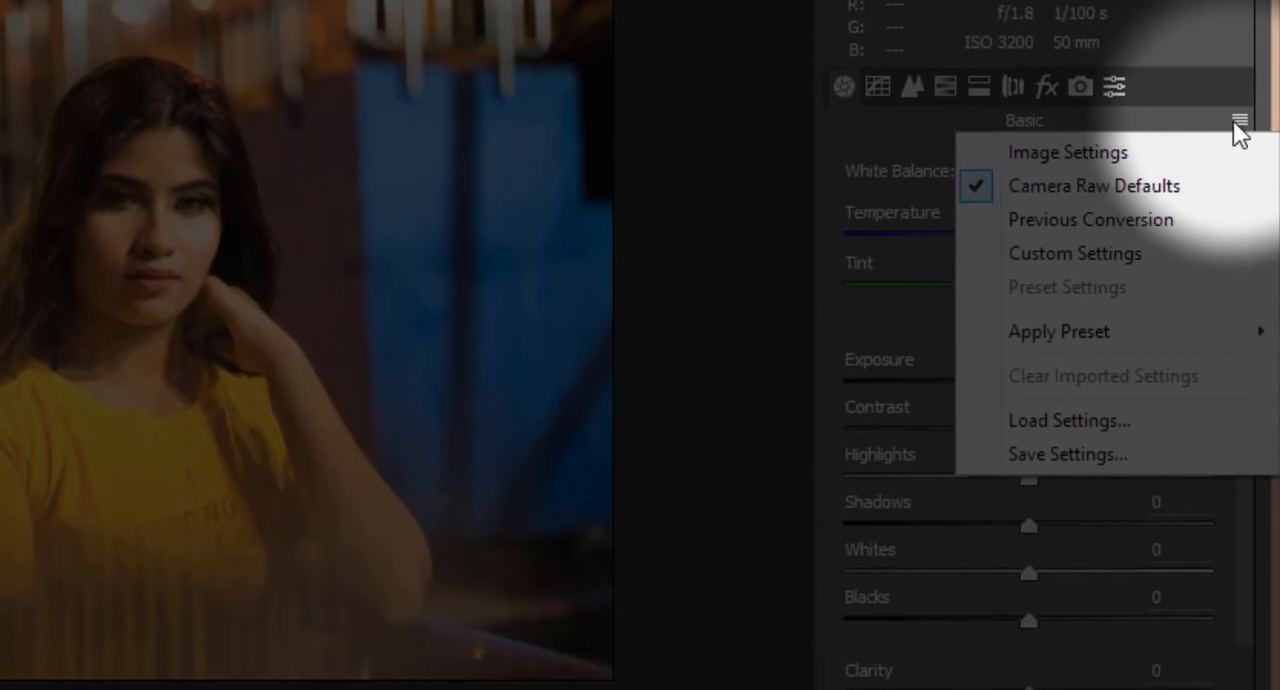
{"action": "left_click", "coordinate": [1098, 423]}
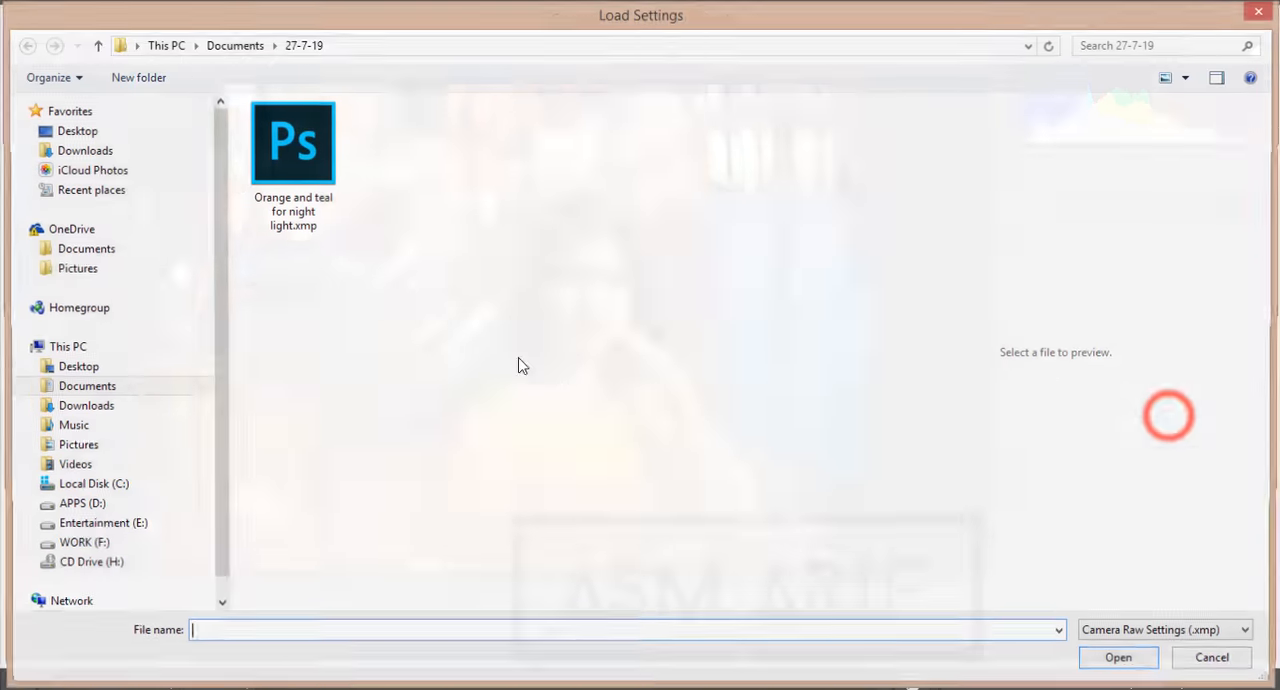
{"action": "left_click", "coordinate": [278, 152]}
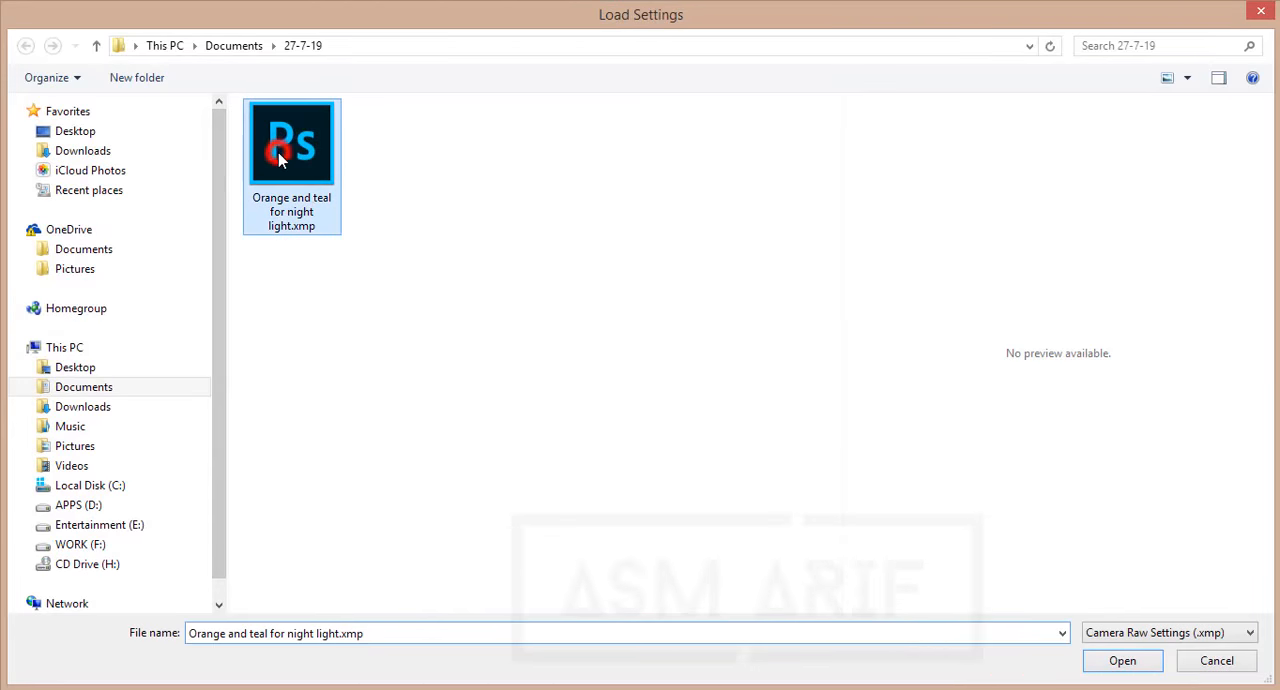
{"action": "left_click", "coordinate": [1108, 658]}
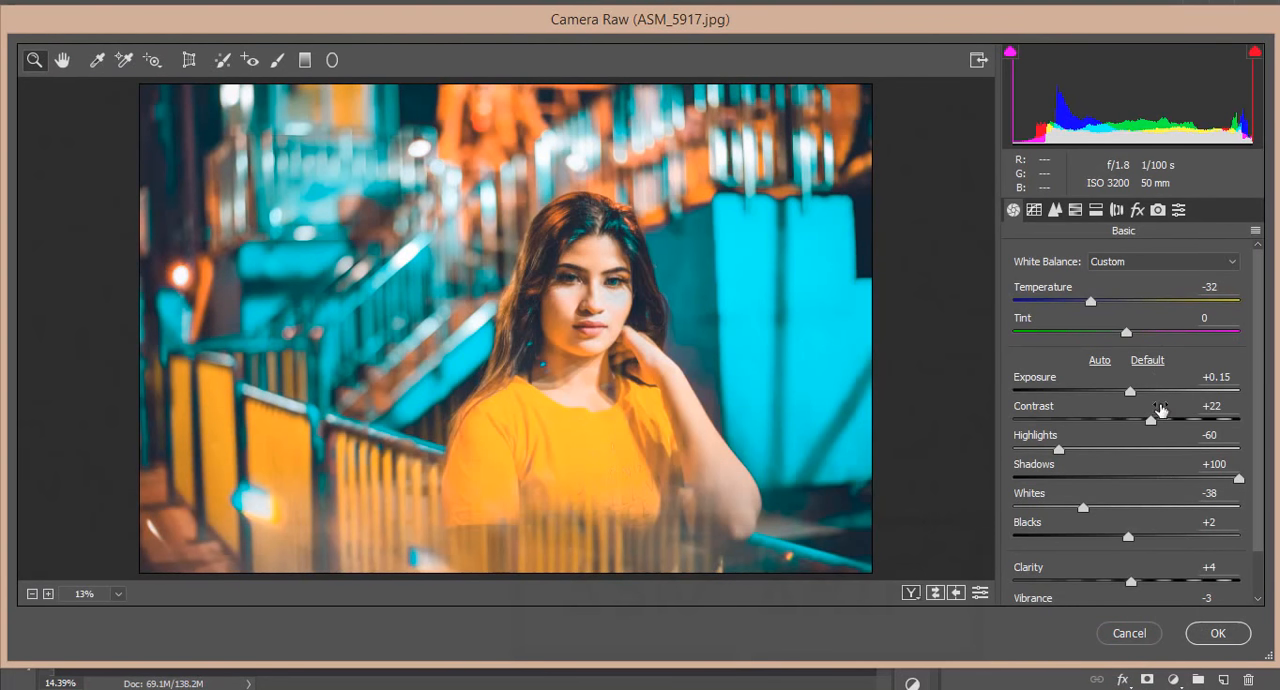
Examine the preset's Basic adjustments, from temperature, exposure, contrast, highlights and shadows through to clarity, vibrance and saturation
{"action": "scroll", "coordinate": [1155, 421], "scroll_direction": "down", "scroll_amount": 2}
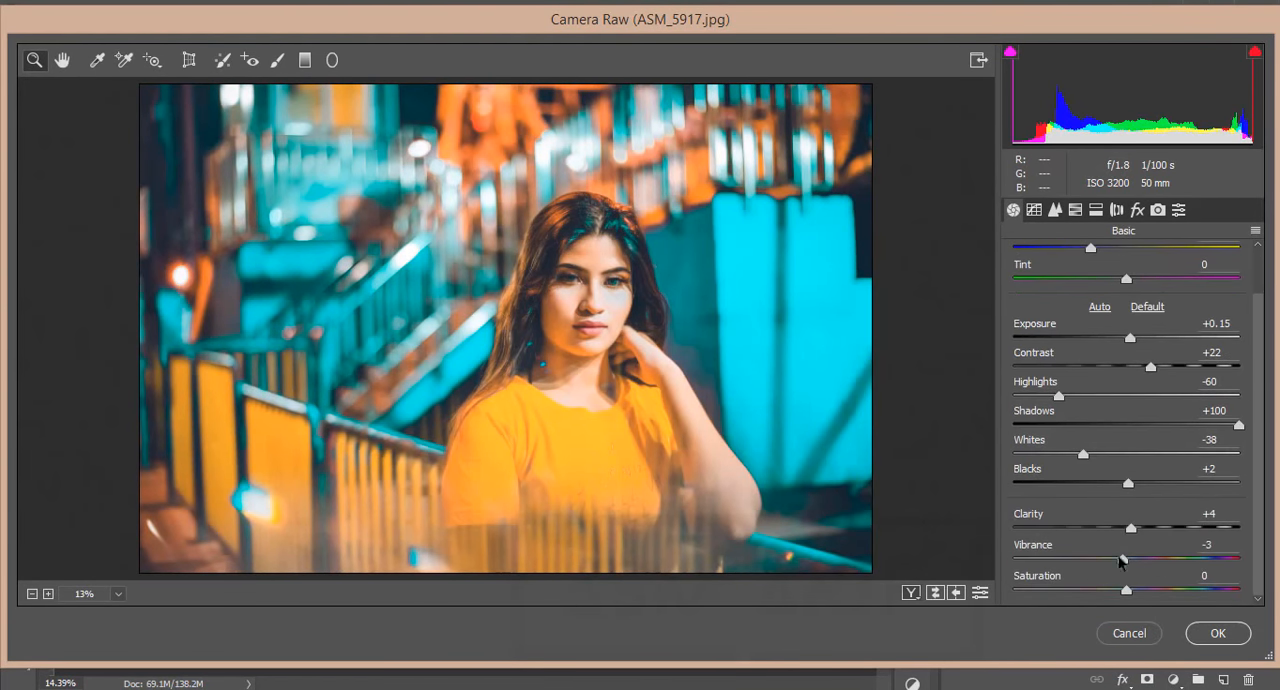
{"action": "scroll", "coordinate": [1158, 509], "scroll_direction": "up", "scroll_amount": 2}
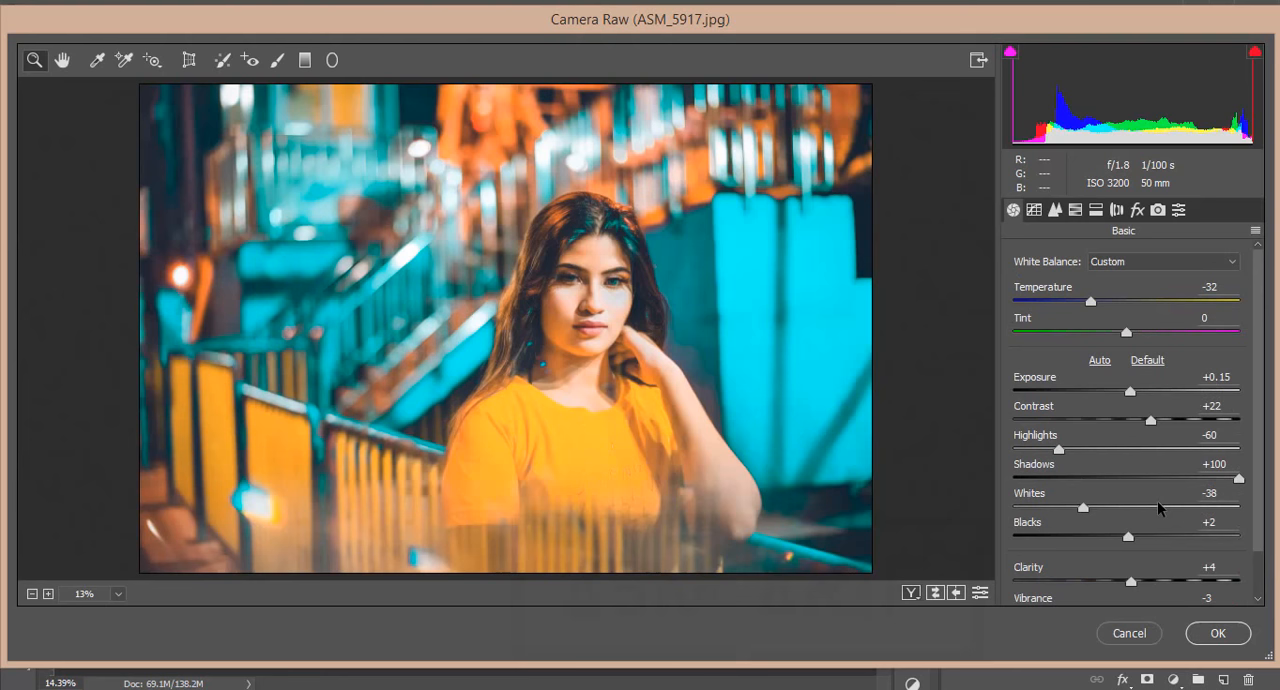
{"action": "scroll", "coordinate": [1158, 509], "scroll_direction": "down", "scroll_amount": 2}
{"action": "scroll", "coordinate": [1233, 400], "scroll_direction": "up", "scroll_amount": 2}
{"action": "left_click", "coordinate": [1236, 377]}
{"action": "left_click", "coordinate": [1235, 404]}
{"action": "left_click", "coordinate": [1228, 436]}
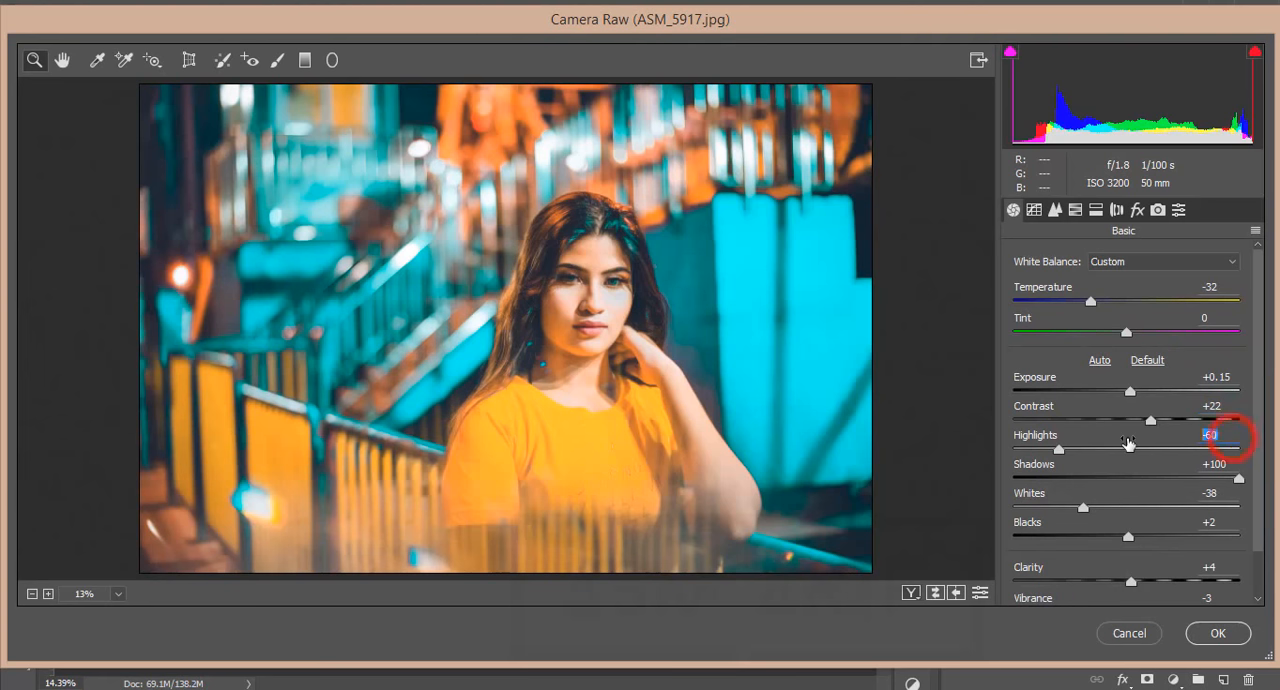
{"action": "left_click", "coordinate": [1235, 464]}
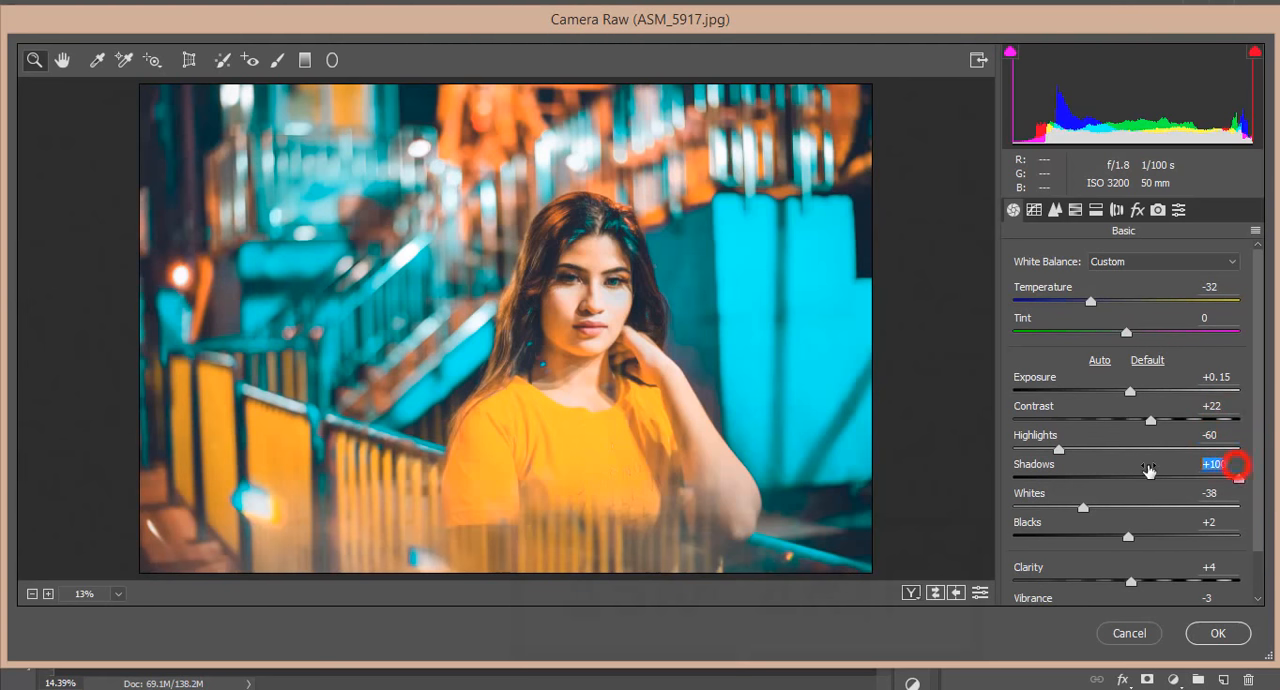
{"action": "scroll", "coordinate": [1225, 498], "scroll_direction": "down", "scroll_amount": 1}
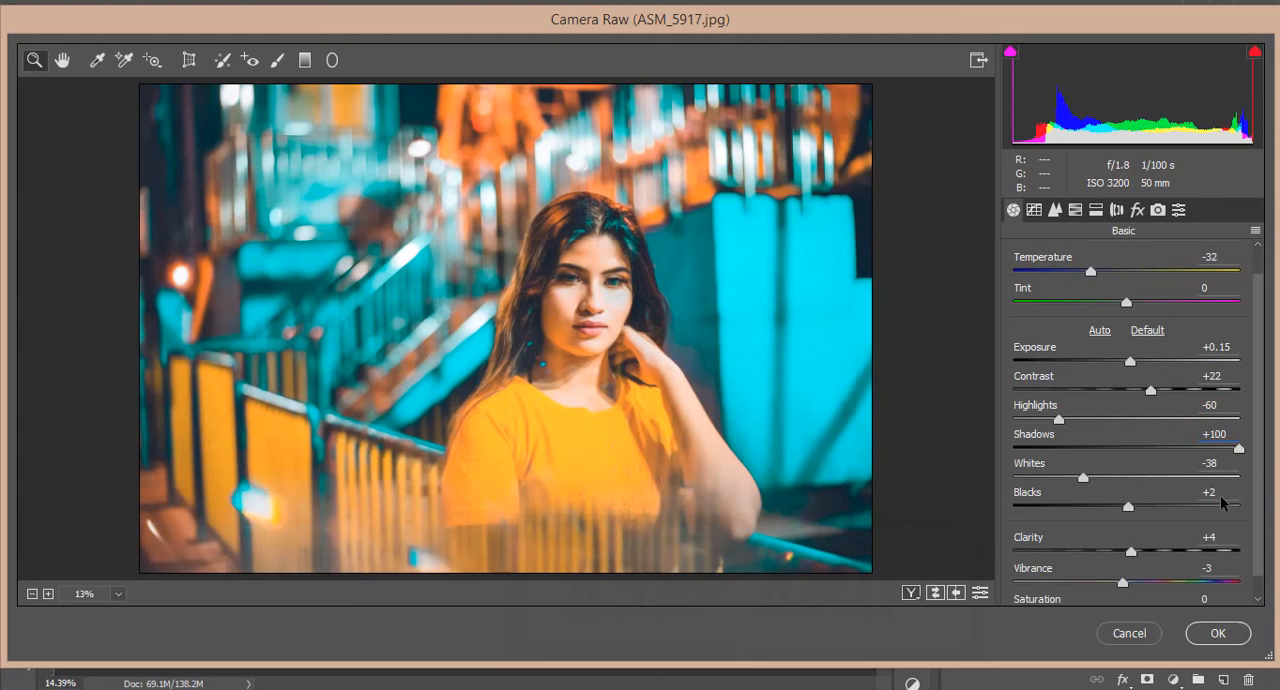
{"action": "scroll", "coordinate": [1222, 503], "scroll_direction": "down", "scroll_amount": 1}
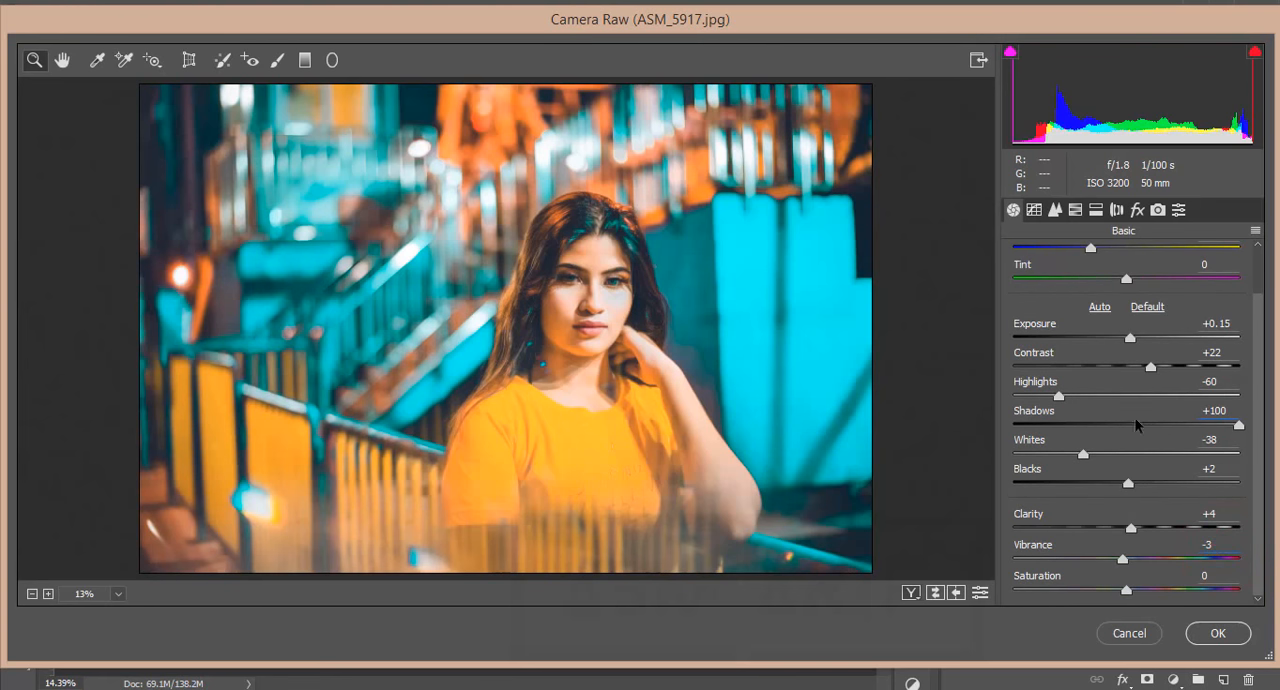
Examine the preset's point tone curve in the RGB, Red, Green and Blue channels
{"action": "key", "text": "ctrl+alt+2"}
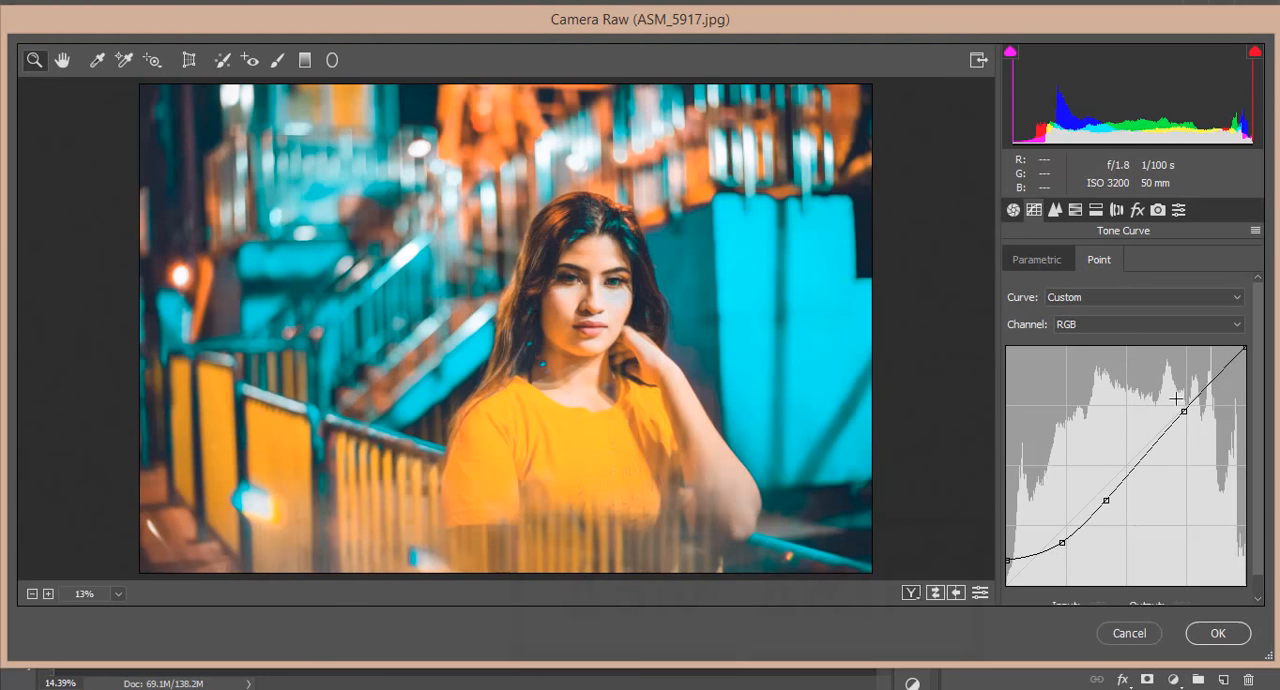
{"action": "left_click", "coordinate": [1150, 324]}
{"action": "left_click", "coordinate": [1104, 356]}
{"action": "left_click", "coordinate": [1100, 324]}
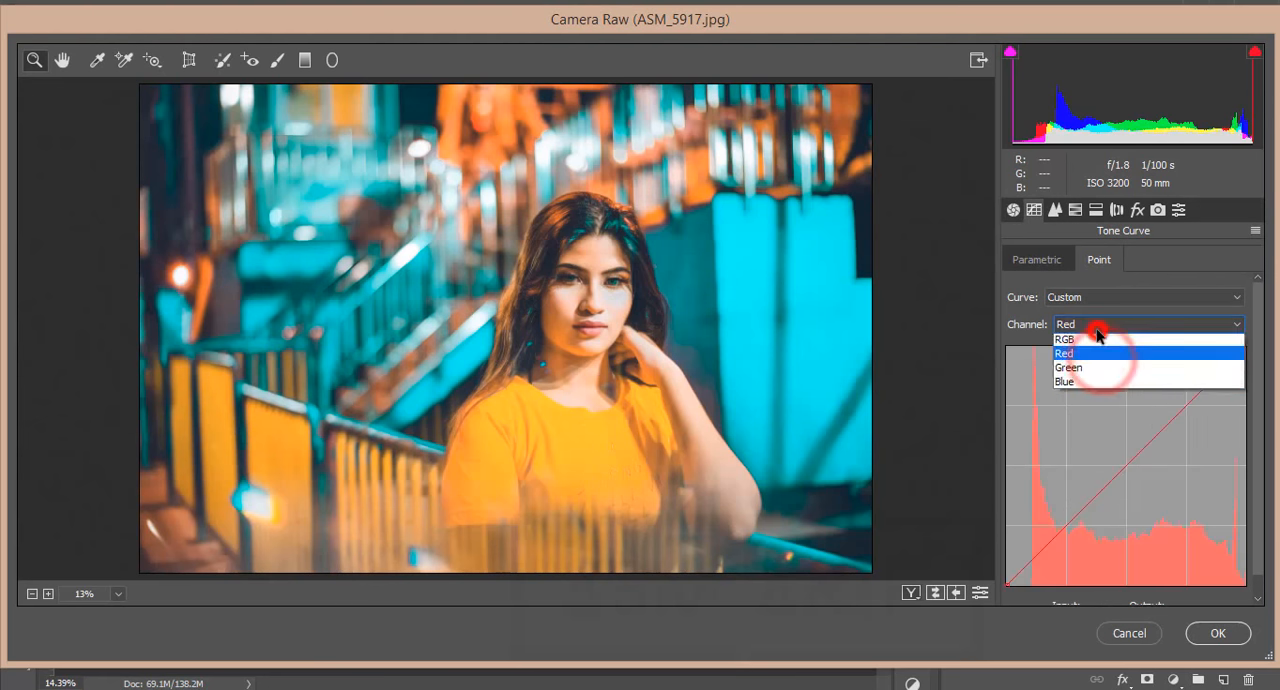
{"action": "left_click", "coordinate": [1097, 369]}
{"action": "left_click", "coordinate": [1100, 330]}
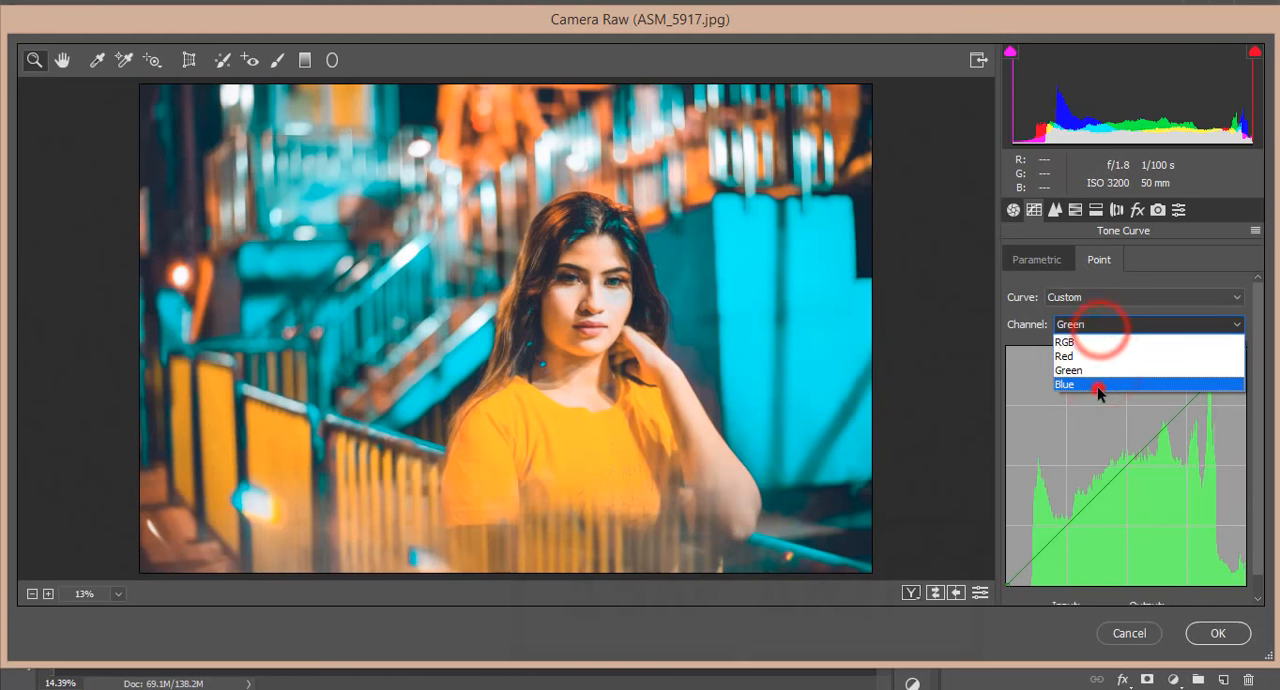
{"action": "left_click", "coordinate": [1099, 384]}
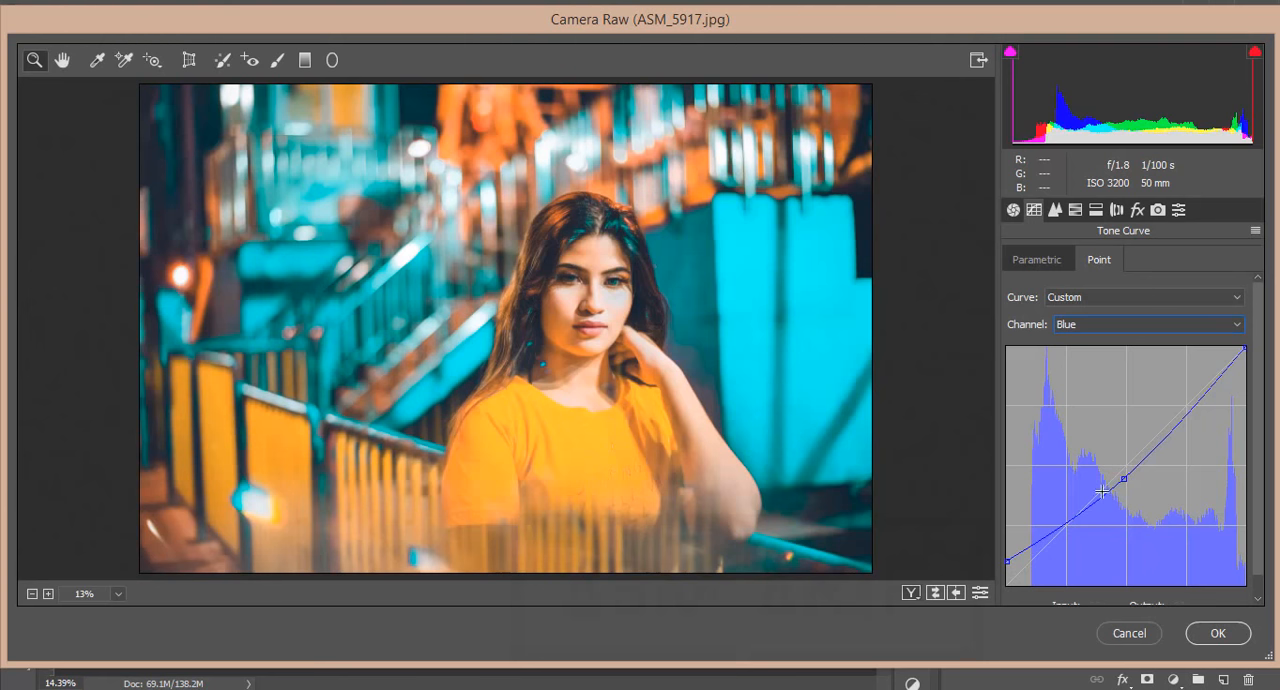
Examine the preset's Detail values for sharpening and for luminance and color noise reduction
{"action": "left_click", "coordinate": [1055, 209]}
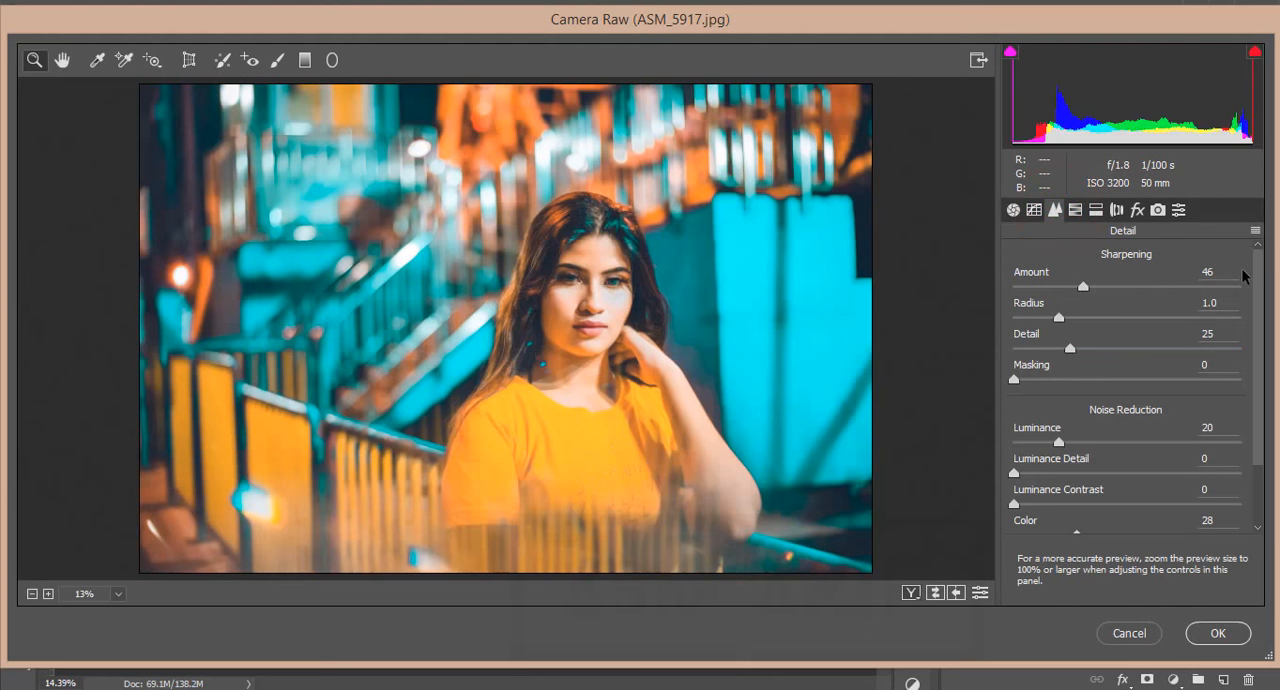
{"action": "left_click", "coordinate": [1212, 271]}
{"action": "left_click", "coordinate": [1233, 302]}
{"action": "left_click", "coordinate": [1228, 336]}
{"action": "left_click", "coordinate": [1233, 432]}
{"action": "scroll", "coordinate": [1231, 469], "scroll_direction": "down", "scroll_amount": 3}
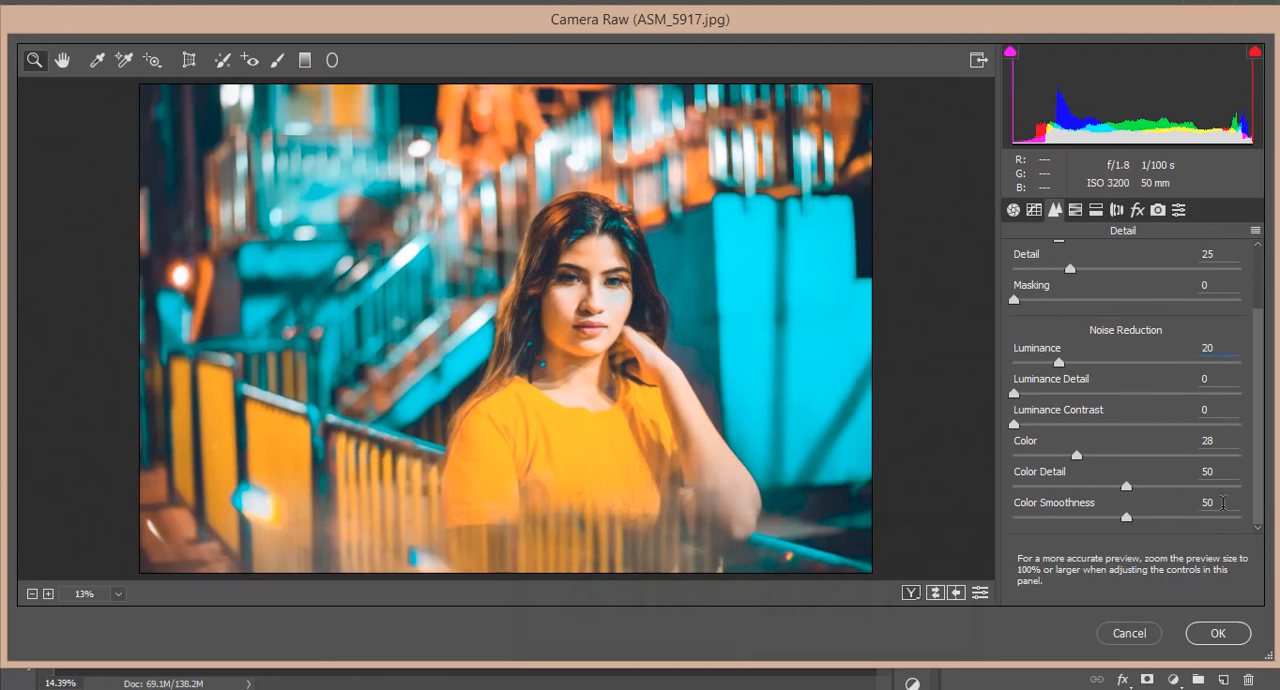
Examine the preset's HSL hue values for each color range, from reds through aquas and blues to magentas
{"action": "left_click", "coordinate": [1072, 212]}
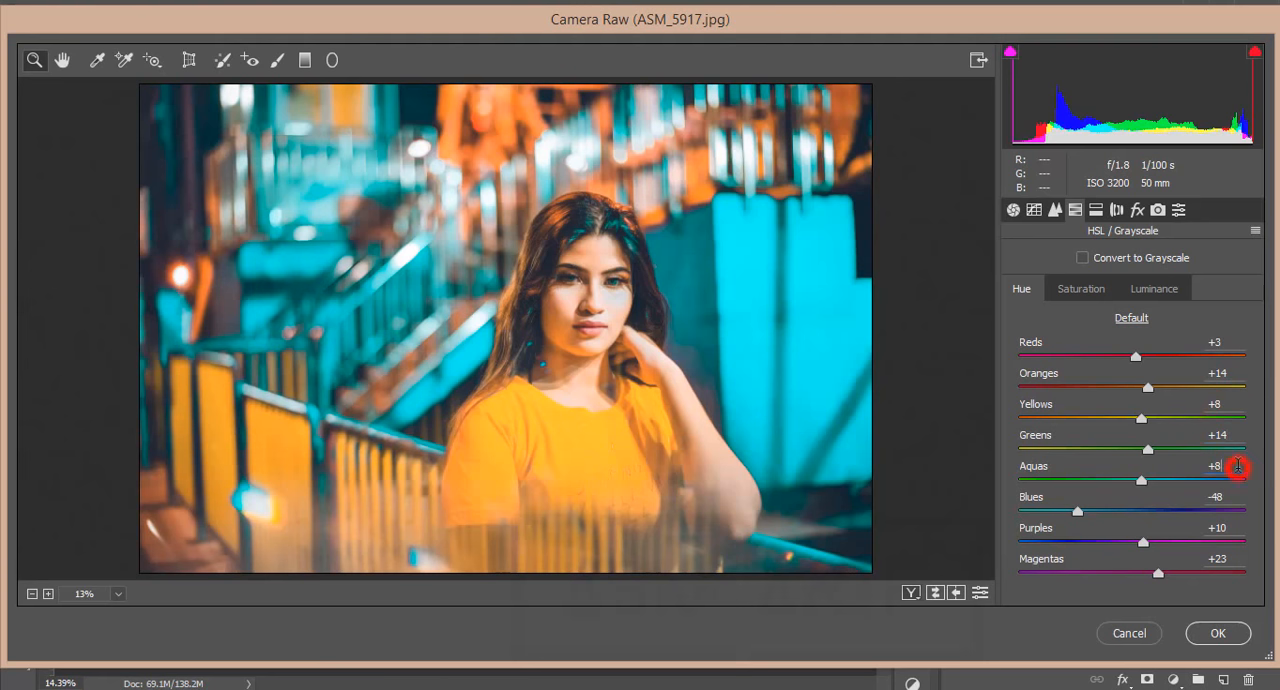
{"action": "left_click", "coordinate": [1236, 497]}
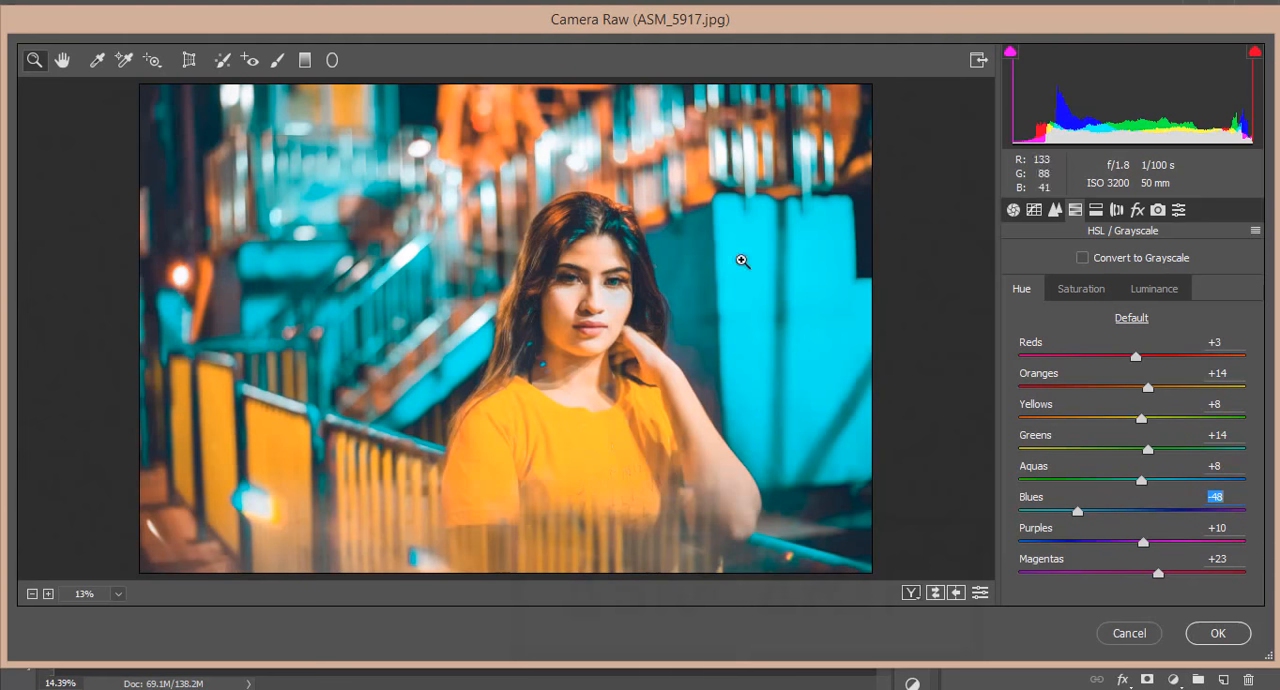
{"action": "left_click", "coordinate": [1204, 511]}
{"action": "key", "text": "ctrl+z"}
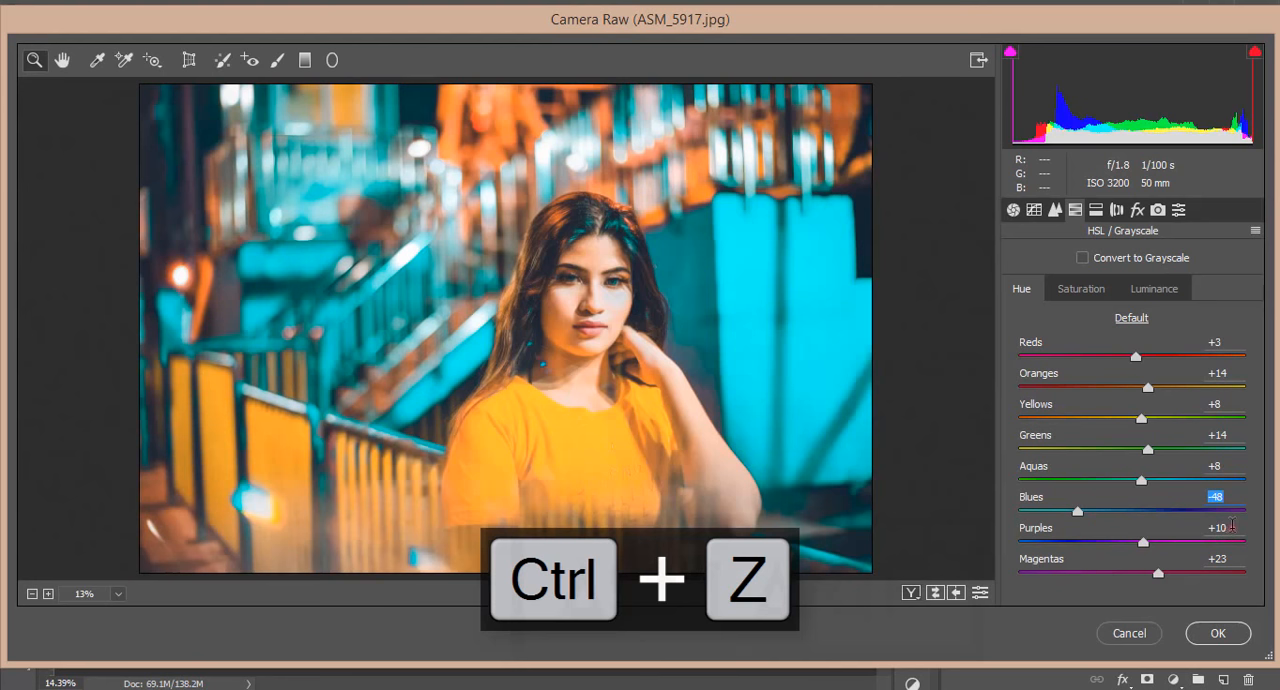
{"action": "left_click_drag", "start_coordinate": [1232, 526], "coordinate": [1178, 530]}
{"action": "left_click_drag", "start_coordinate": [1234, 497], "coordinate": [1161, 493]}
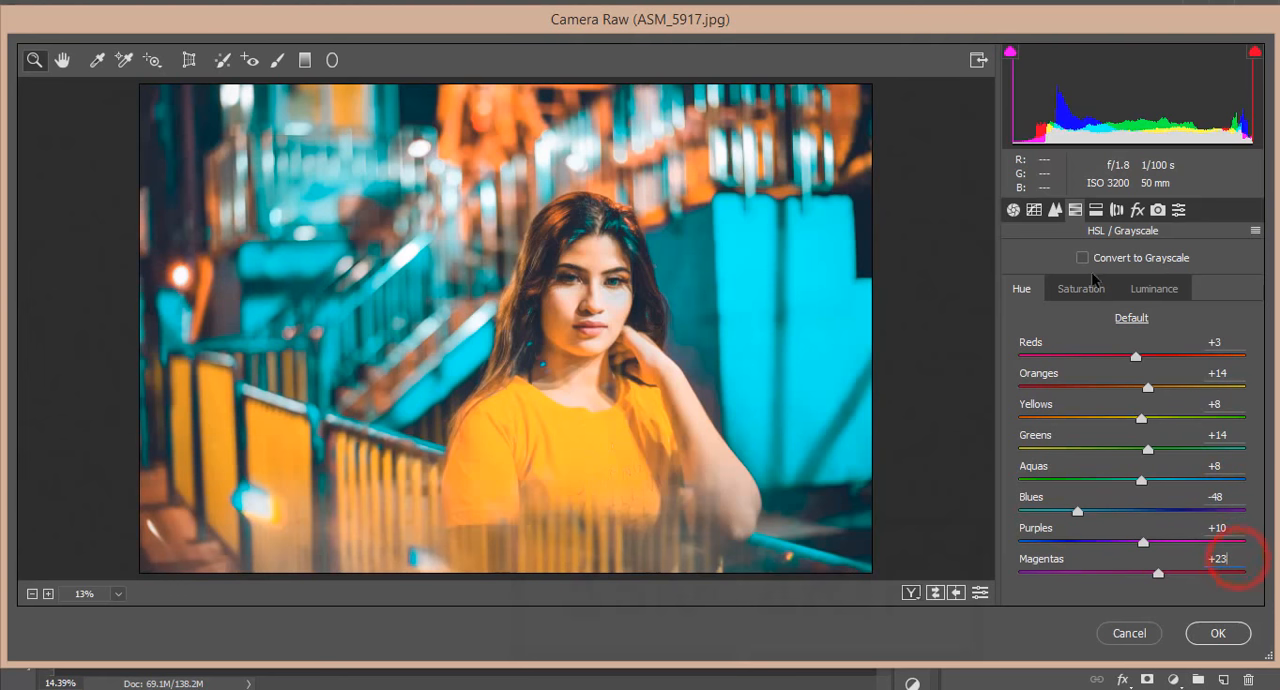
Examine the preset's HSL saturation values for greens, aquas and blues
{"action": "left_click", "coordinate": [1081, 289]}
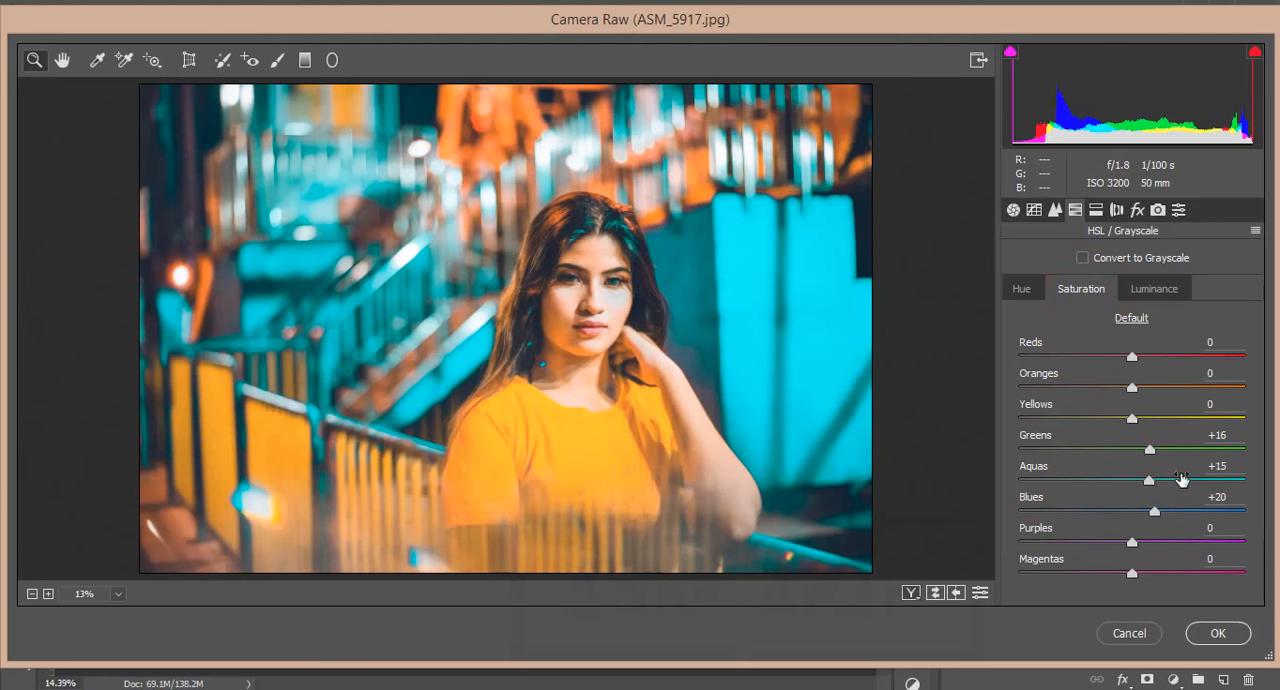
{"action": "left_click", "coordinate": [1226, 434]}
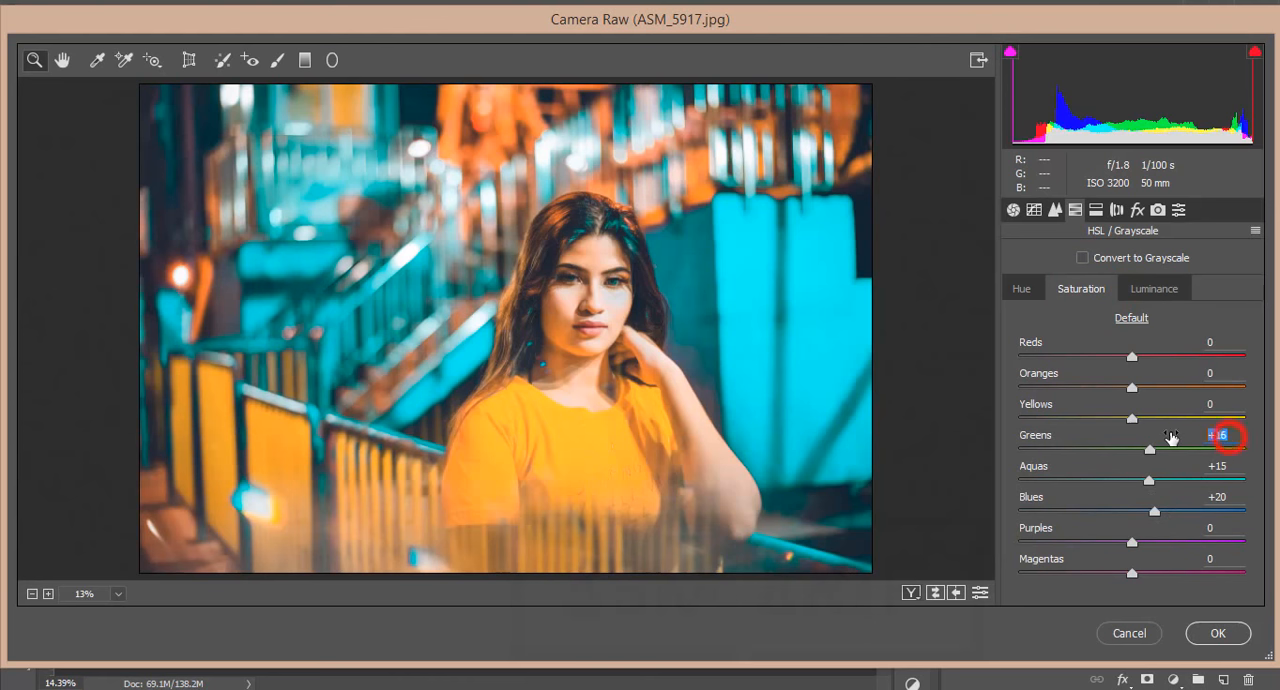
{"action": "left_click", "coordinate": [1230, 466]}
{"action": "left_click", "coordinate": [1226, 497]}
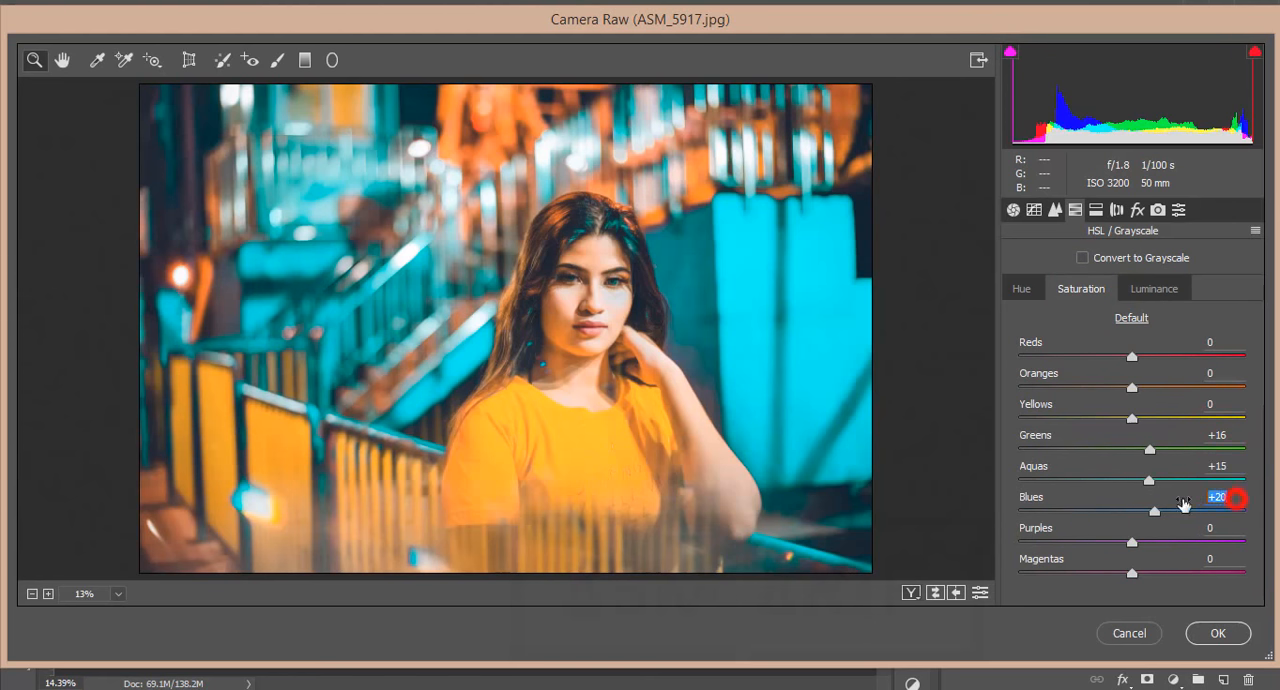
Examine the preset's HSL luminance values for reds, oranges, greens, aquas, blues and purples
{"action": "left_click", "coordinate": [1152, 289]}
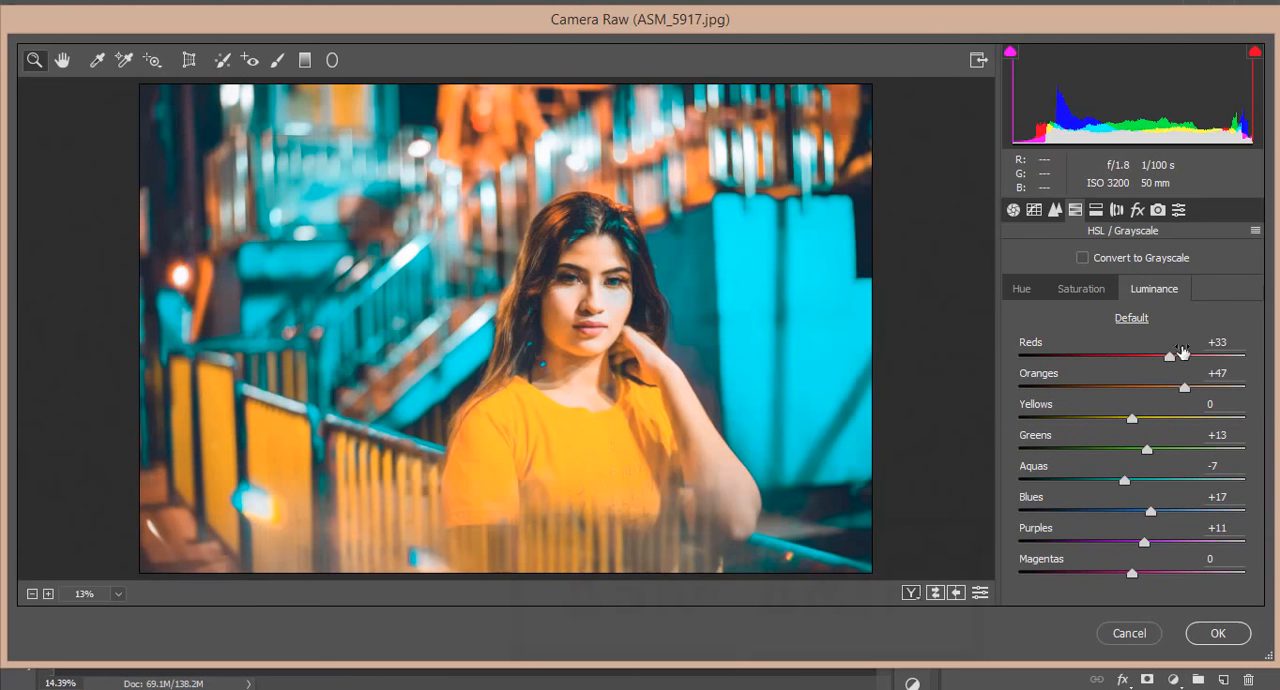
{"action": "left_click", "coordinate": [1235, 342]}
{"action": "left_click", "coordinate": [1236, 375]}
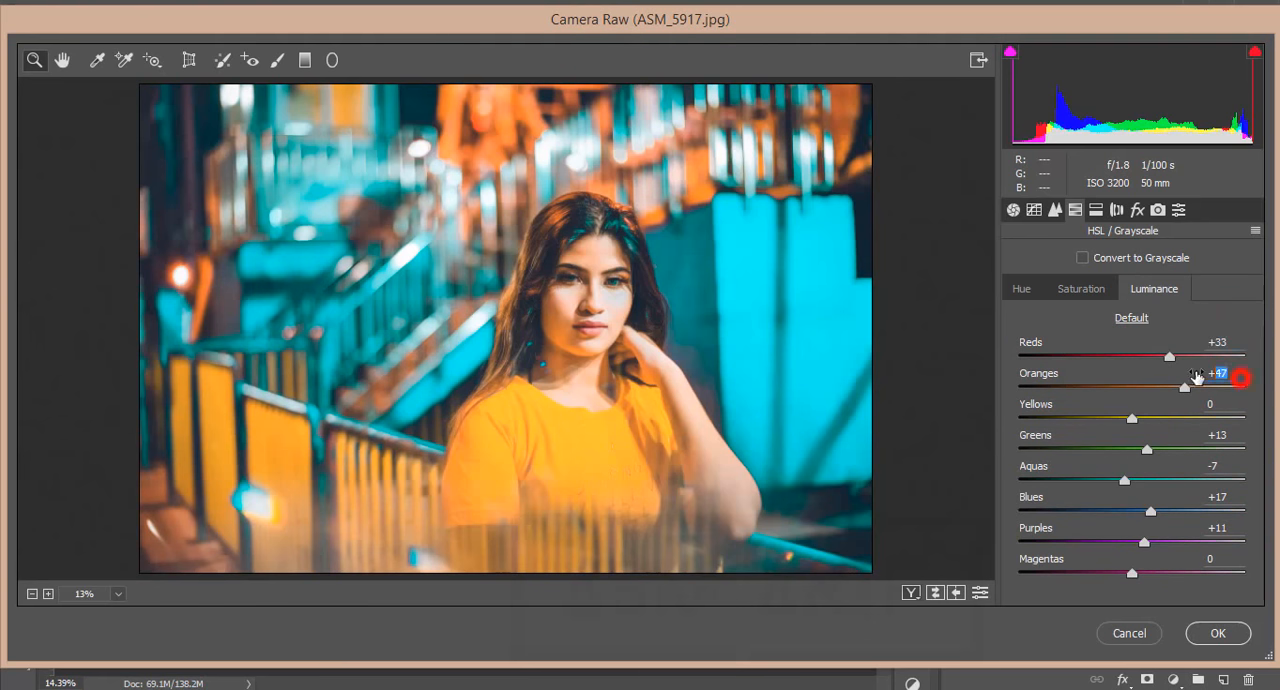
{"action": "left_click", "coordinate": [1239, 433]}
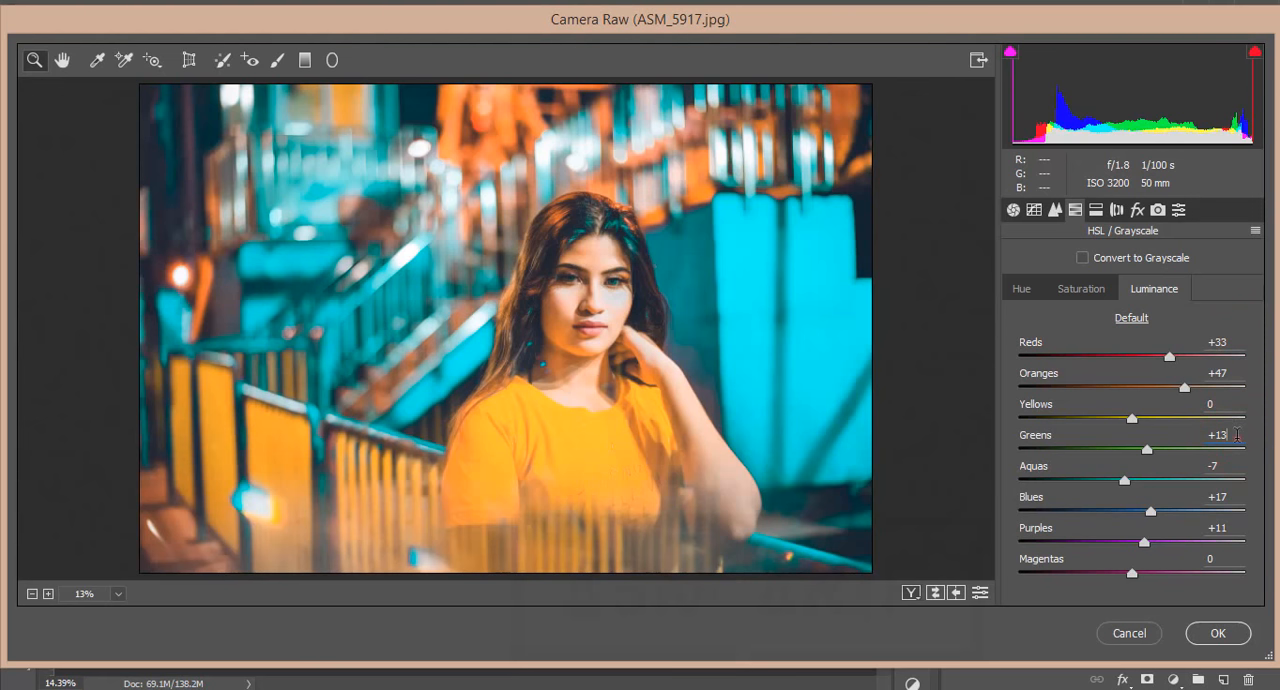
{"action": "left_click", "coordinate": [1237, 434]}
{"action": "left_click", "coordinate": [1236, 466]}
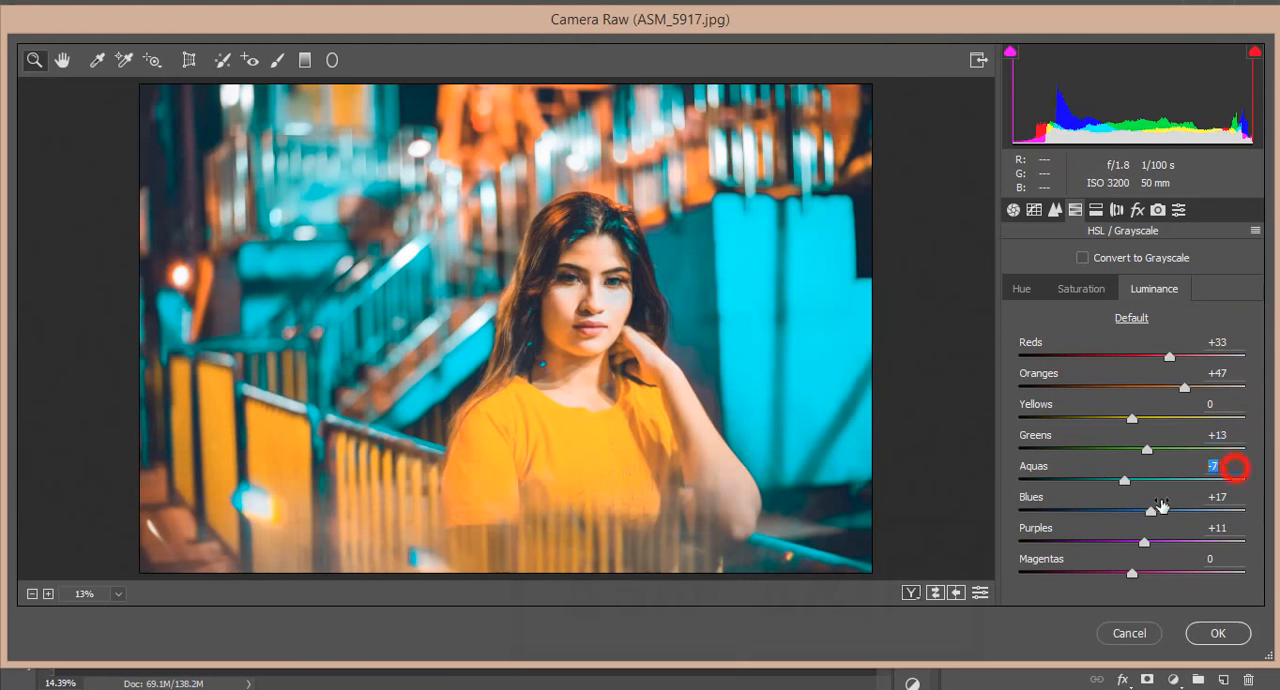
{"action": "left_click", "coordinate": [1228, 498]}
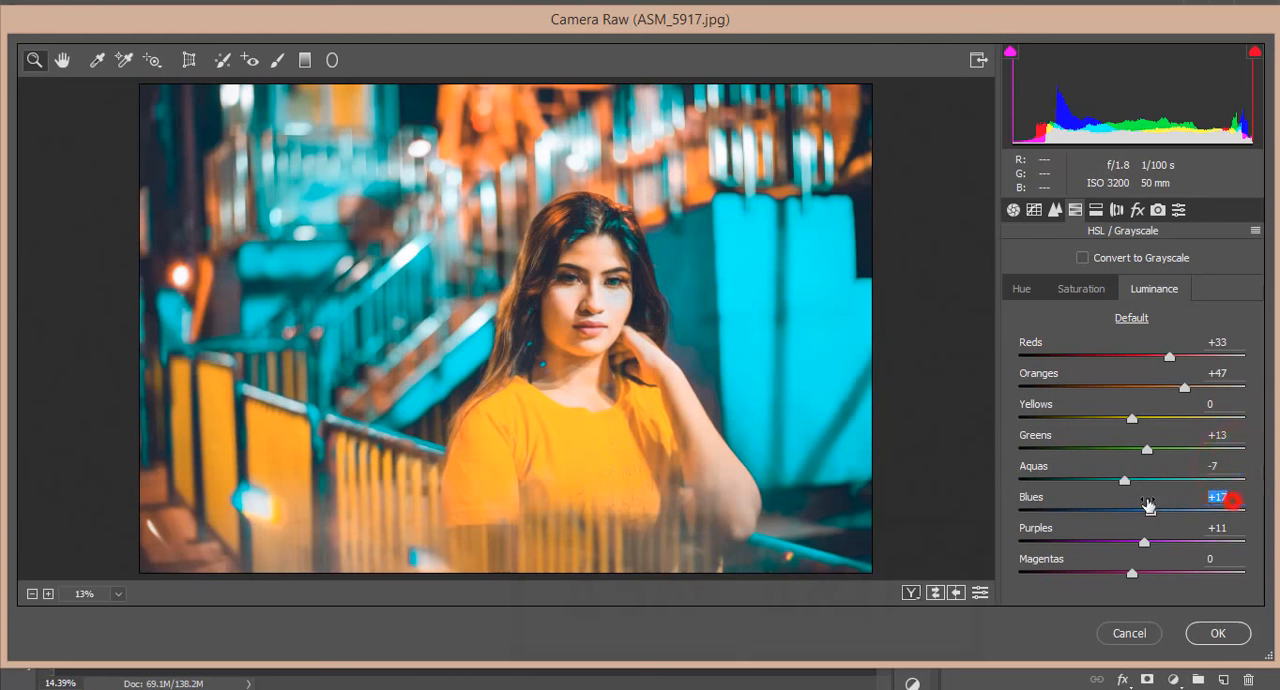
{"action": "left_click", "coordinate": [1237, 528]}
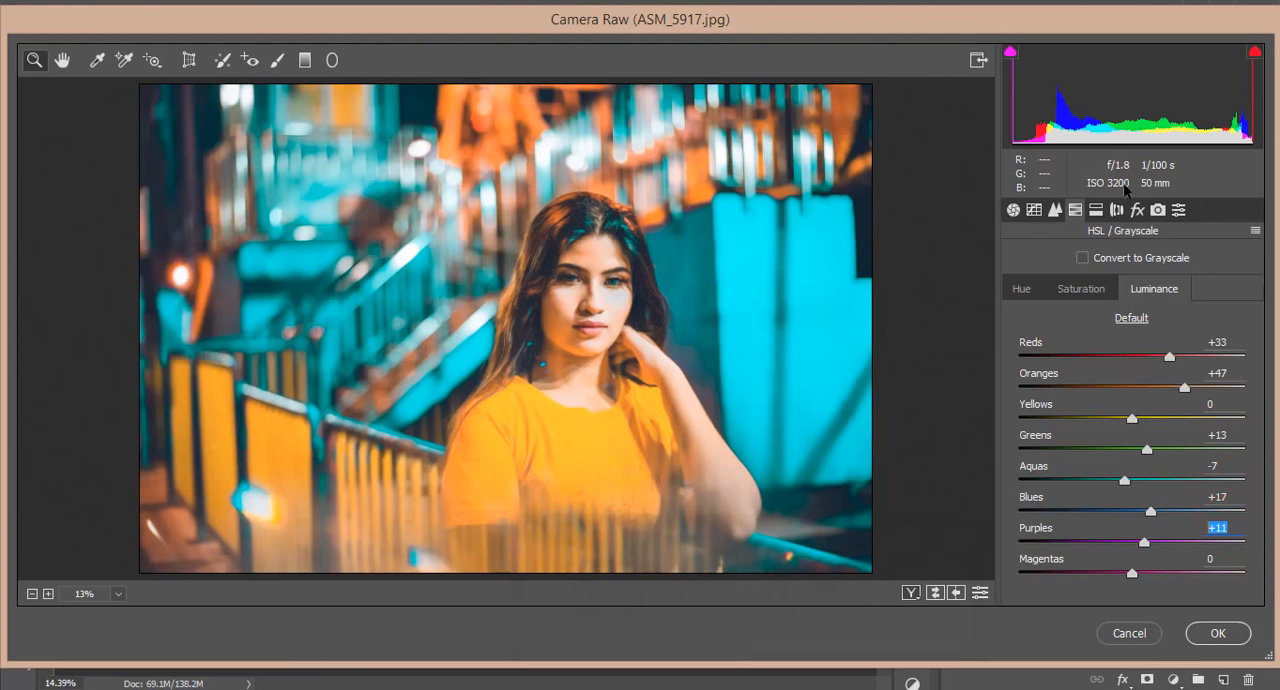
Examine the preset's Split Toning hue and saturation for both highlights and shadows
{"action": "left_click", "coordinate": [1096, 209]}
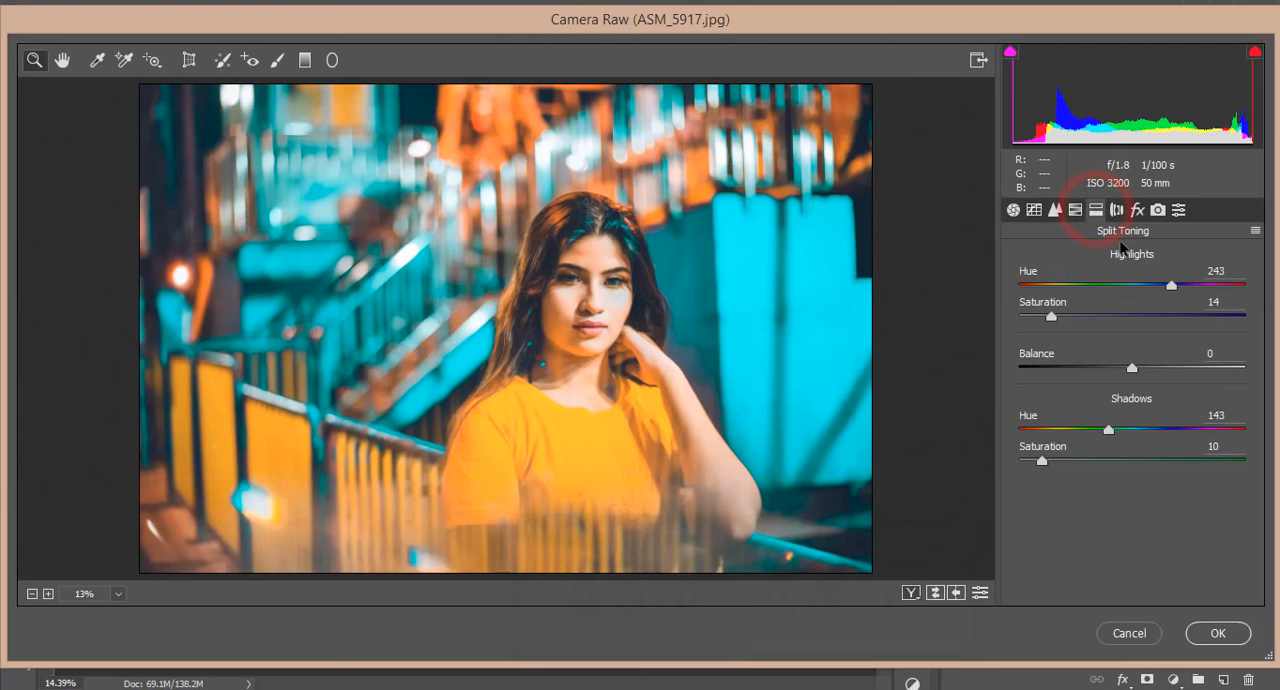
{"action": "left_click", "coordinate": [1228, 270]}
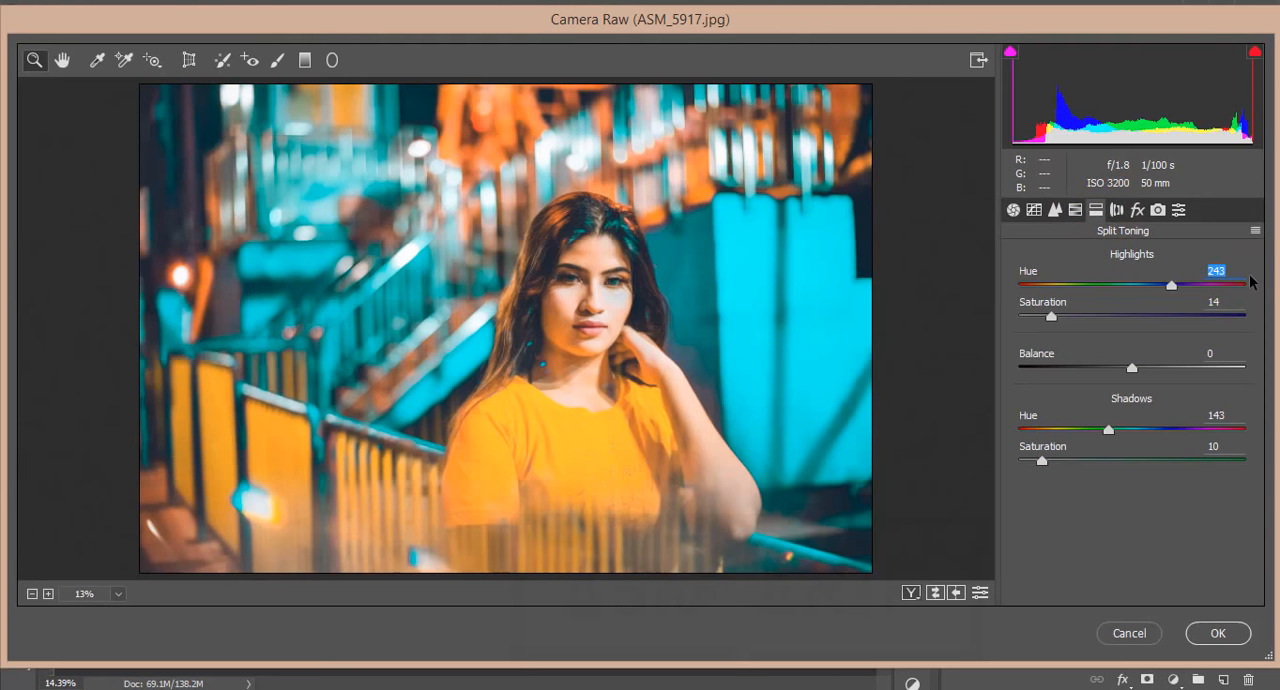
{"action": "left_click", "coordinate": [1224, 302]}
{"action": "left_click", "coordinate": [1233, 414]}
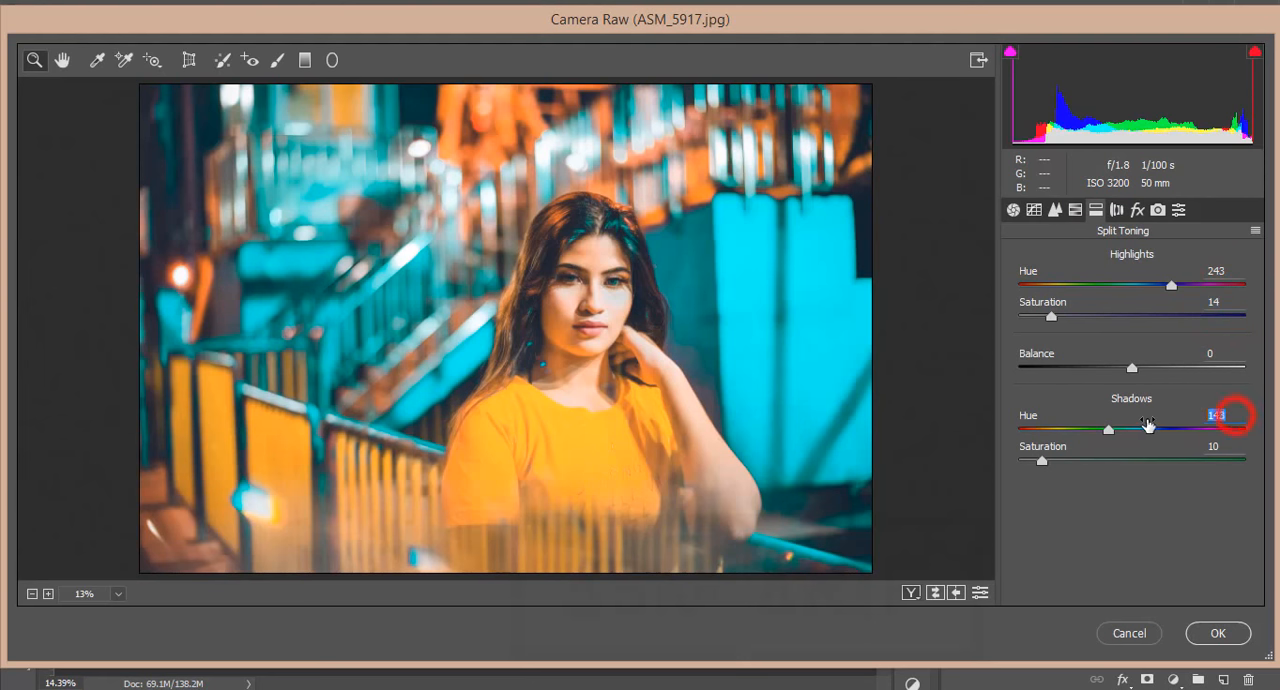
{"action": "left_click", "coordinate": [1223, 446]}
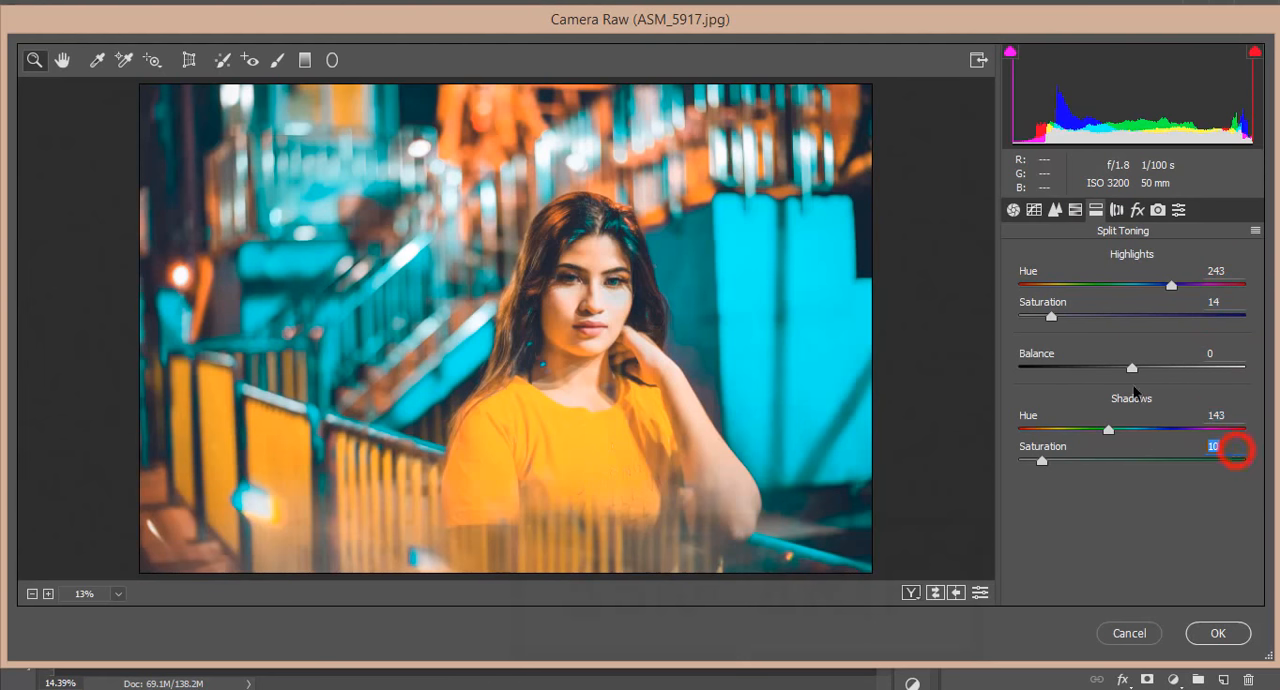
Examine the preset's Lens Corrections and its Effects values for dehaze, grain and post-crop vignetting
{"action": "left_click", "coordinate": [1117, 209]}
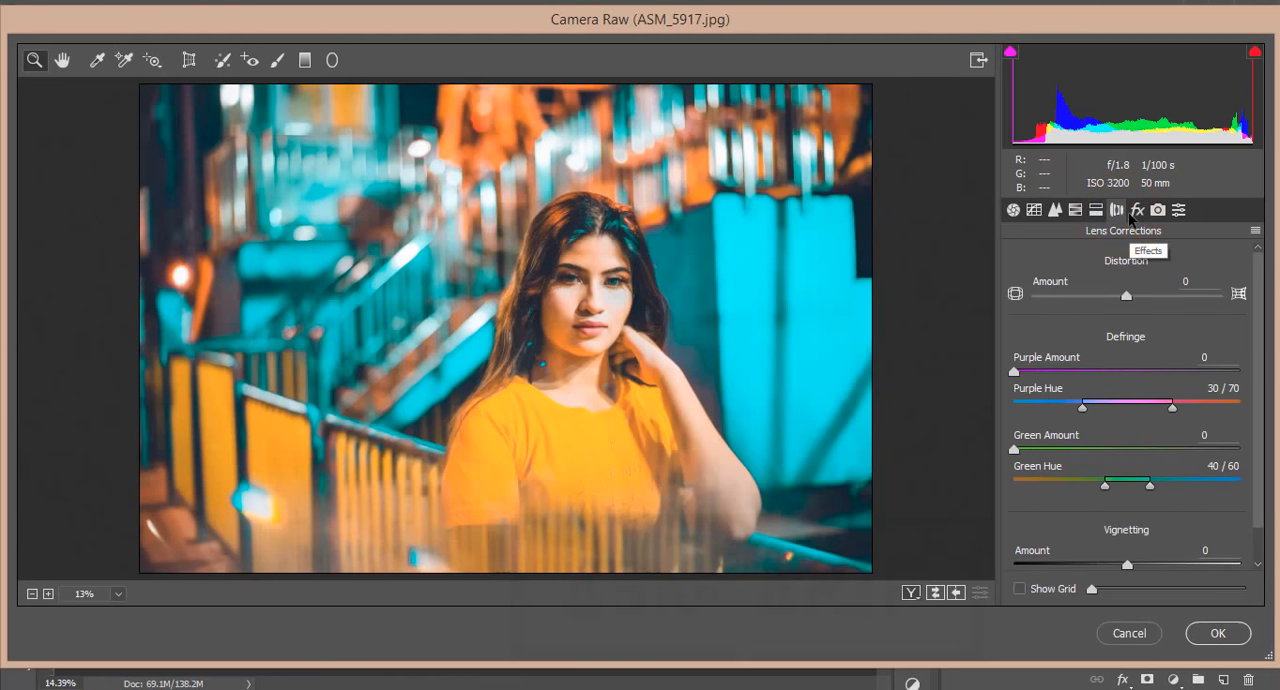
{"action": "left_click", "coordinate": [1137, 209]}
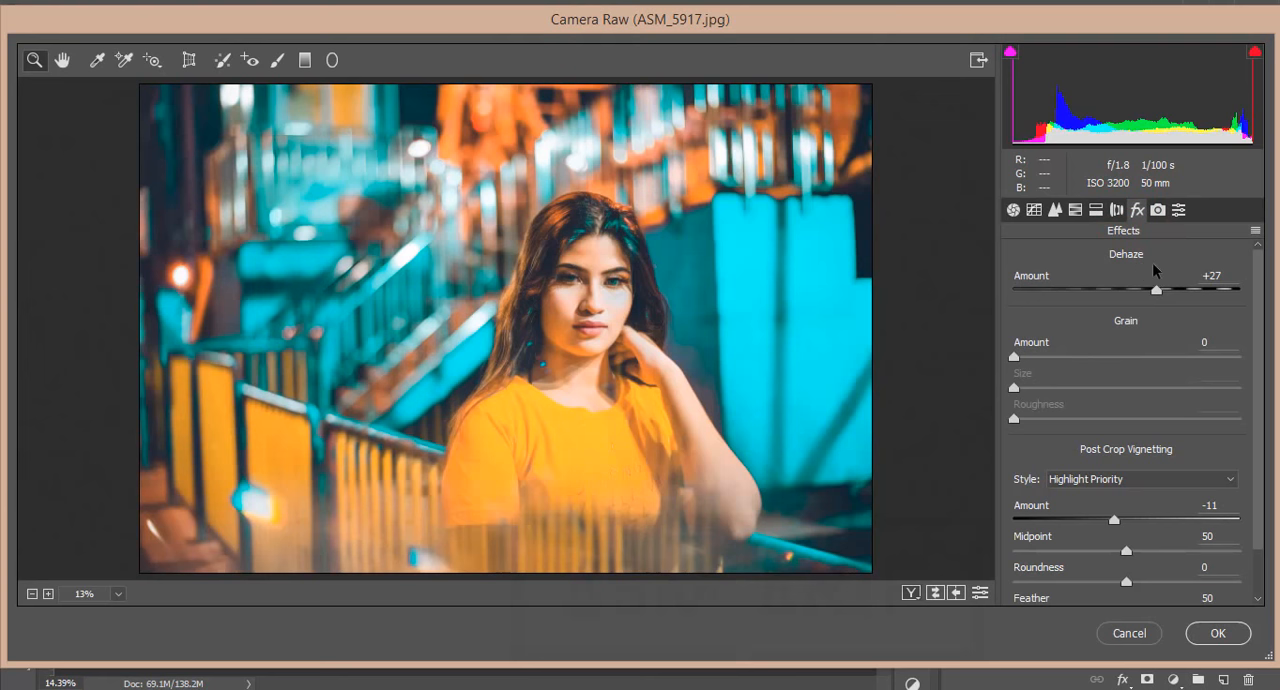
{"action": "left_click", "coordinate": [1234, 274]}
{"action": "left_click", "coordinate": [1226, 505]}
{"action": "left_click", "coordinate": [1234, 534]}
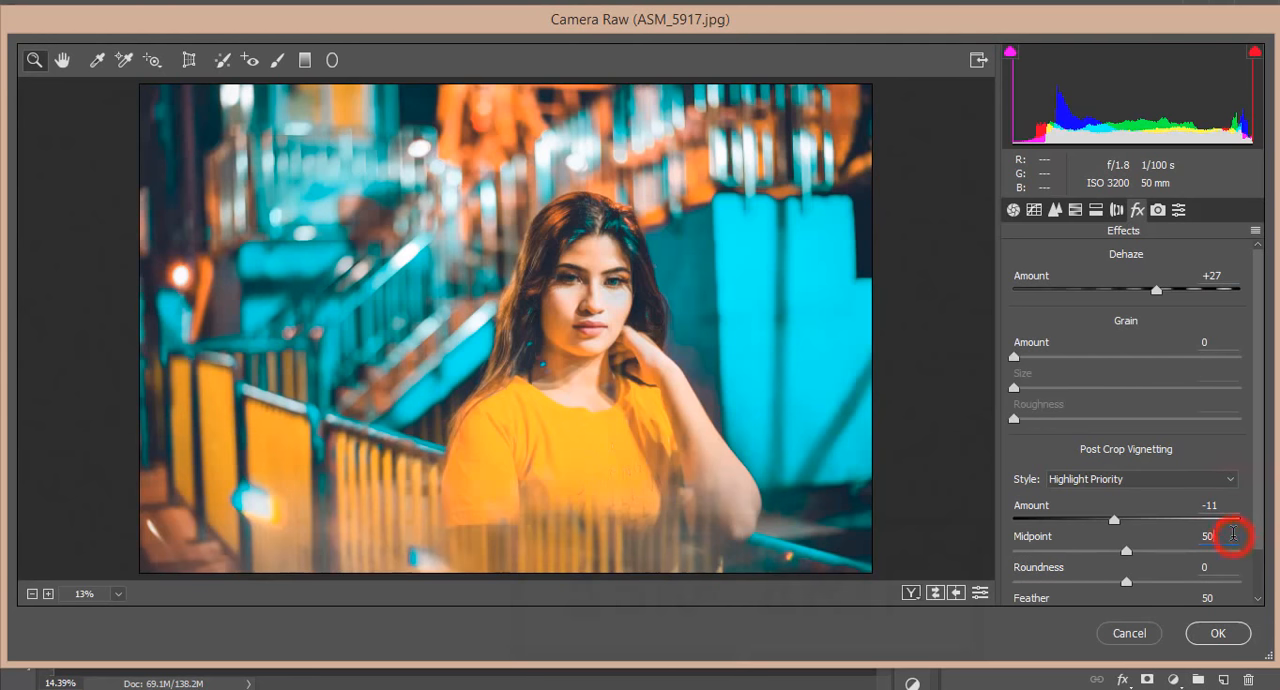
{"action": "scroll", "coordinate": [1228, 535], "scroll_direction": "down", "scroll_amount": 1}
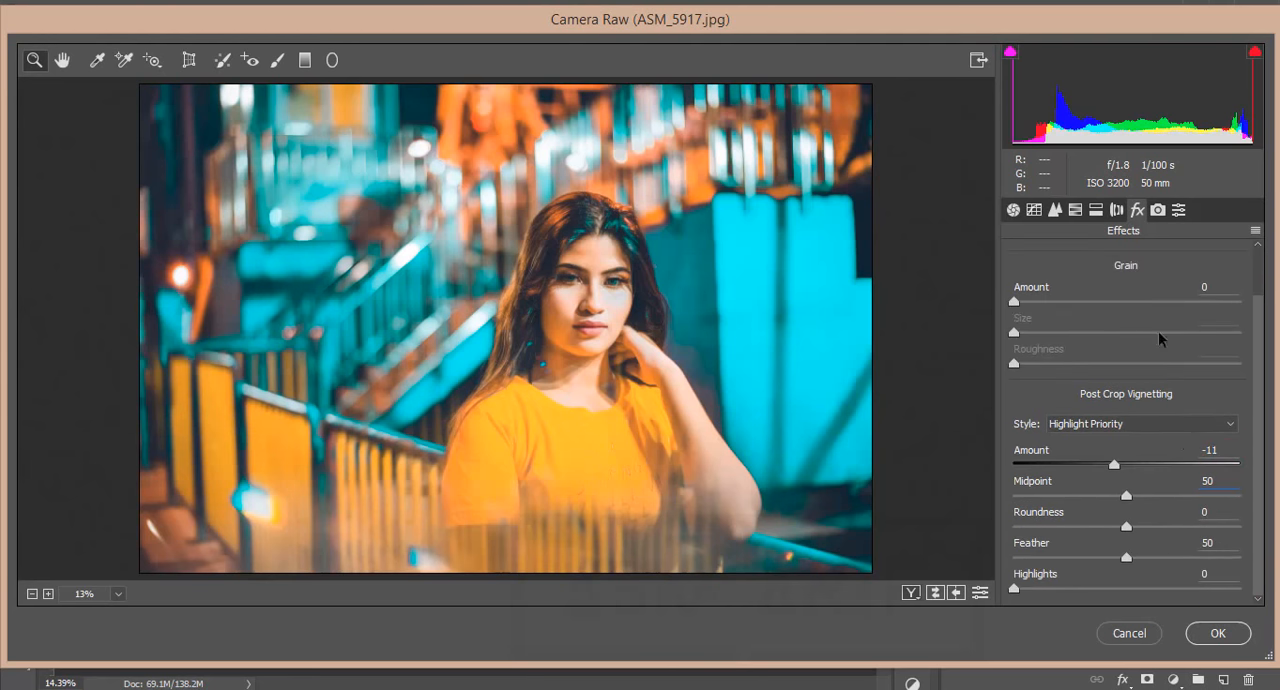
Review the preset's Camera Calibration hues for the red, green and blue primaries, and apply the Camera Raw filter
{"action": "left_click", "coordinate": [1157, 209]}
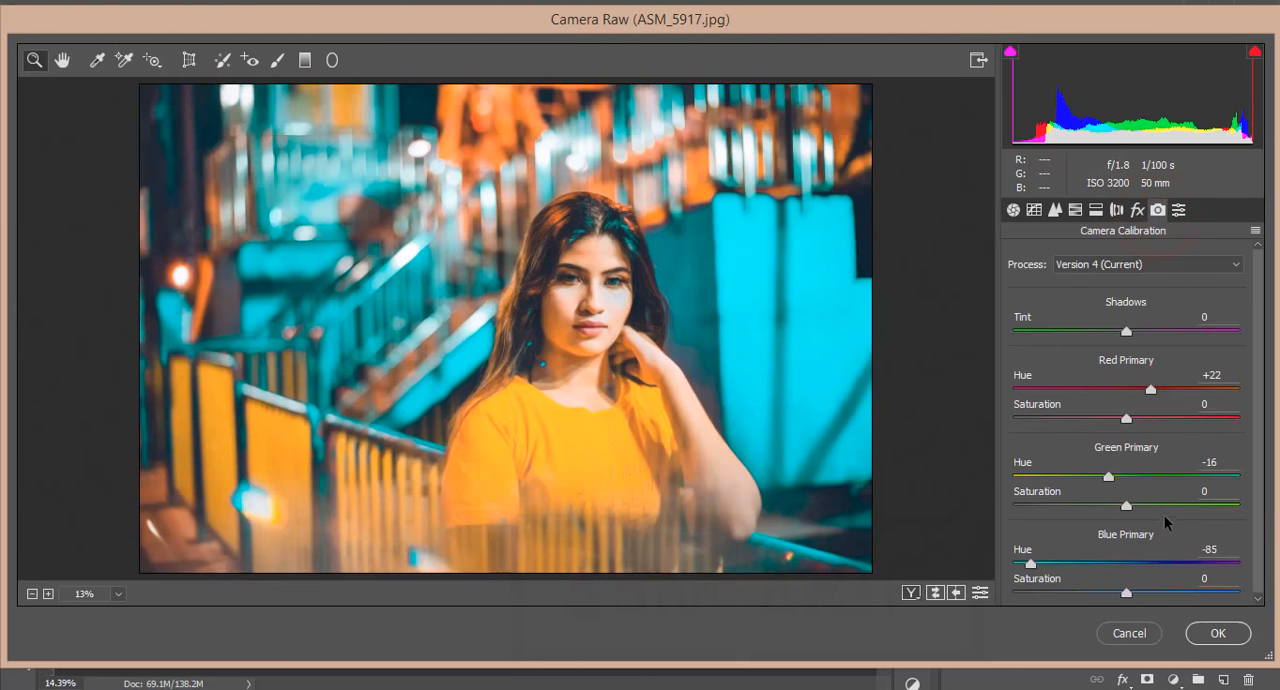
{"action": "scroll", "coordinate": [1164, 517], "scroll_direction": "down", "scroll_amount": 1}
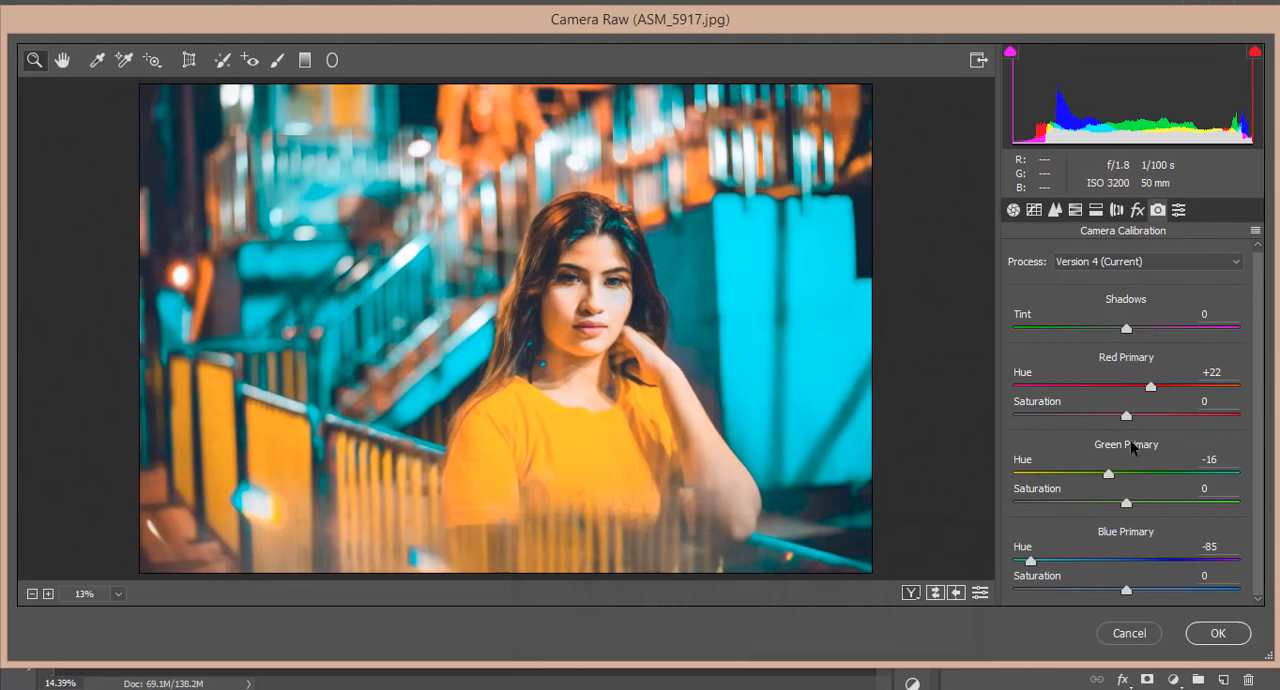
{"action": "left_click", "coordinate": [1233, 372]}
{"action": "left_click", "coordinate": [1220, 460]}
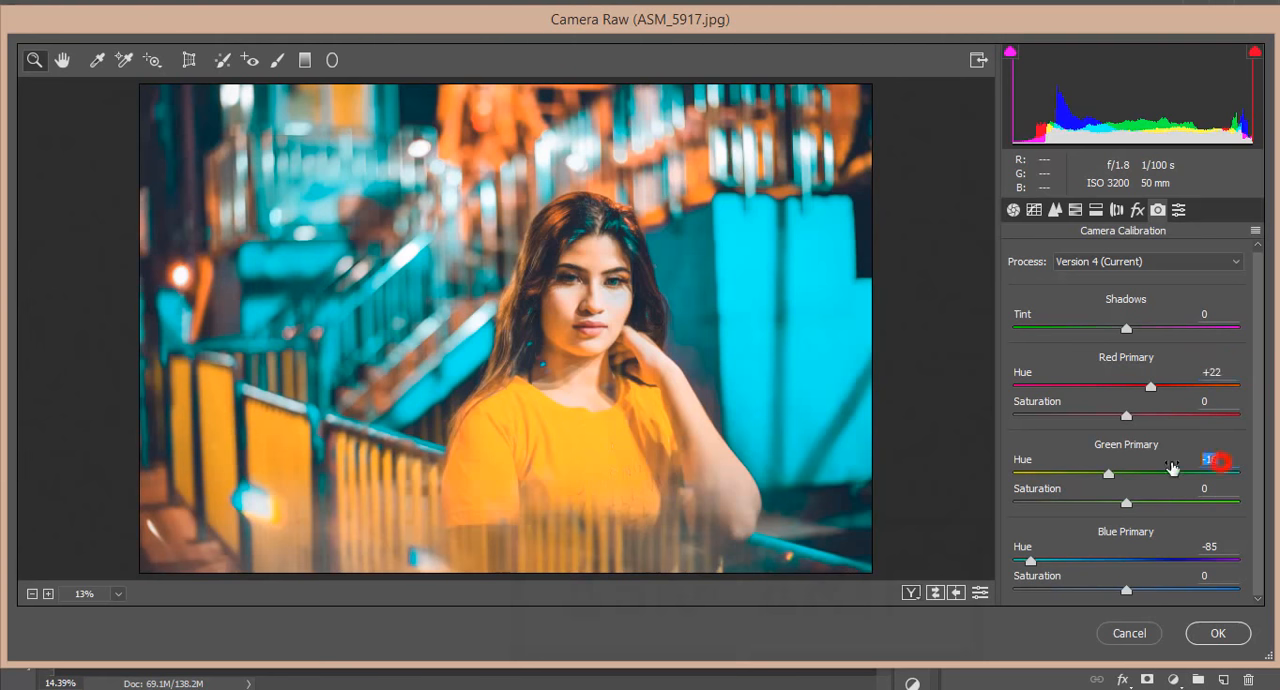
{"action": "left_click", "coordinate": [1222, 547]}
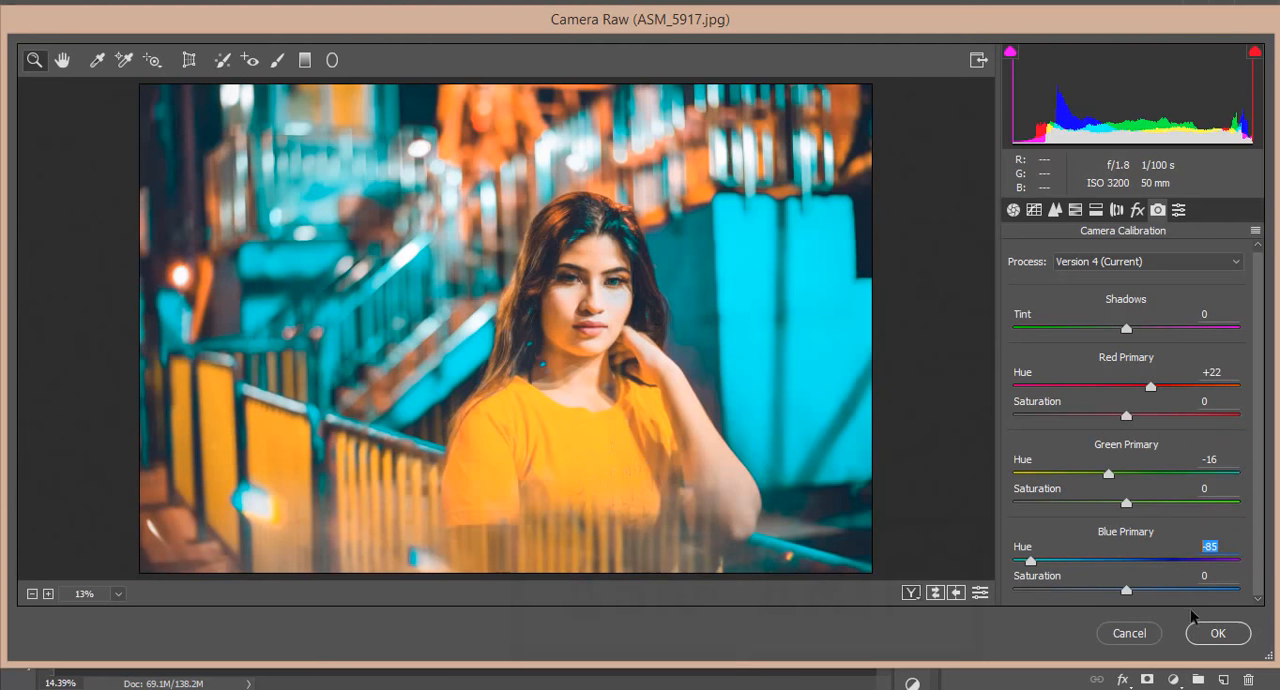
{"action": "left_click", "coordinate": [1212, 632]}
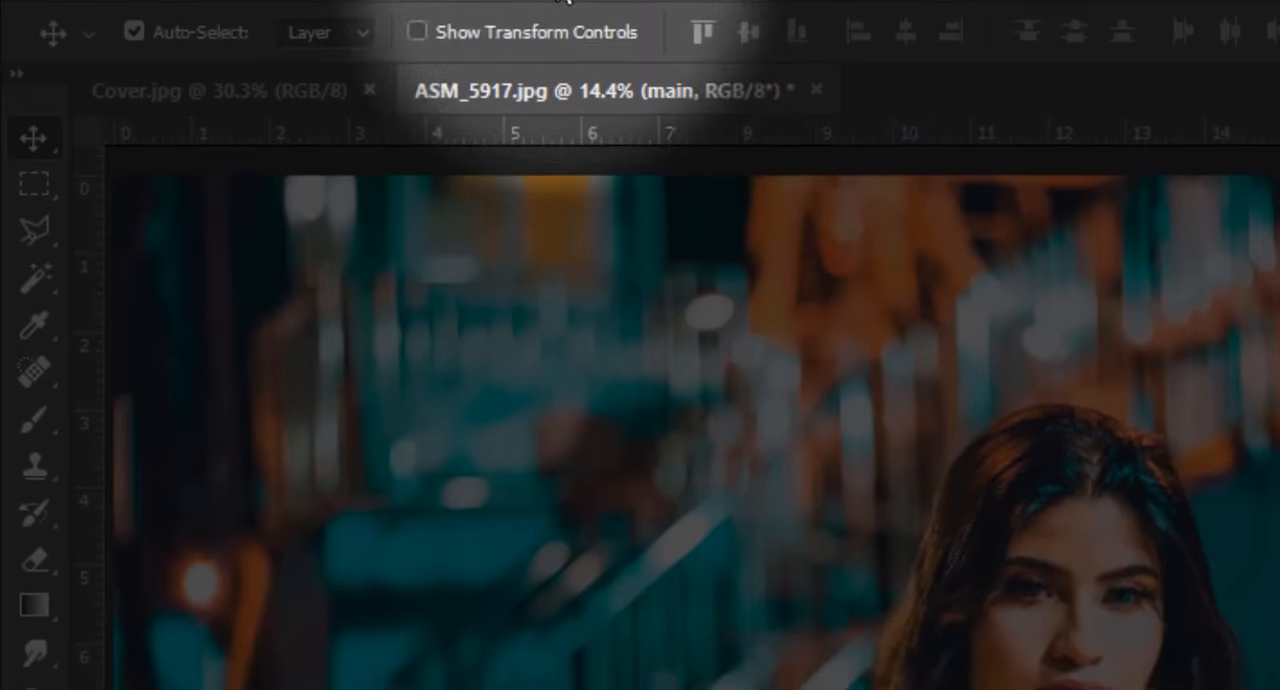
Apply the Color Efex Pro 4 Cross Processing filter with method C04 at 33% strength to the main layer
{"action": "left_click", "coordinate": [557, 24]}
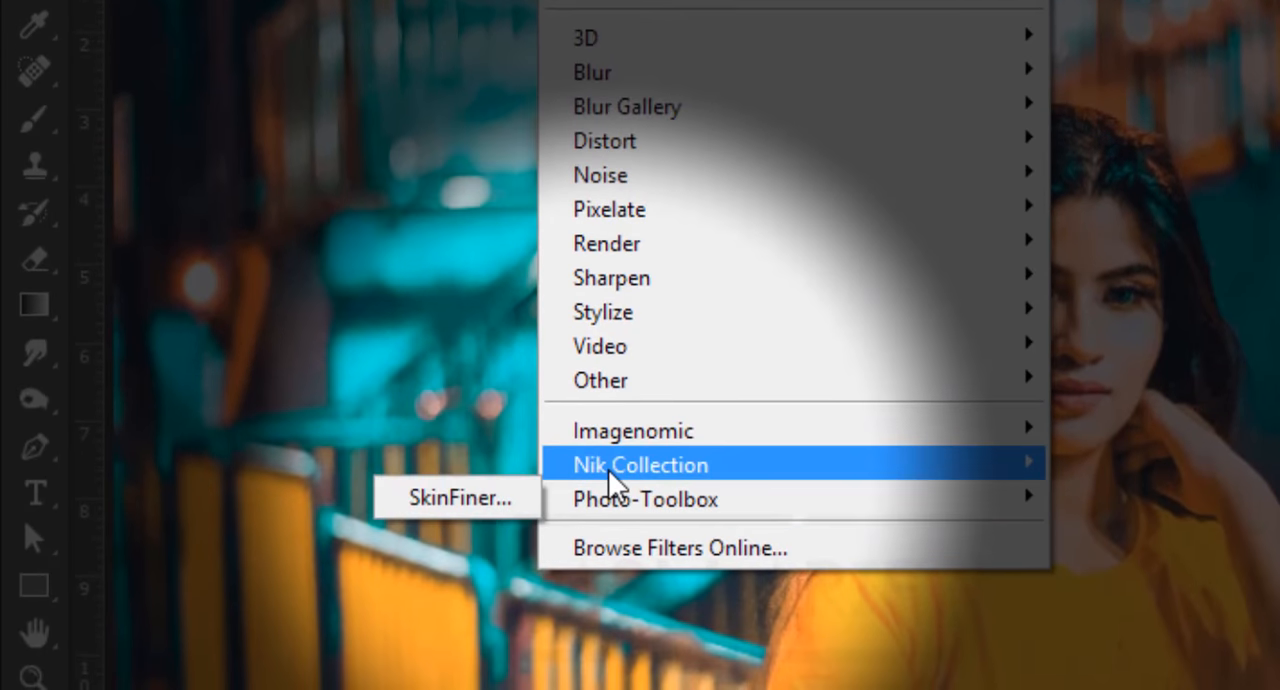
{"action": "mouse_move", "coordinate": [608, 469]}
{"action": "left_click", "coordinate": [411, 505]}
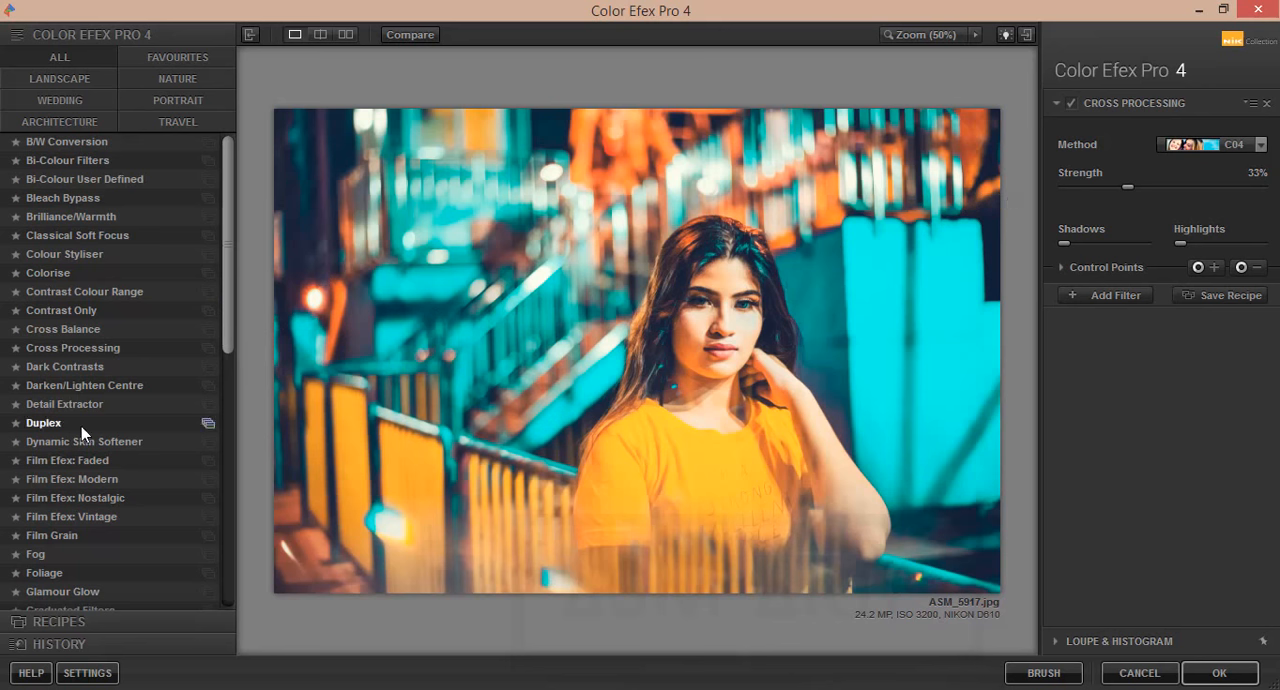
{"action": "left_click", "coordinate": [75, 348]}
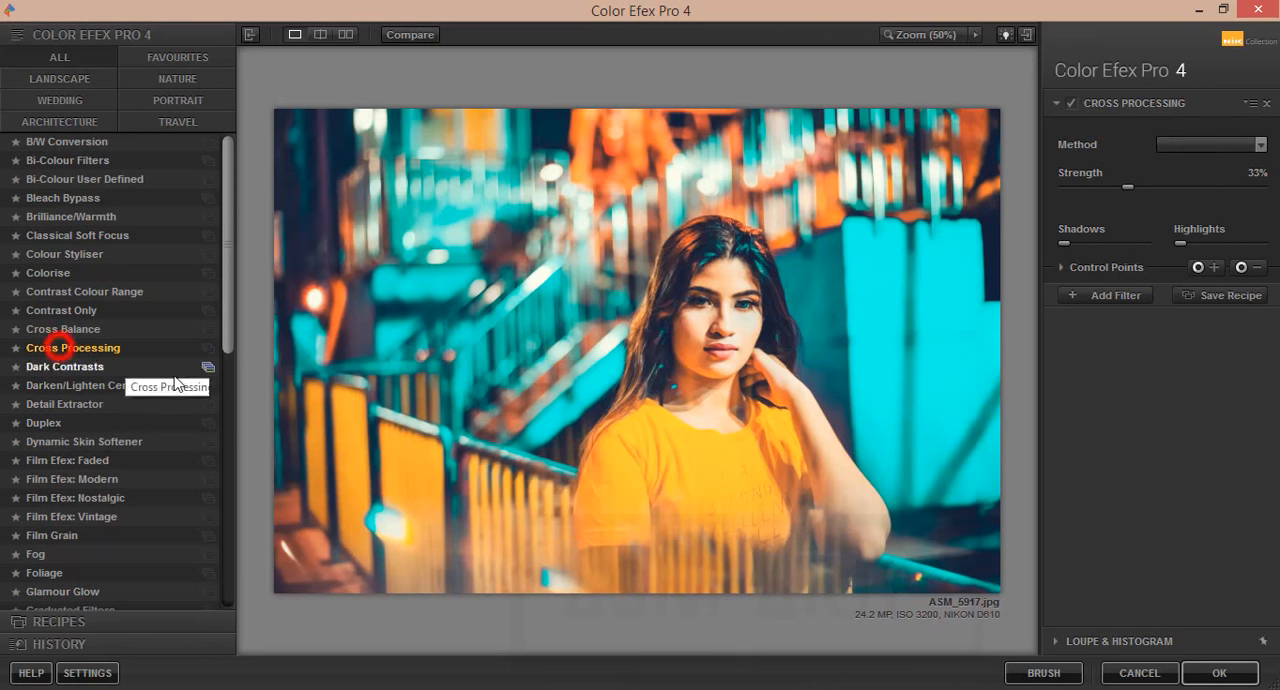
{"action": "left_click", "coordinate": [1260, 144]}
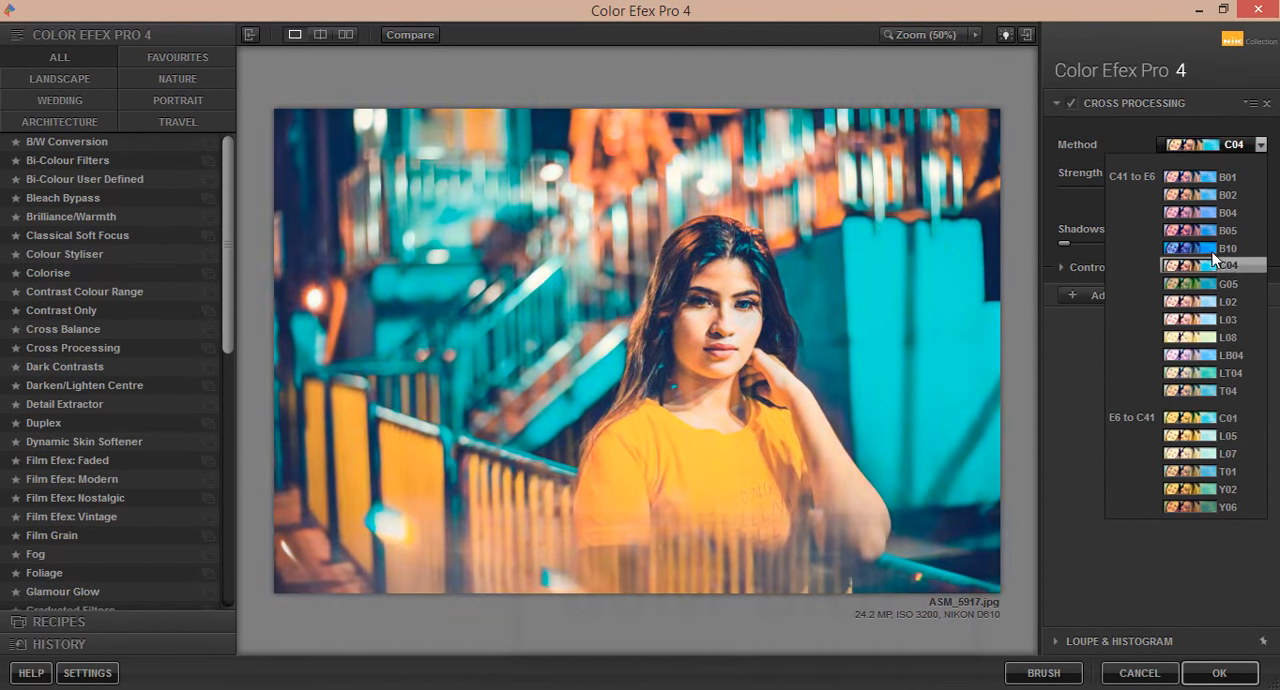
{"action": "left_click", "coordinate": [1231, 270]}
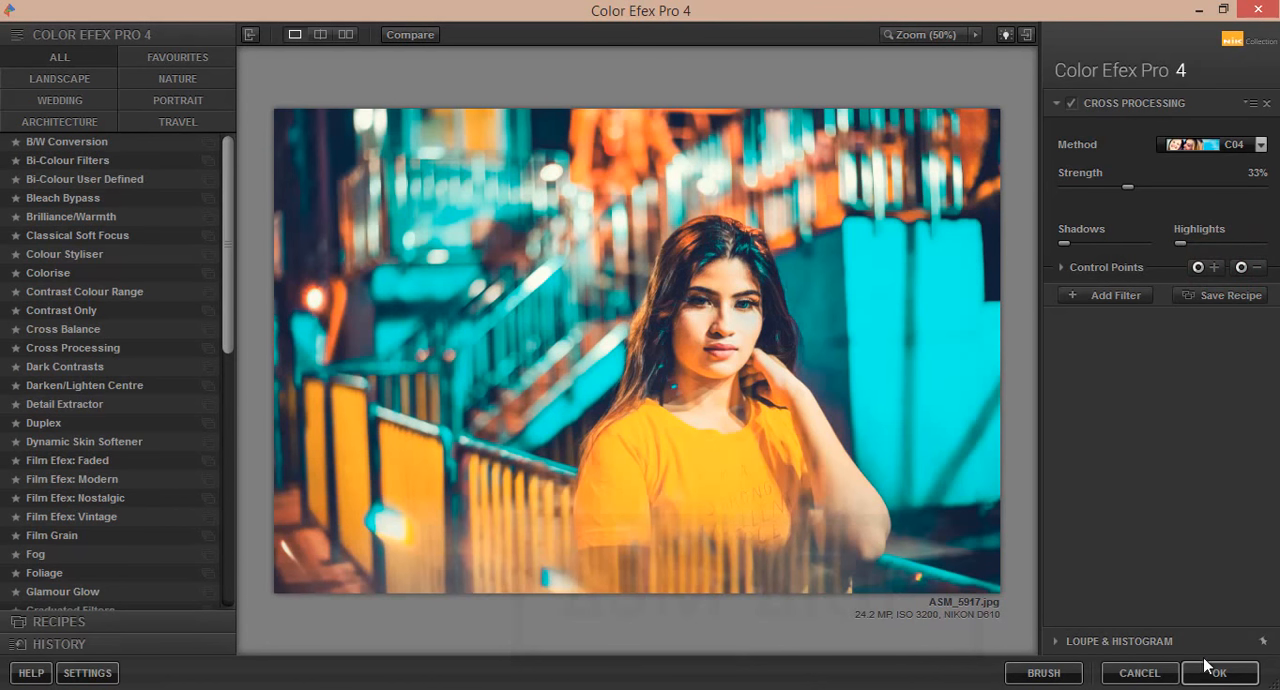
{"action": "left_click", "coordinate": [1210, 670]}
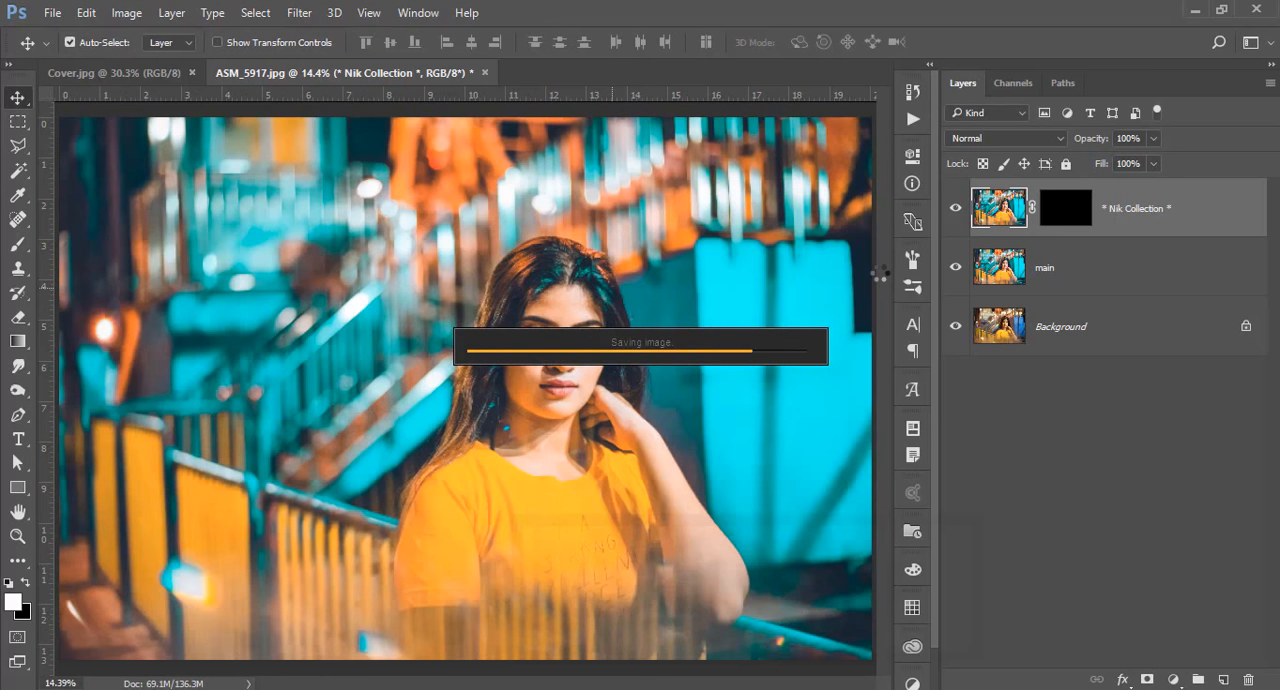
Compare the edit with the original Background layer, and close ASM_5917.jpg without saving the changes
{"action": "left_click", "coordinate": [955, 328], "text": "alt"}
{"action": "left_click", "coordinate": [955, 328], "text": "alt"}
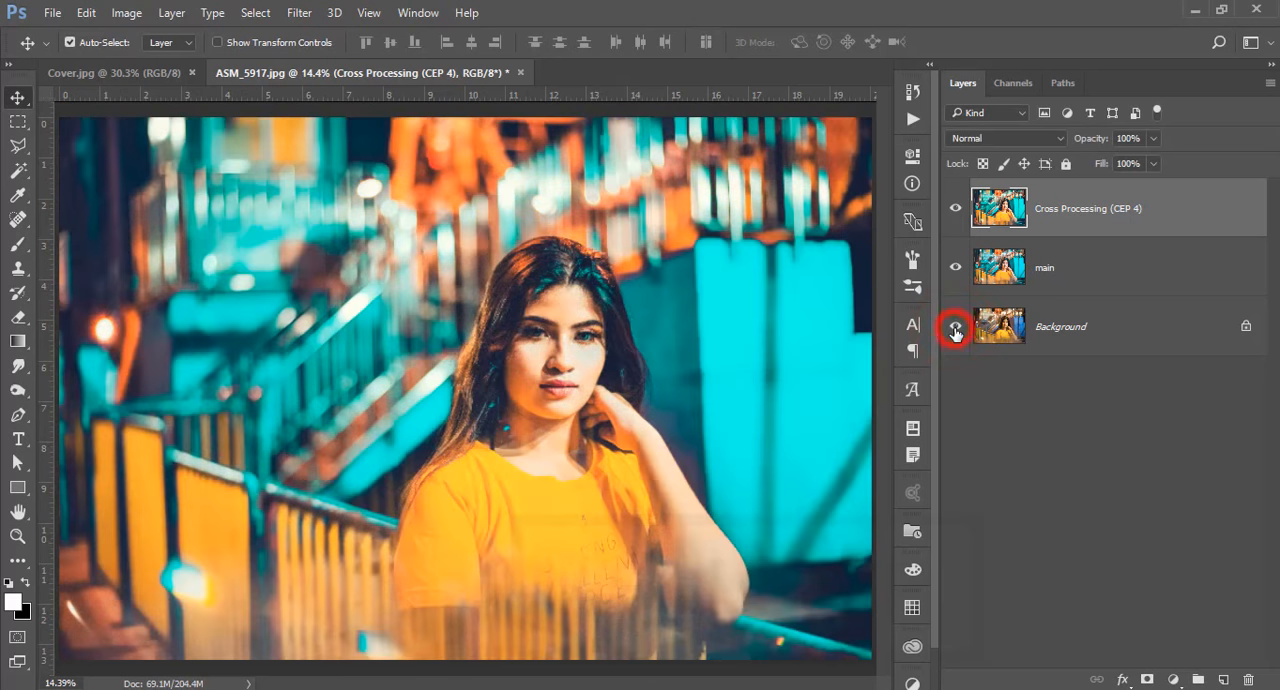
{"action": "left_click", "coordinate": [521, 73]}
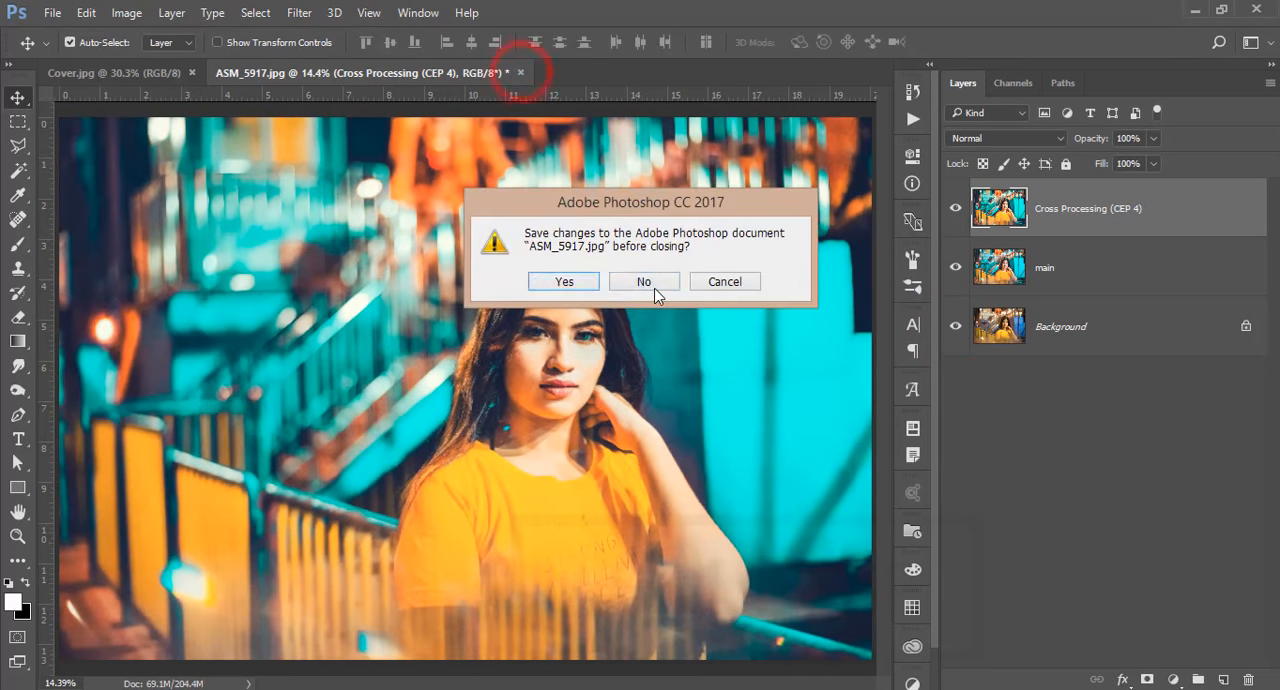
{"action": "left_click", "coordinate": [646, 284]}
Open ASM_5702.jpg and duplicate its Background layer
{"action": "left_click", "coordinate": [52, 12]}
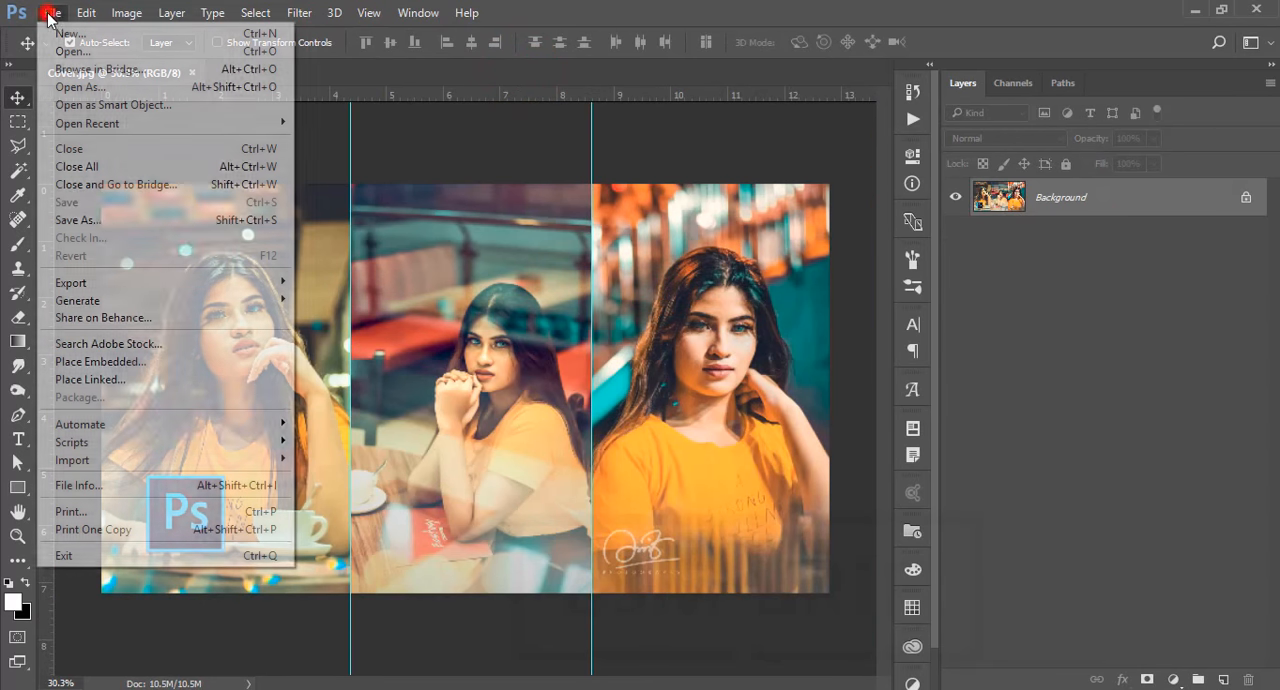
{"action": "left_click", "coordinate": [58, 47]}
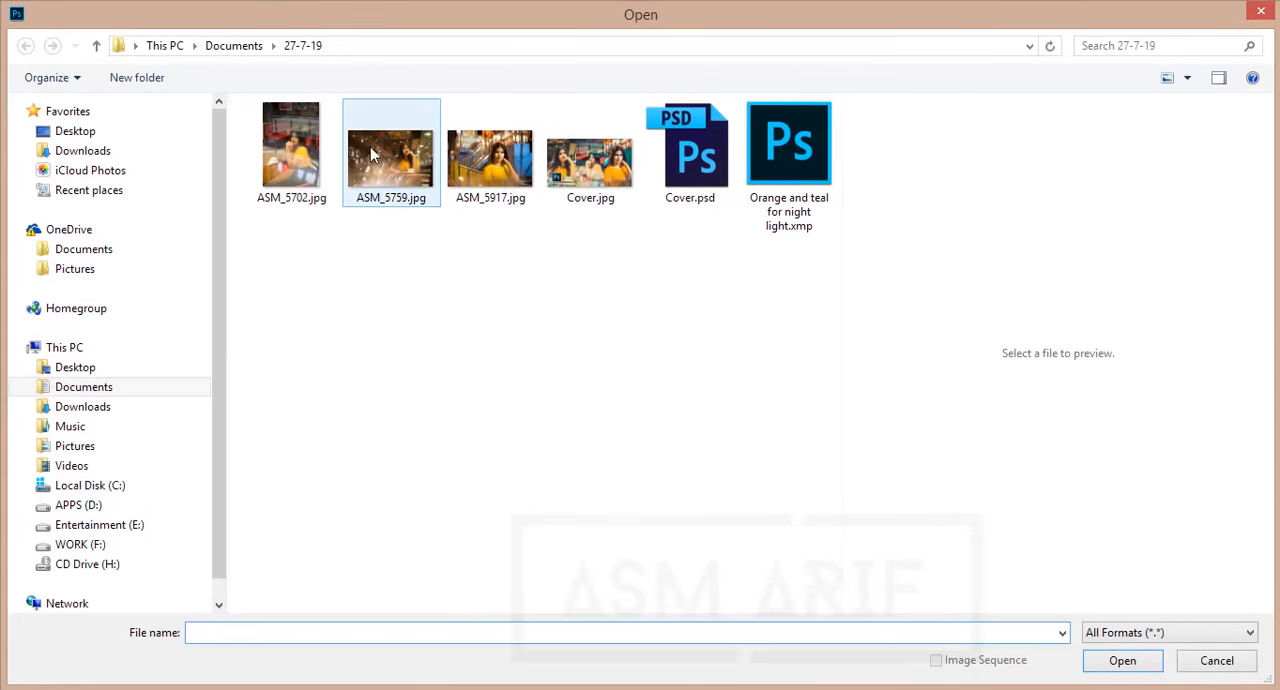
{"action": "left_click", "coordinate": [287, 151]}
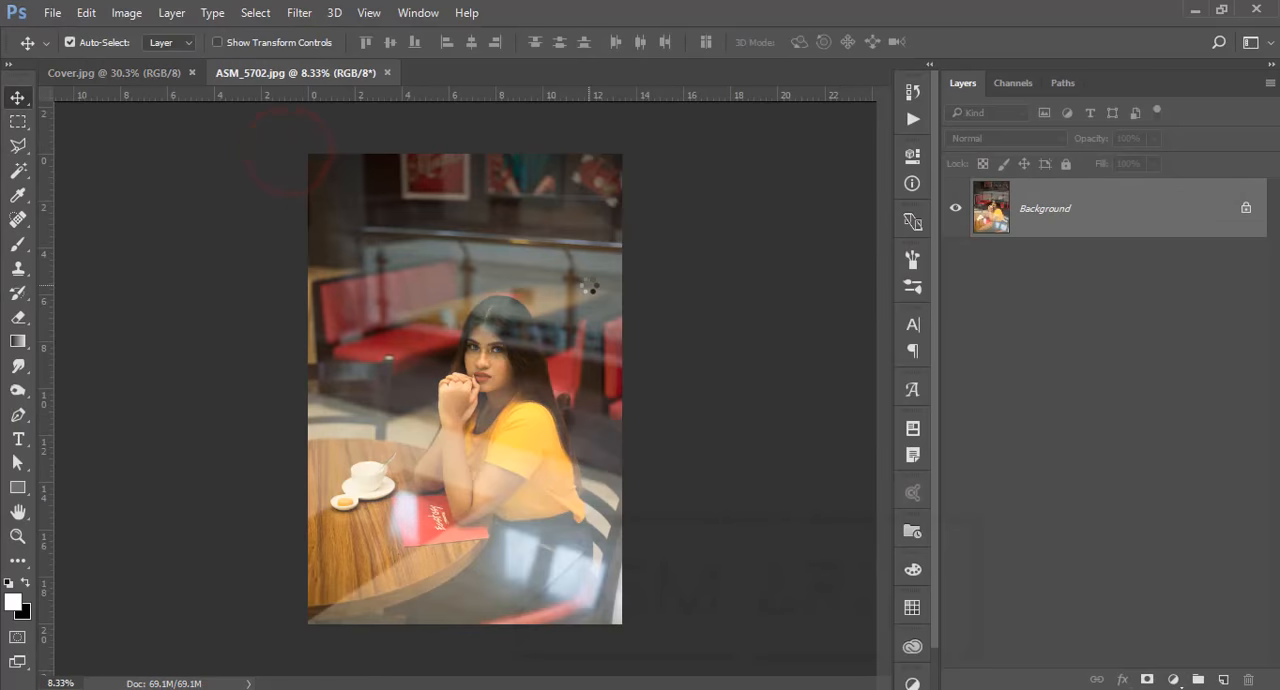
{"action": "key", "text": "ctrl+j"}
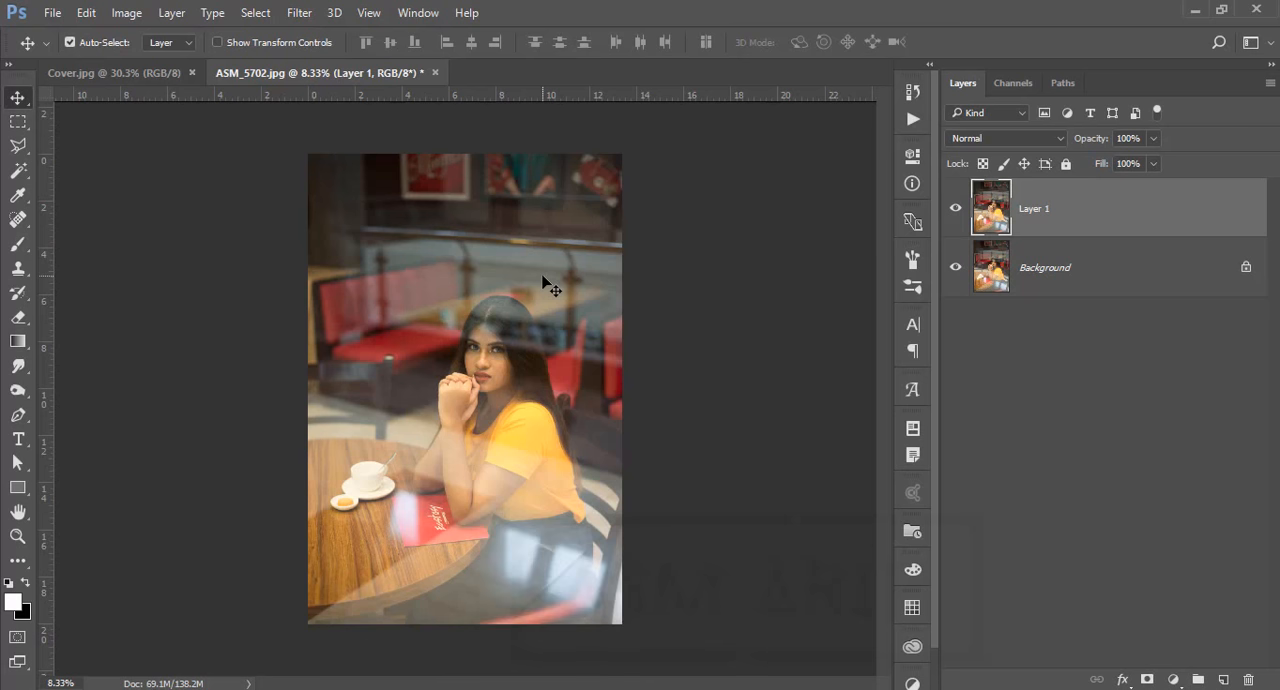
Open the Camera Raw filter on the duplicated layer of ASM_5702.jpg and load the settings file "Orange and teal for night light.xmp"
{"action": "left_click", "coordinate": [299, 12]}
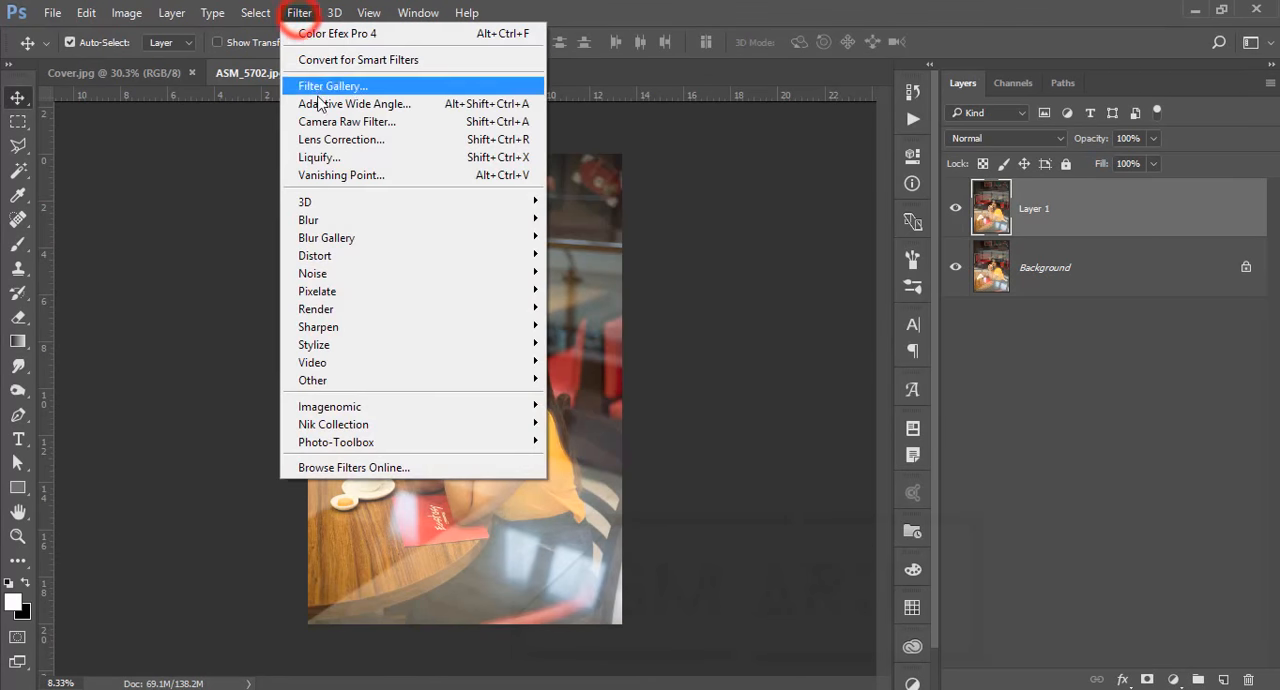
{"action": "left_click", "coordinate": [314, 121]}
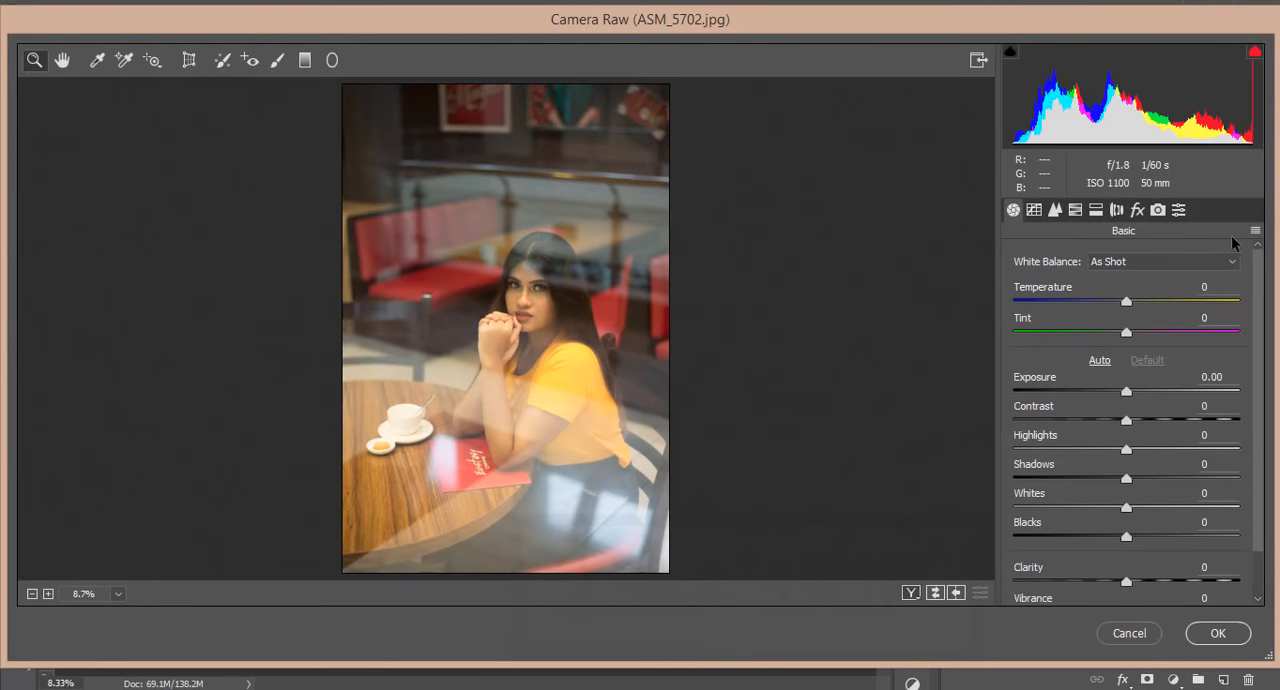
{"action": "left_click", "coordinate": [1255, 230]}
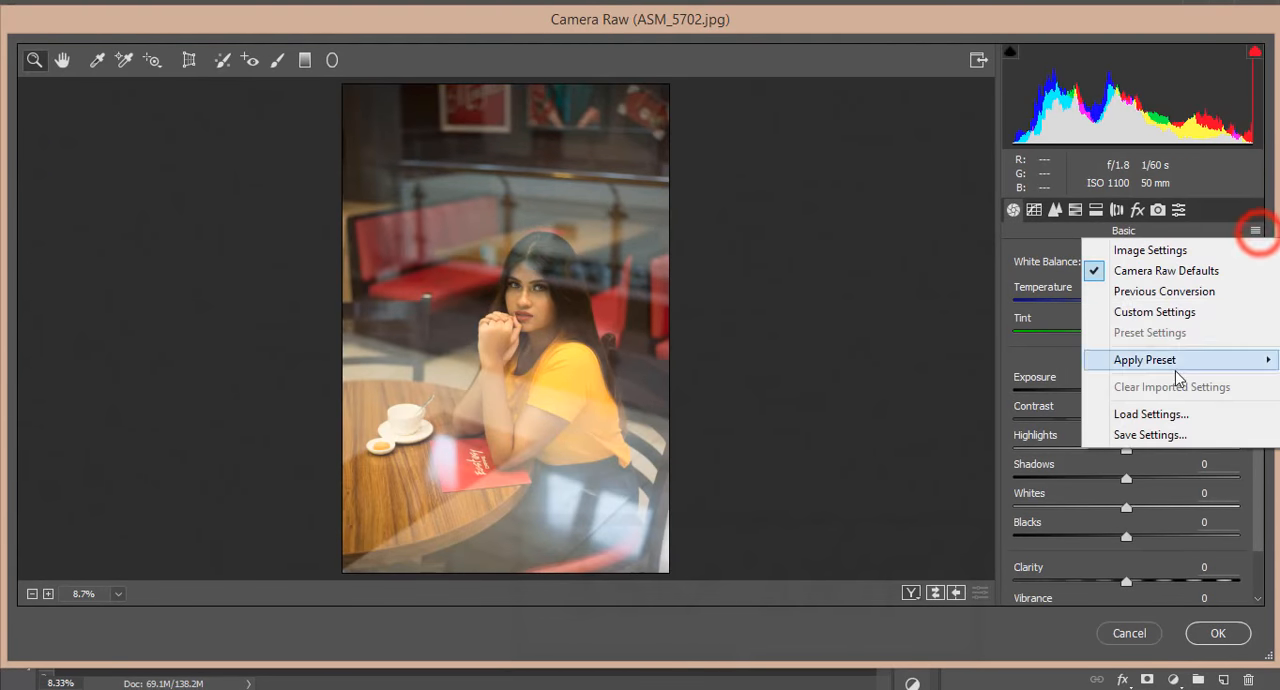
{"action": "left_click", "coordinate": [1092, 412]}
{"action": "double_click", "coordinate": [293, 145]}
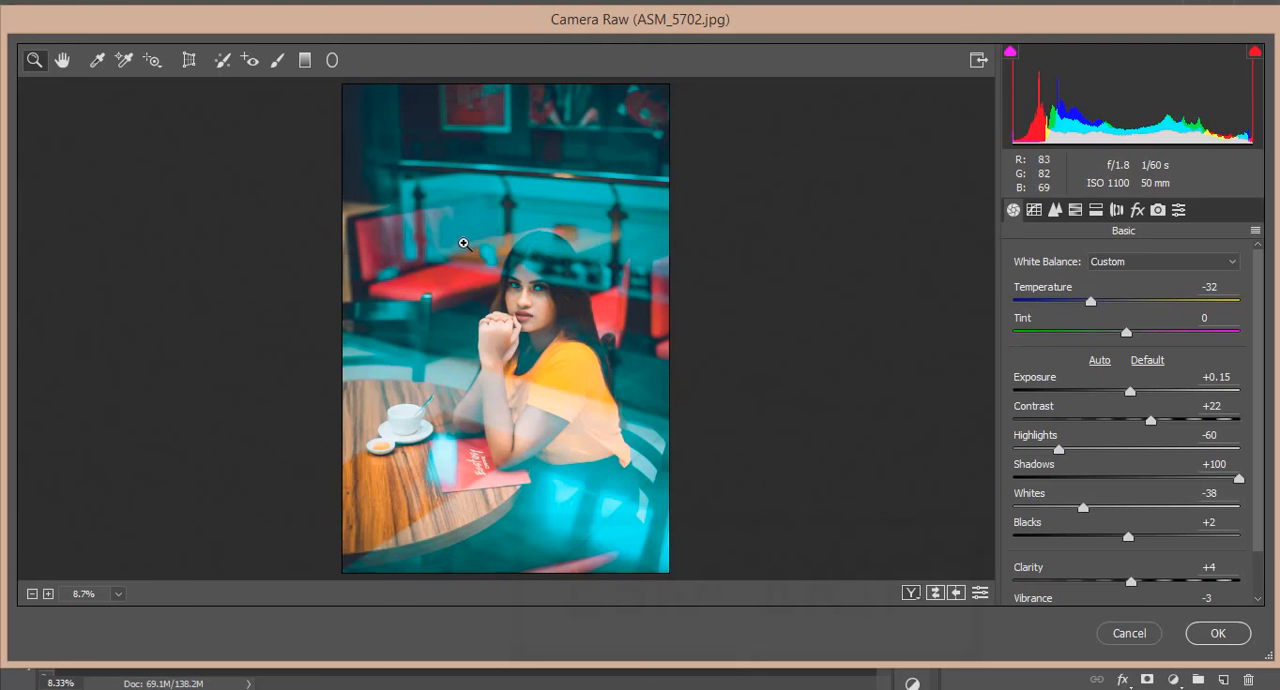
Set the HSL saturation of the aquas to -12 and reduce the saturation of the blues
{"action": "scroll", "coordinate": [1053, 467], "scroll_direction": "down", "scroll_amount": 2}
{"action": "left_click", "coordinate": [1075, 209]}
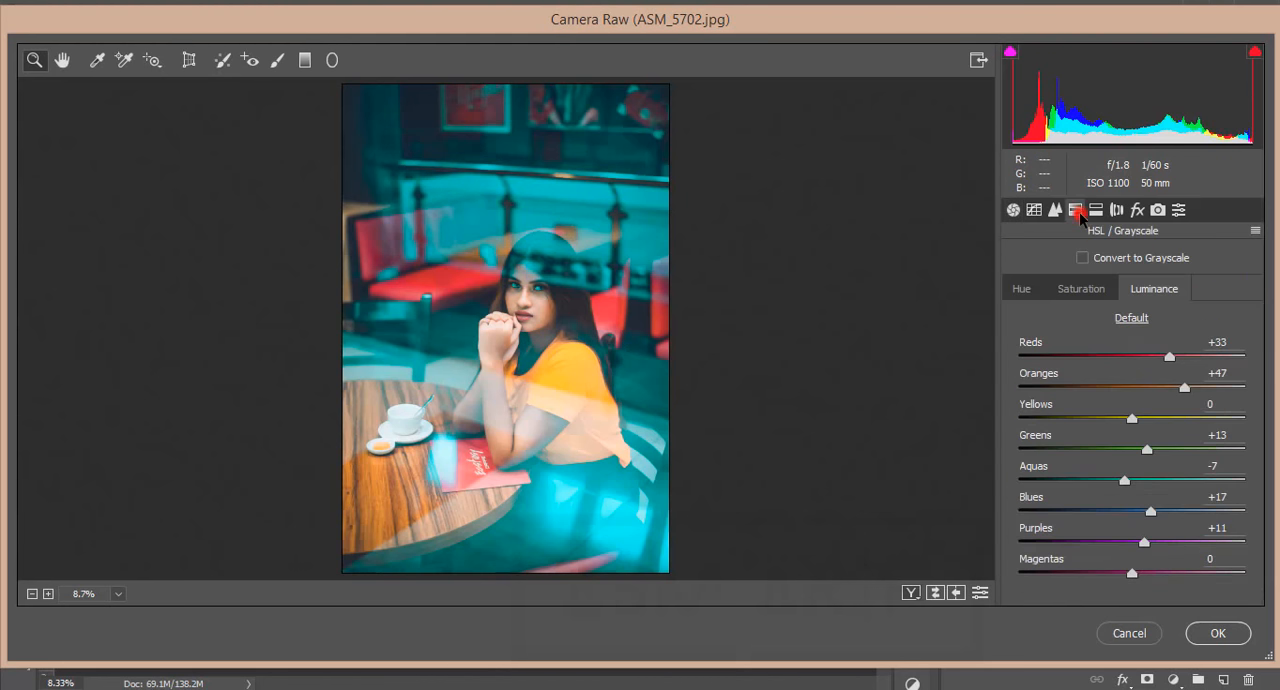
{"action": "left_click", "coordinate": [1081, 288]}
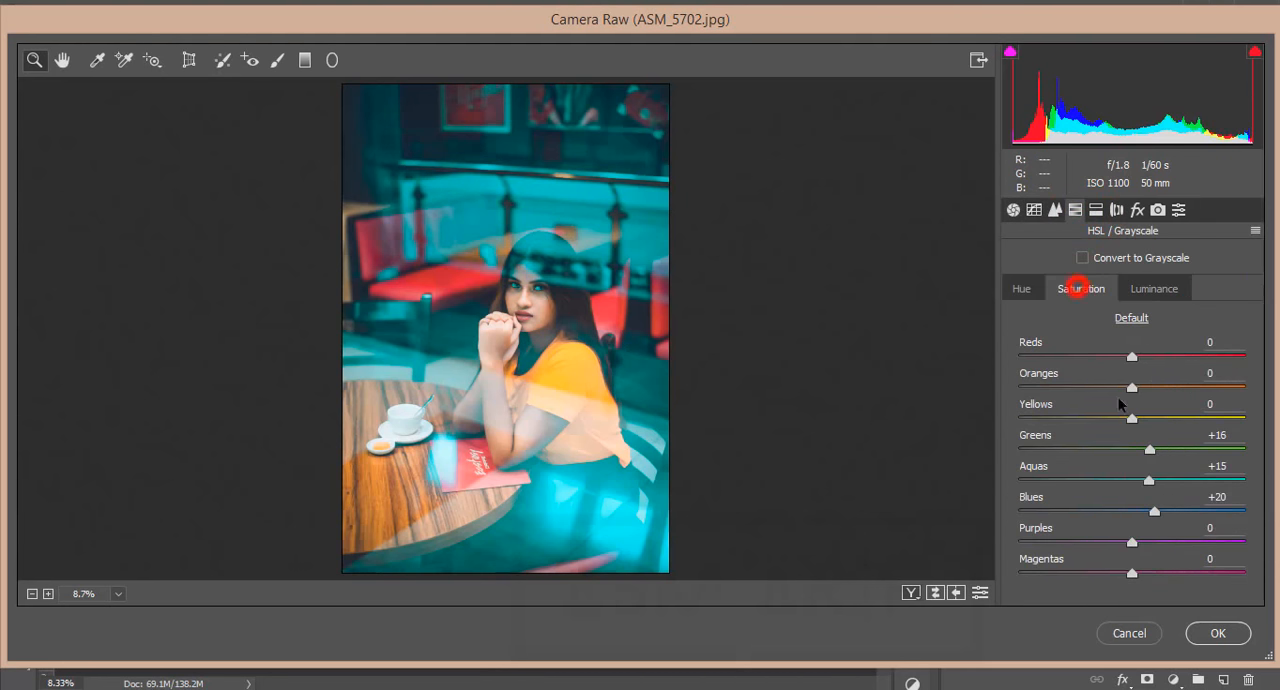
{"action": "left_click", "coordinate": [1118, 480]}
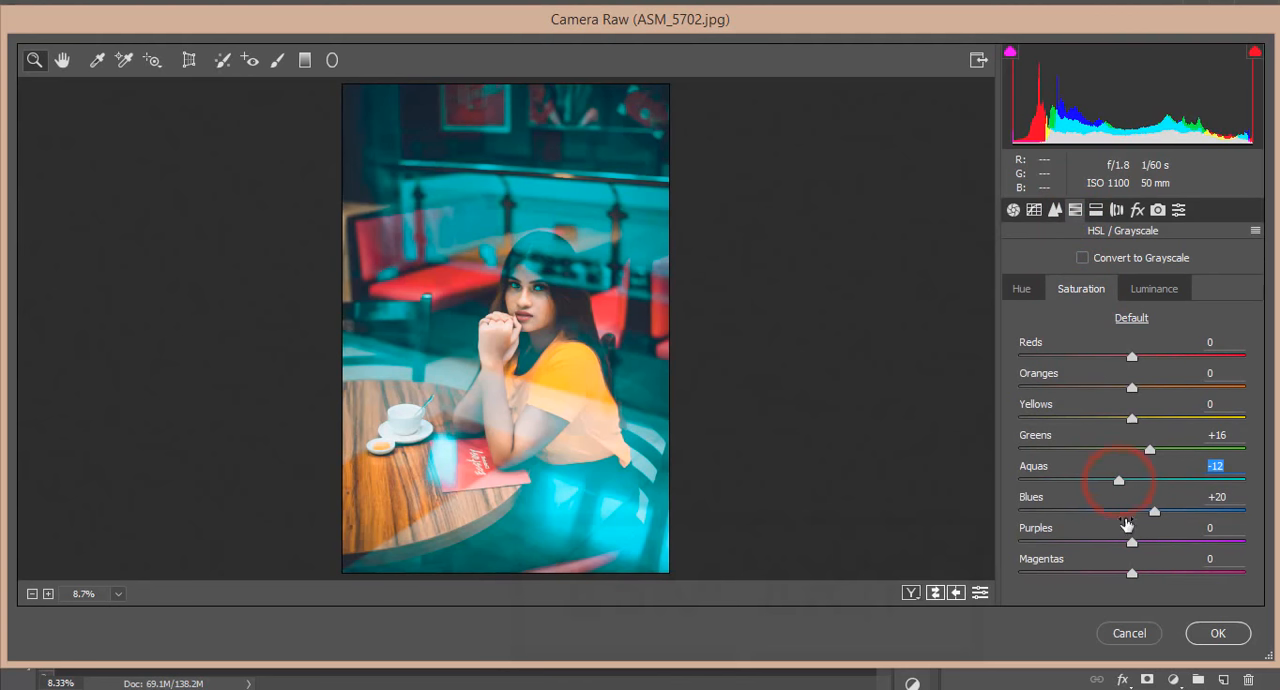
{"action": "left_click", "coordinate": [1125, 511]}
Set the vibrance to -14 in the Basic adjustments
{"action": "left_click", "coordinate": [1013, 209]}
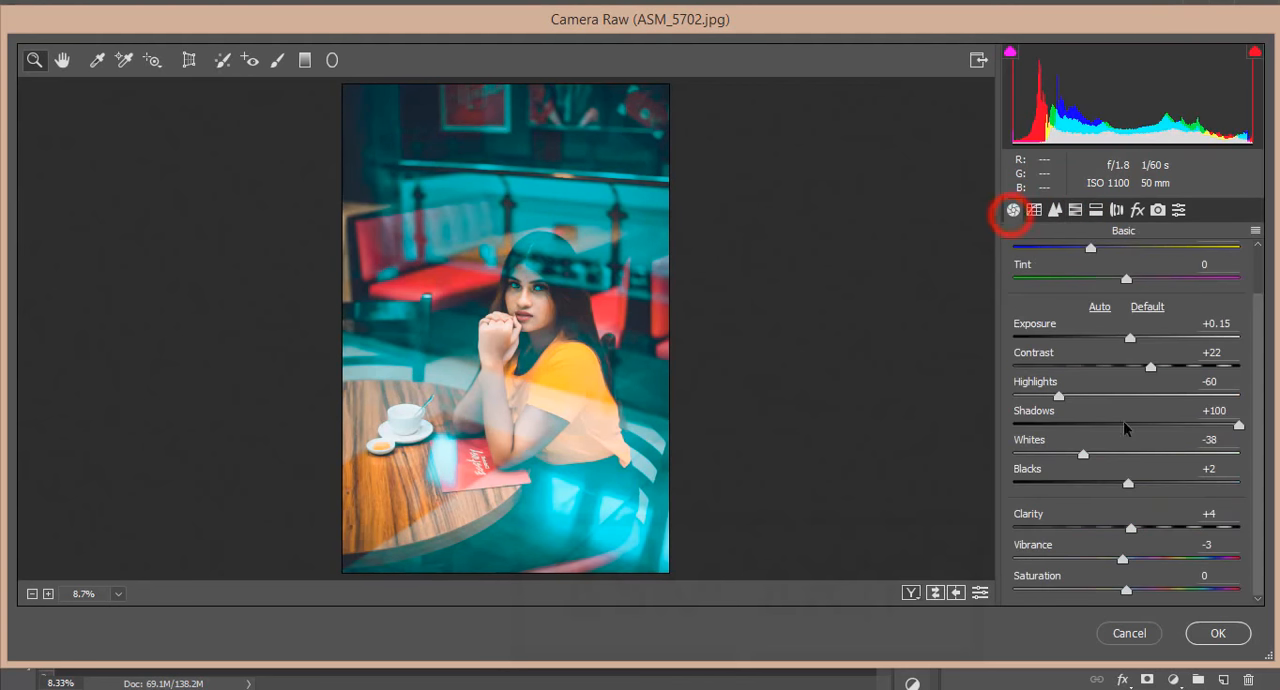
{"action": "mouse_move", "coordinate": [1100, 558]}
{"action": "left_mouse_down"}
{"action": "mouse_move", "coordinate": [1086, 562]}
{"action": "mouse_move", "coordinate": [1107, 562]}
{"action": "left_mouse_up"}
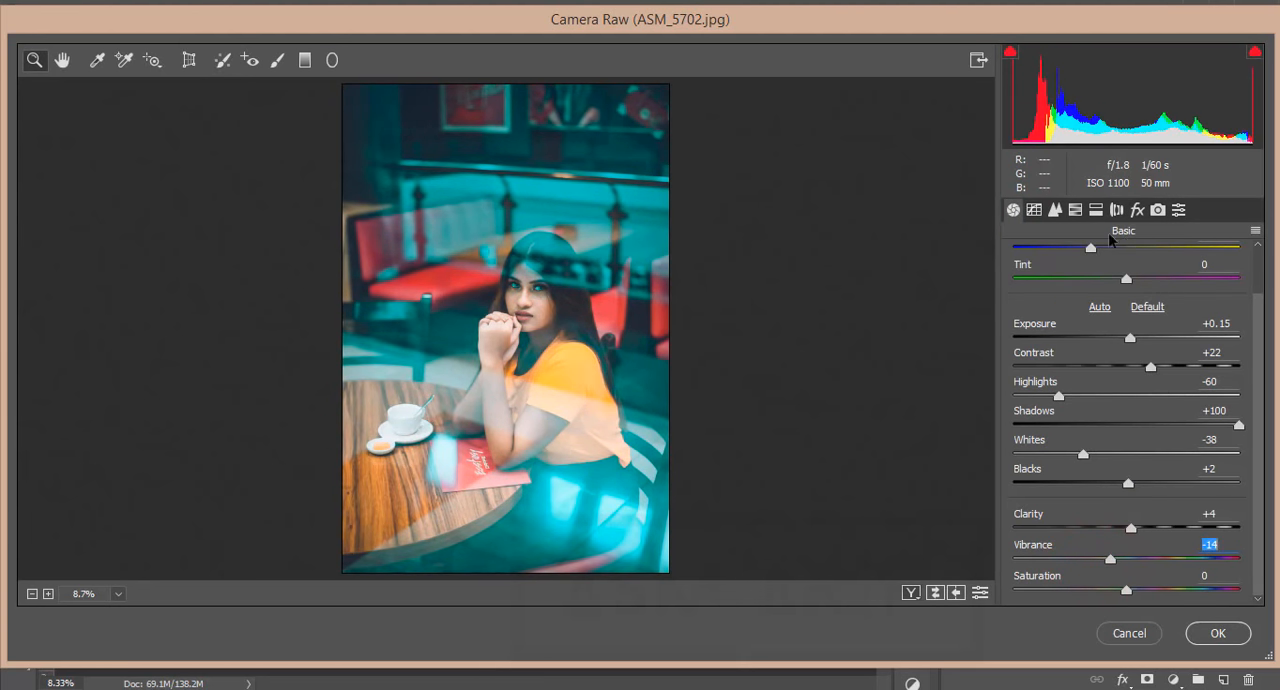
Set the HSL luminance of the blues to -12 and apply the Camera Raw filter to ASM_5702.jpg
{"action": "left_click", "coordinate": [1074, 210]}
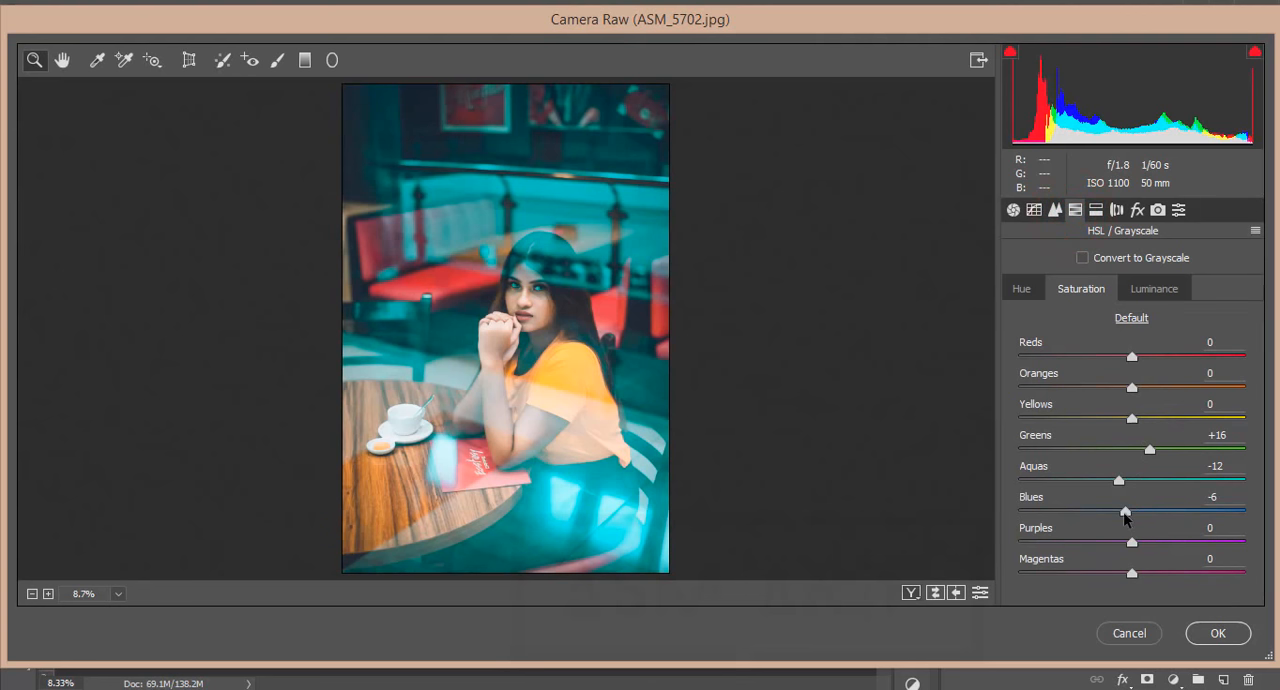
{"action": "left_click", "coordinate": [1156, 288]}
{"action": "left_click", "coordinate": [1112, 510]}
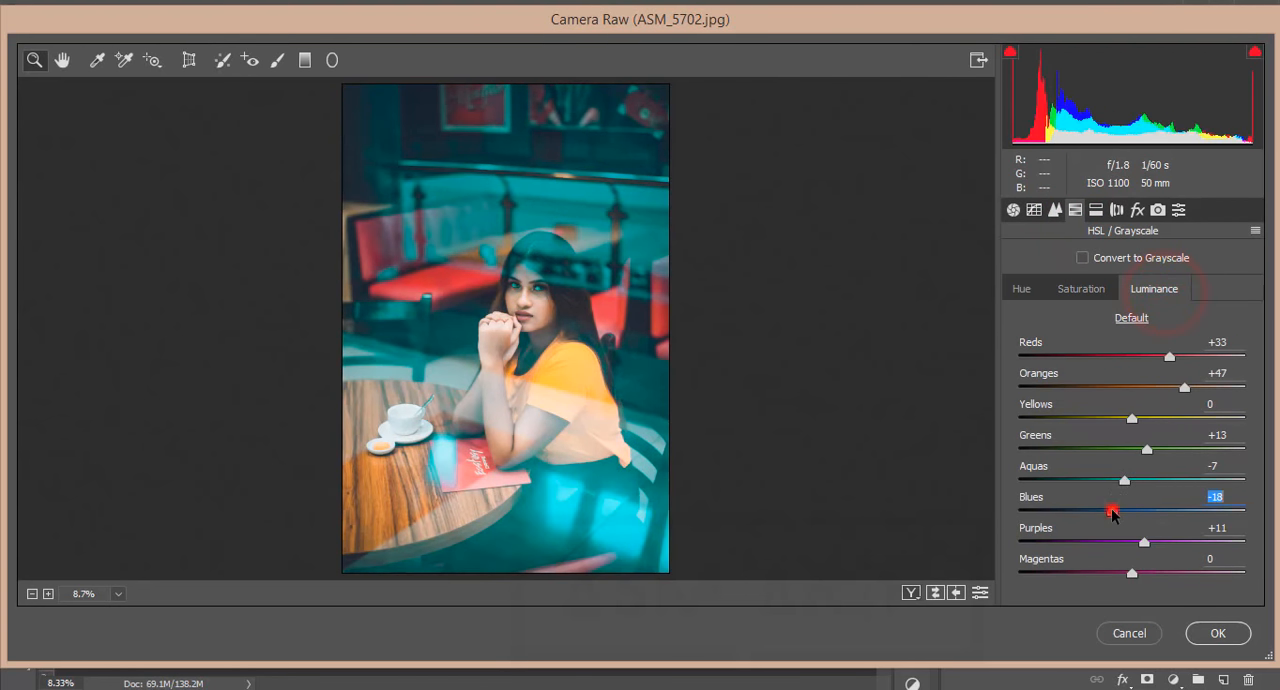
{"action": "left_click_drag", "start_coordinate": [1112, 512], "coordinate": [1118, 510]}
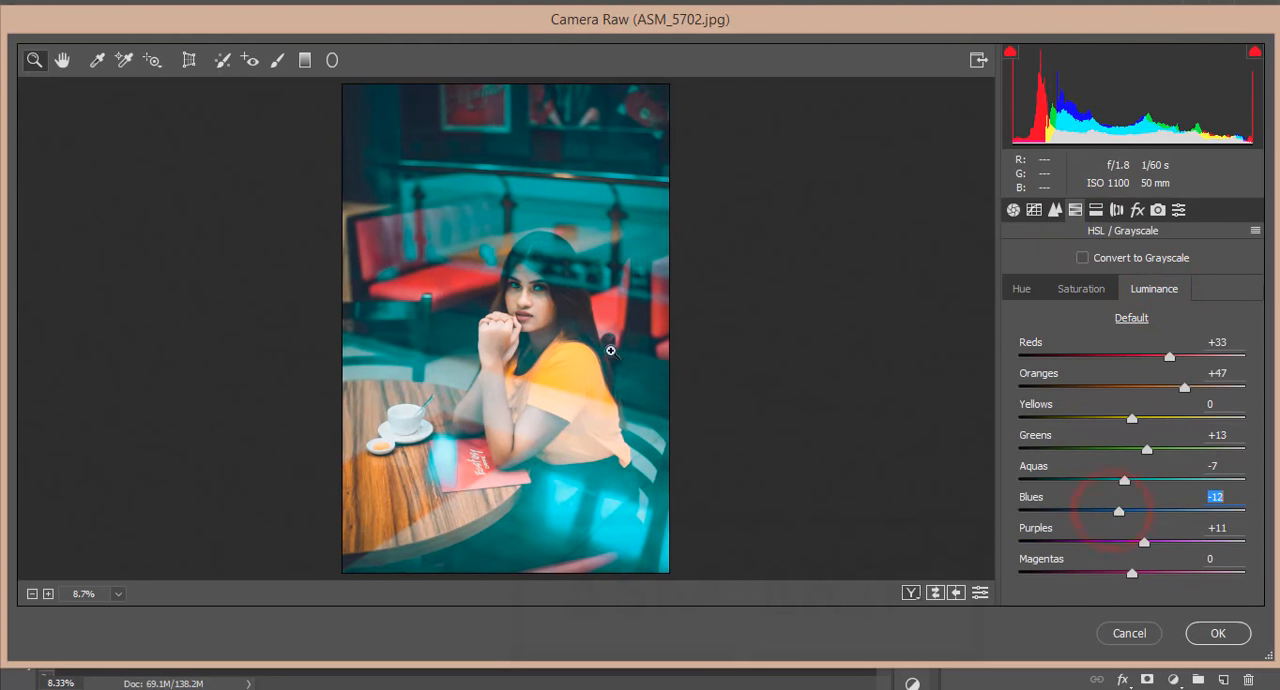
{"action": "left_click", "coordinate": [1236, 636]}
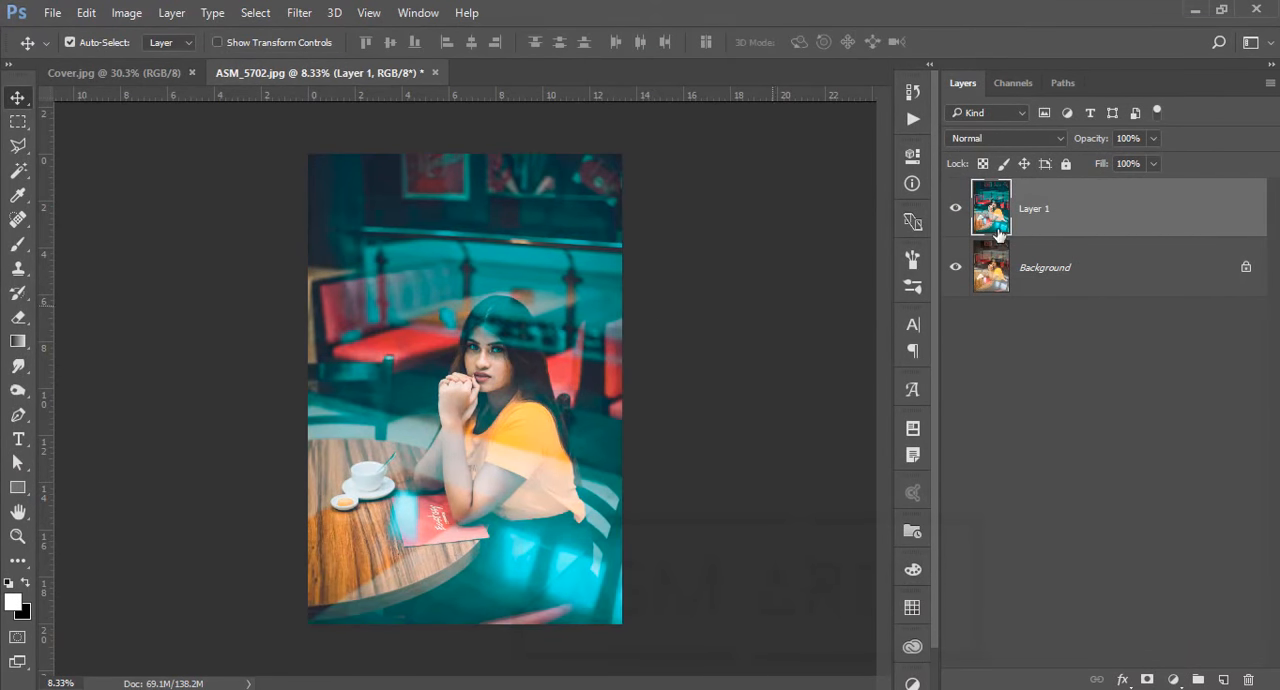
Apply Color Efex Pro 4's Cross Processing filter with method B02 to the duplicated layer of ASM_5702.jpg
{"action": "left_click", "coordinate": [299, 13]}
{"action": "mouse_move", "coordinate": [333, 424]}
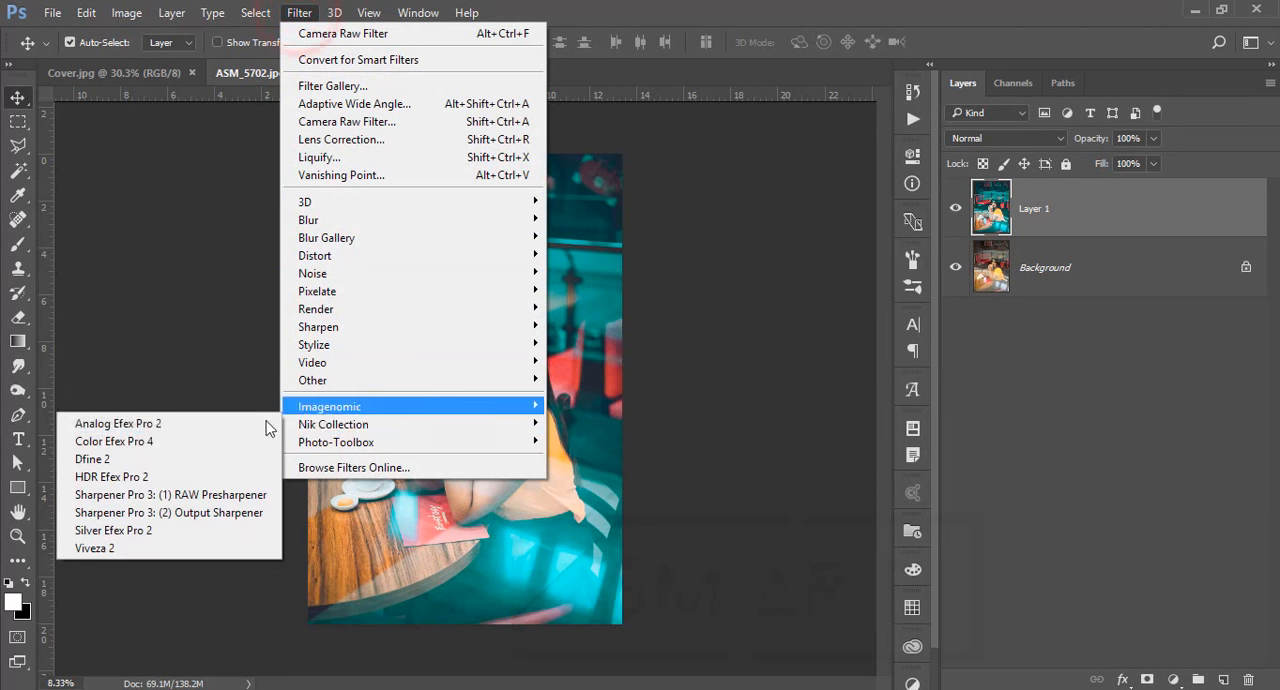
{"action": "left_click", "coordinate": [208, 440]}
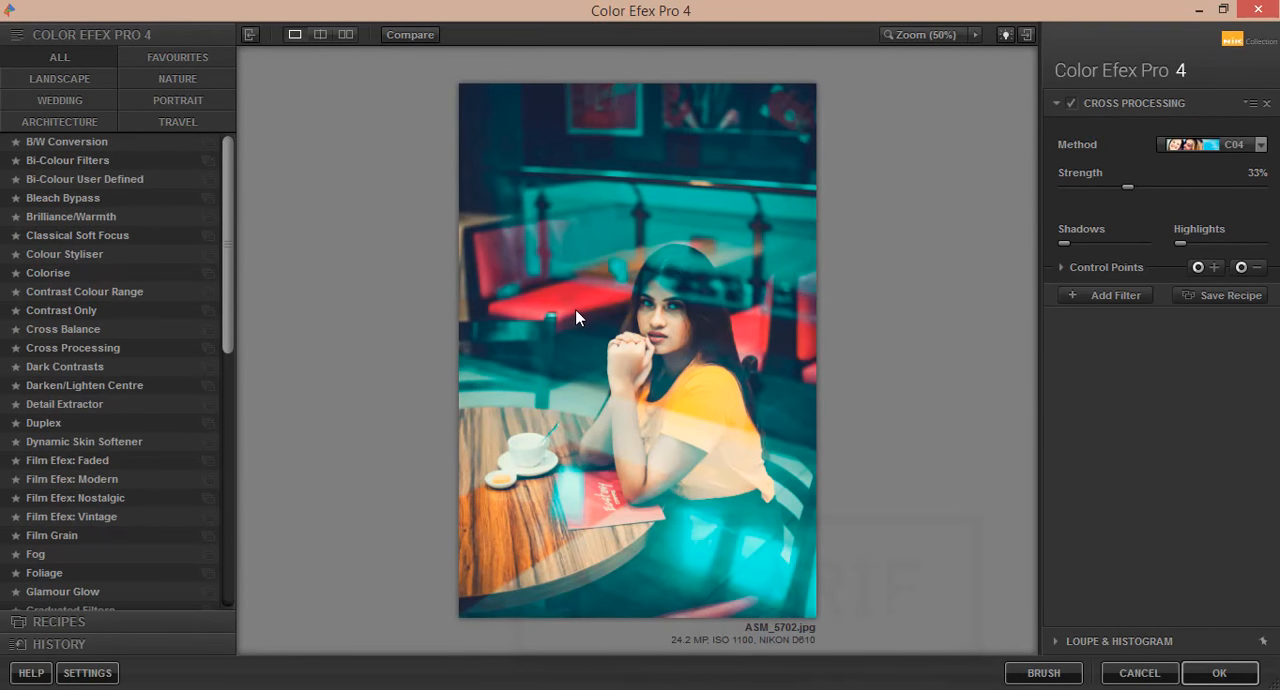
{"action": "left_click", "coordinate": [66, 347]}
{"action": "left_click", "coordinate": [1229, 144]}
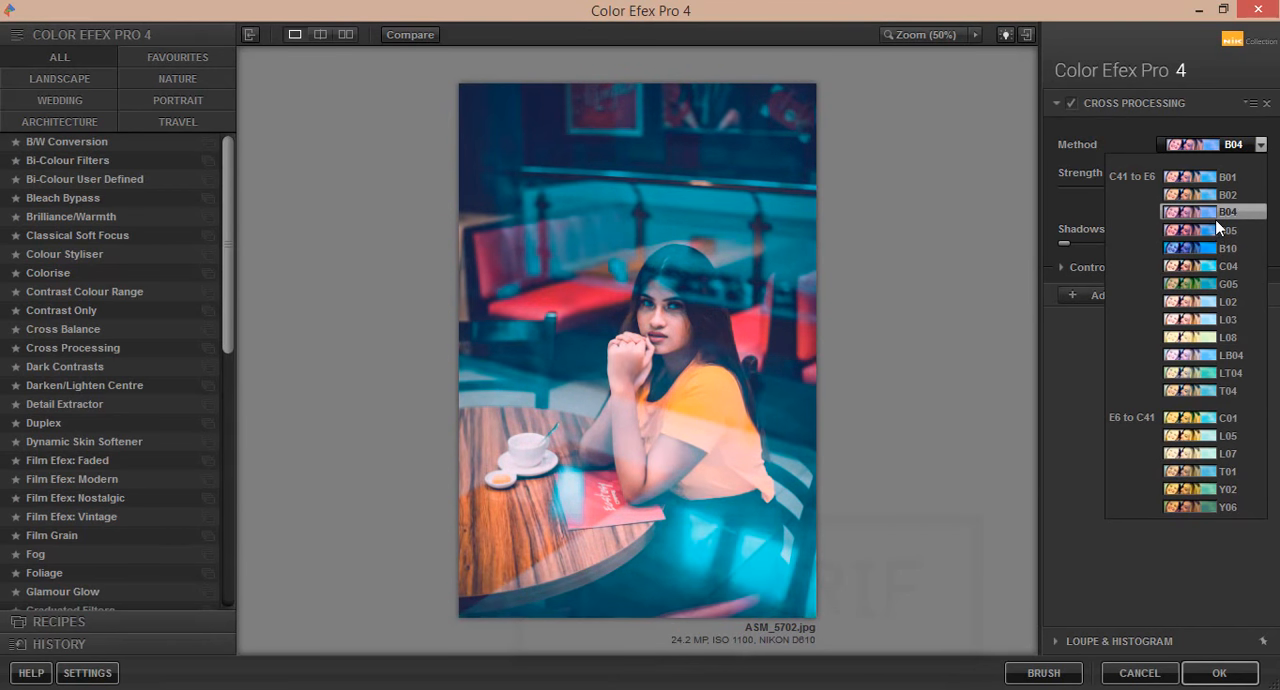
{"action": "left_click", "coordinate": [1220, 197]}
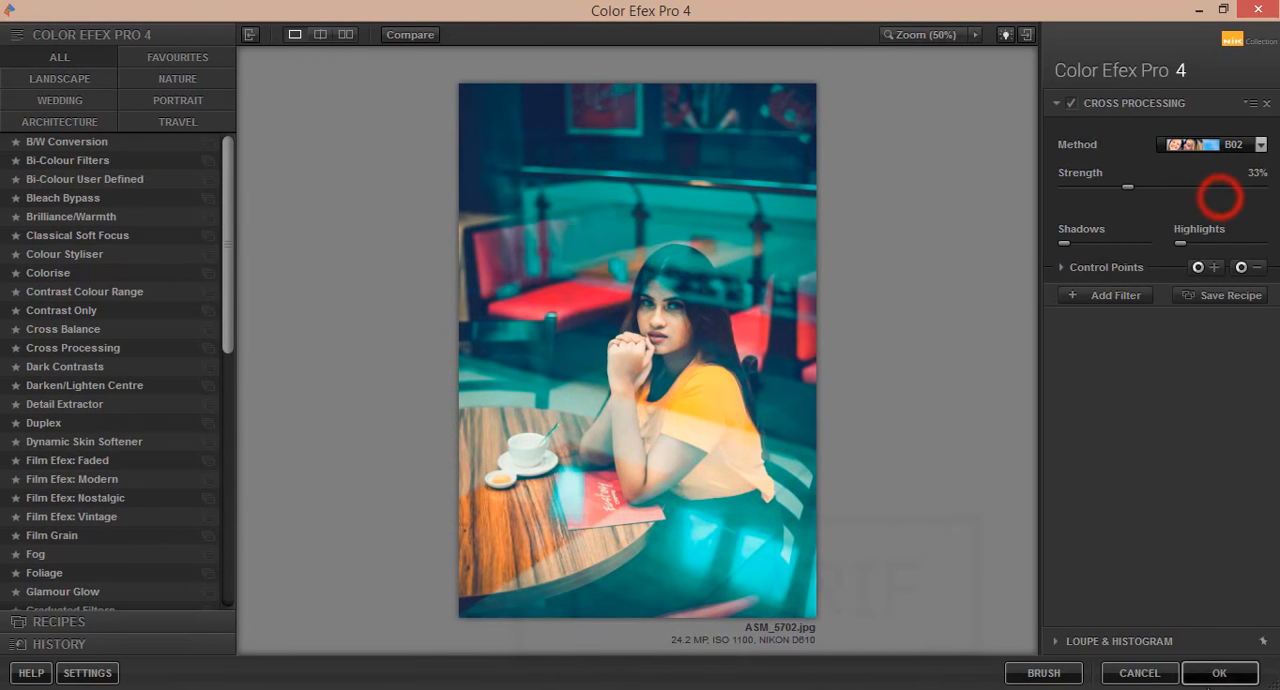
{"action": "left_click", "coordinate": [1228, 674]}
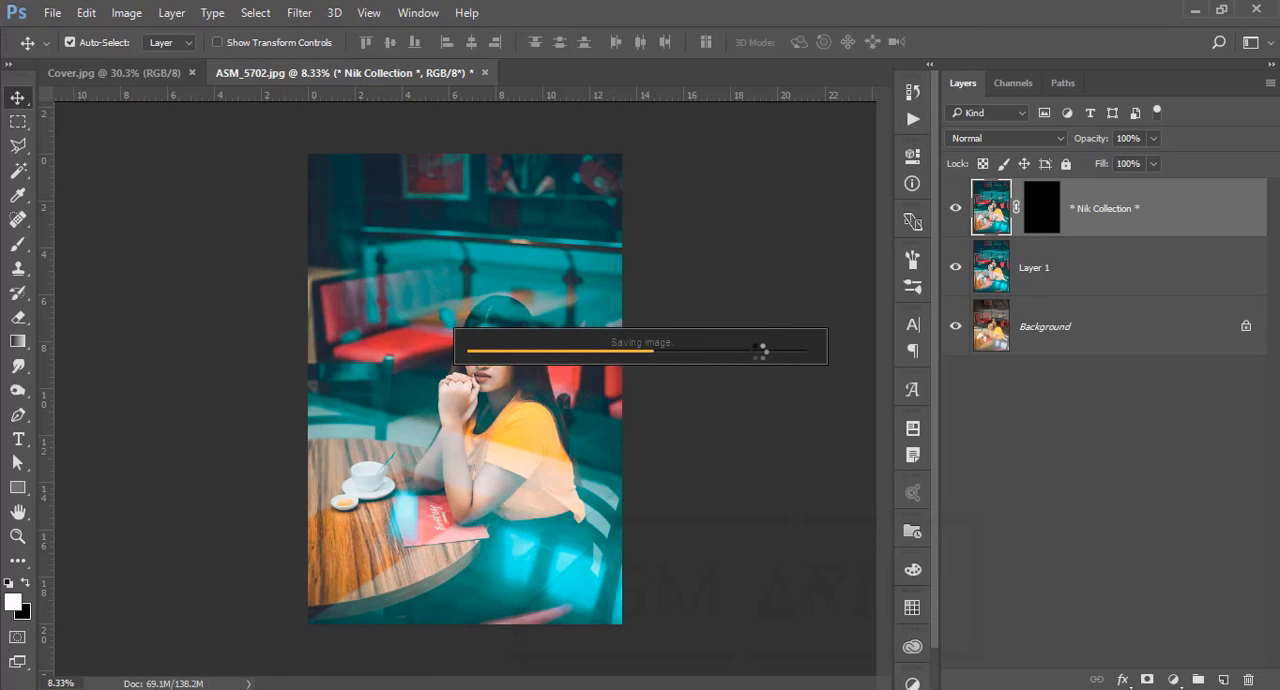
Compare the edit with the original Background layer and close ASM_5702.jpg without saving
{"action": "left_click", "coordinate": [956, 326], "text": "alt"}
{"action": "left_click", "coordinate": [956, 326], "text": "alt"}
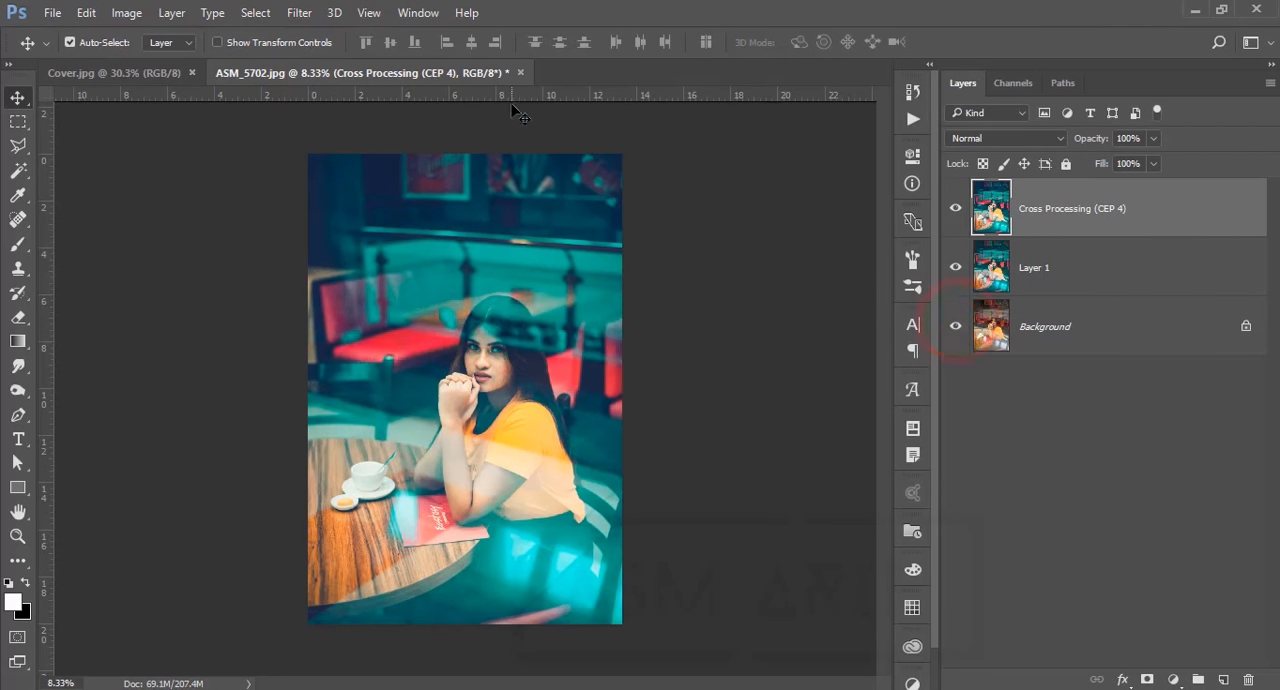
{"action": "left_click", "coordinate": [523, 73]}
{"action": "left_click", "coordinate": [648, 283]}
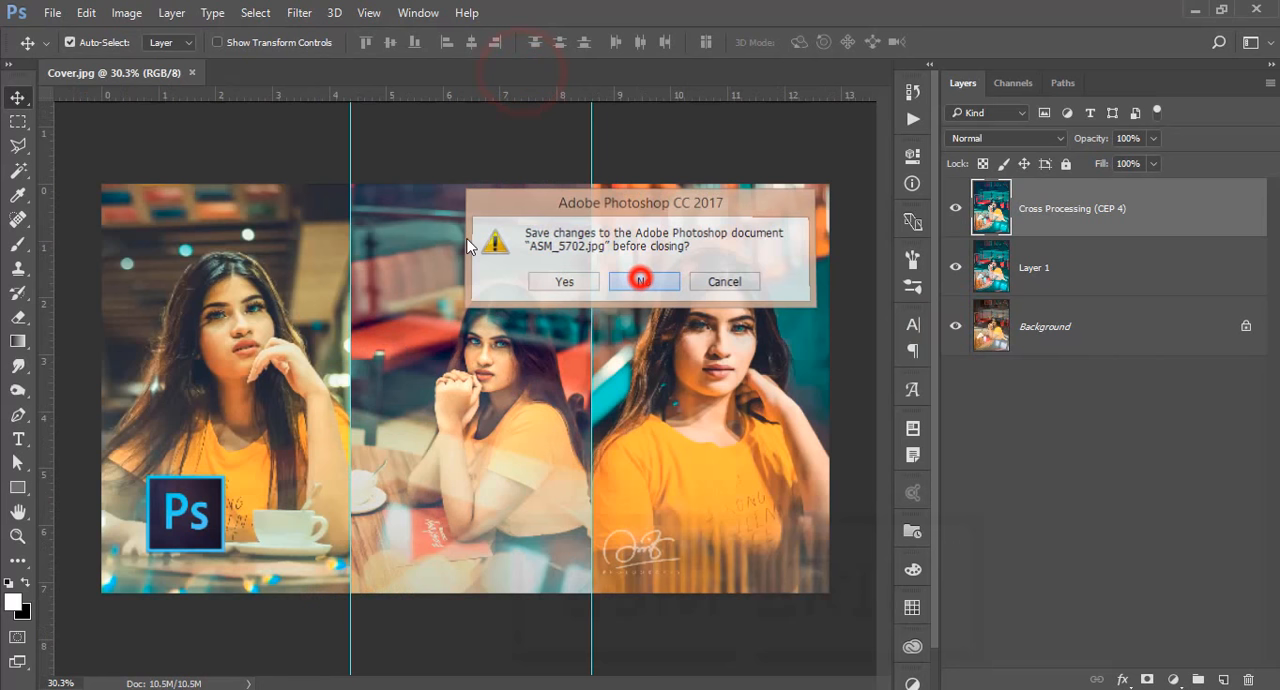
Open ASM_5759.jpg and duplicate its Background layer
{"action": "left_click", "coordinate": [48, 13]}
{"action": "left_click", "coordinate": [63, 51]}
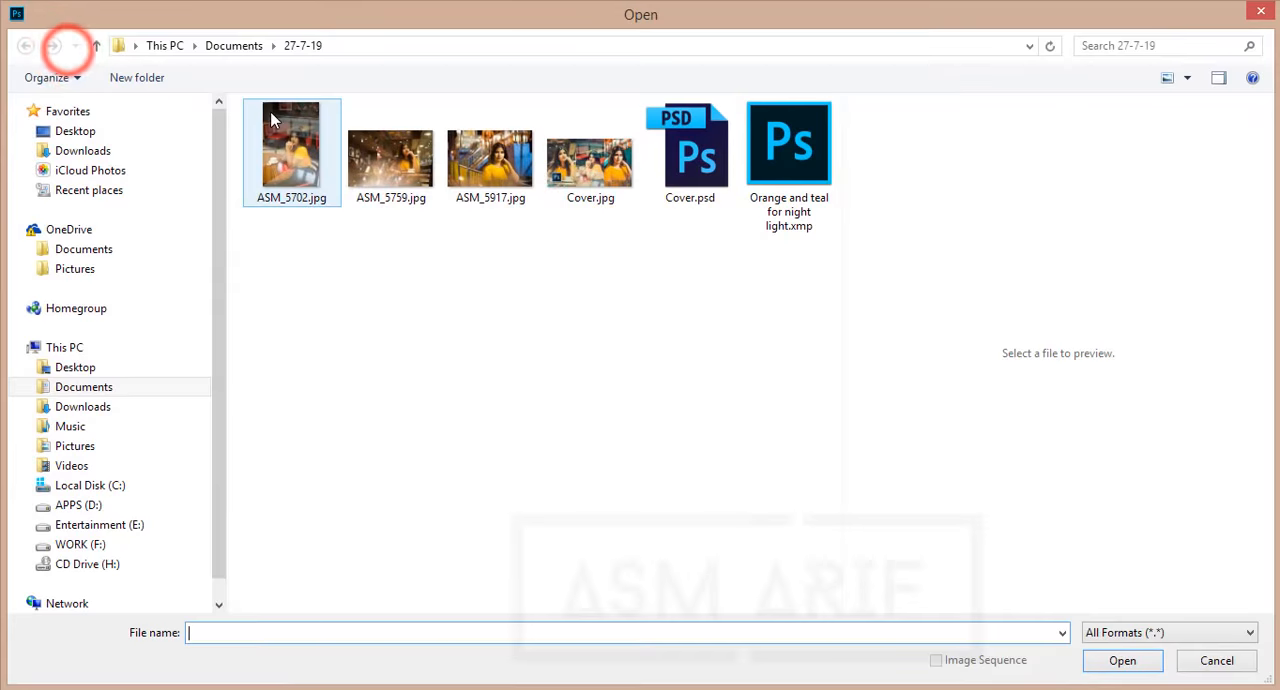
{"action": "left_click", "coordinate": [390, 160]}
{"action": "double_click", "coordinate": [391, 163]}
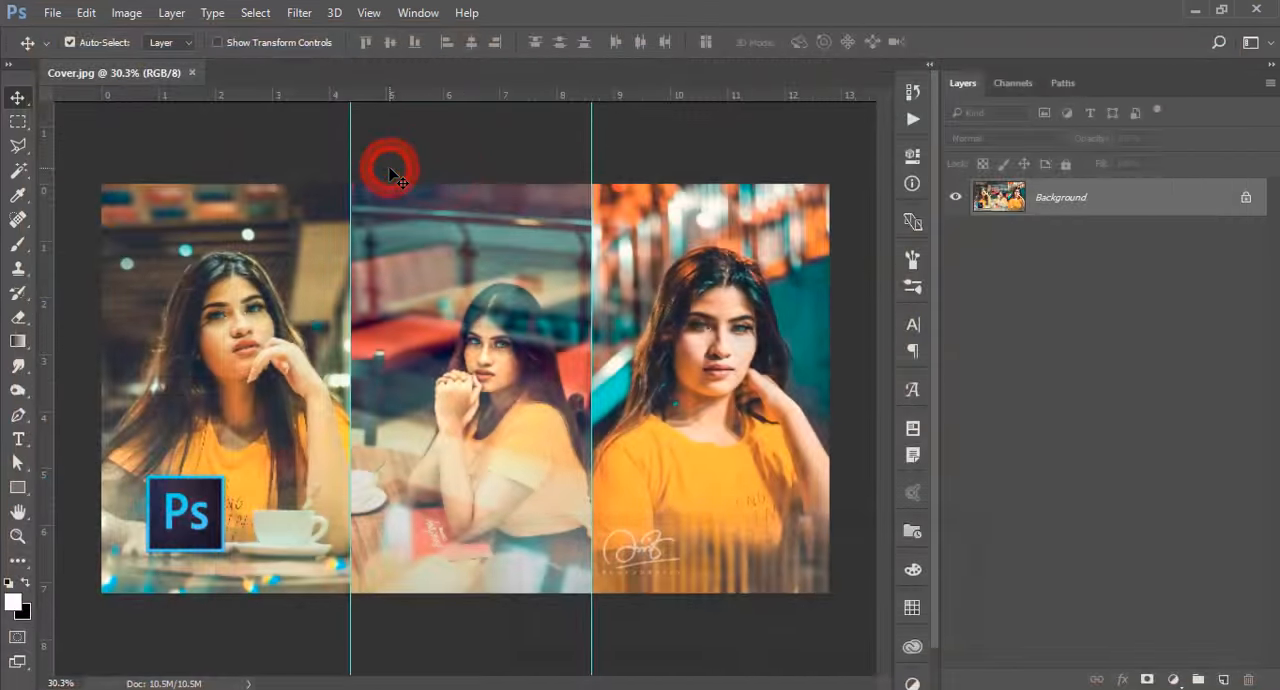
{"action": "key", "text": "ctrl+j"}
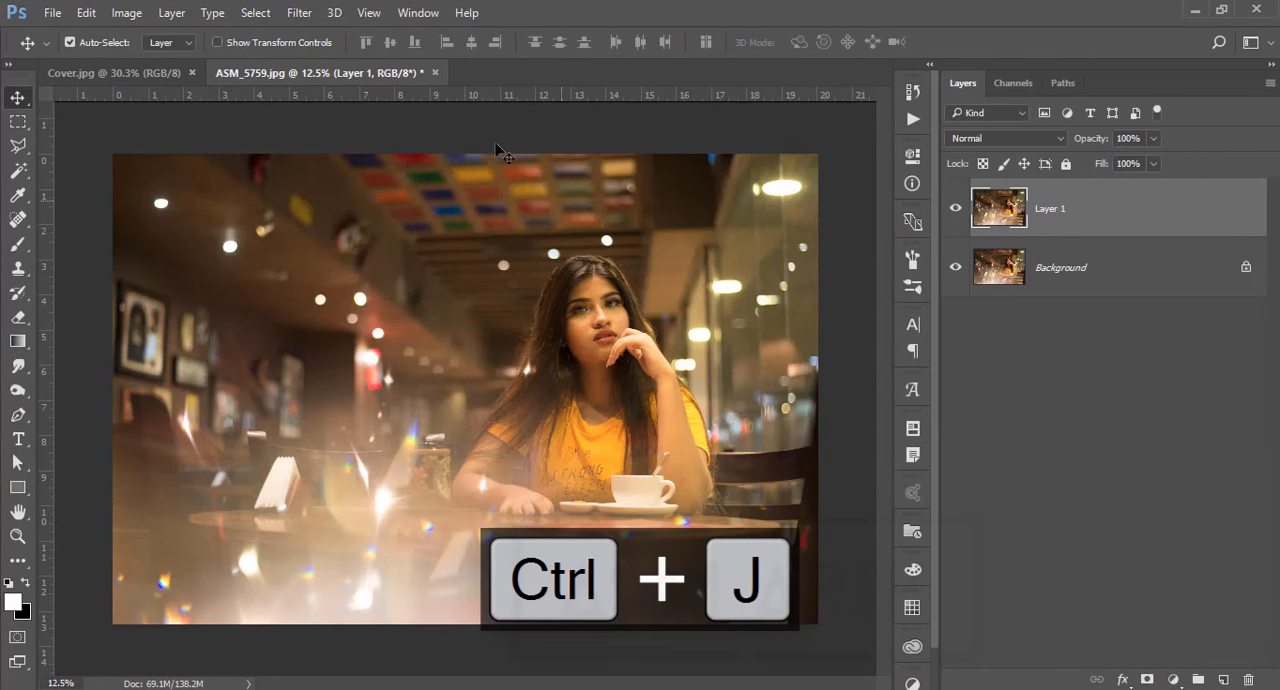
Apply the Camera Raw filter with the settings file "Orange and teal for night light.xmp" to the duplicated layer of ASM_5759.jpg
{"action": "left_click", "coordinate": [299, 12]}
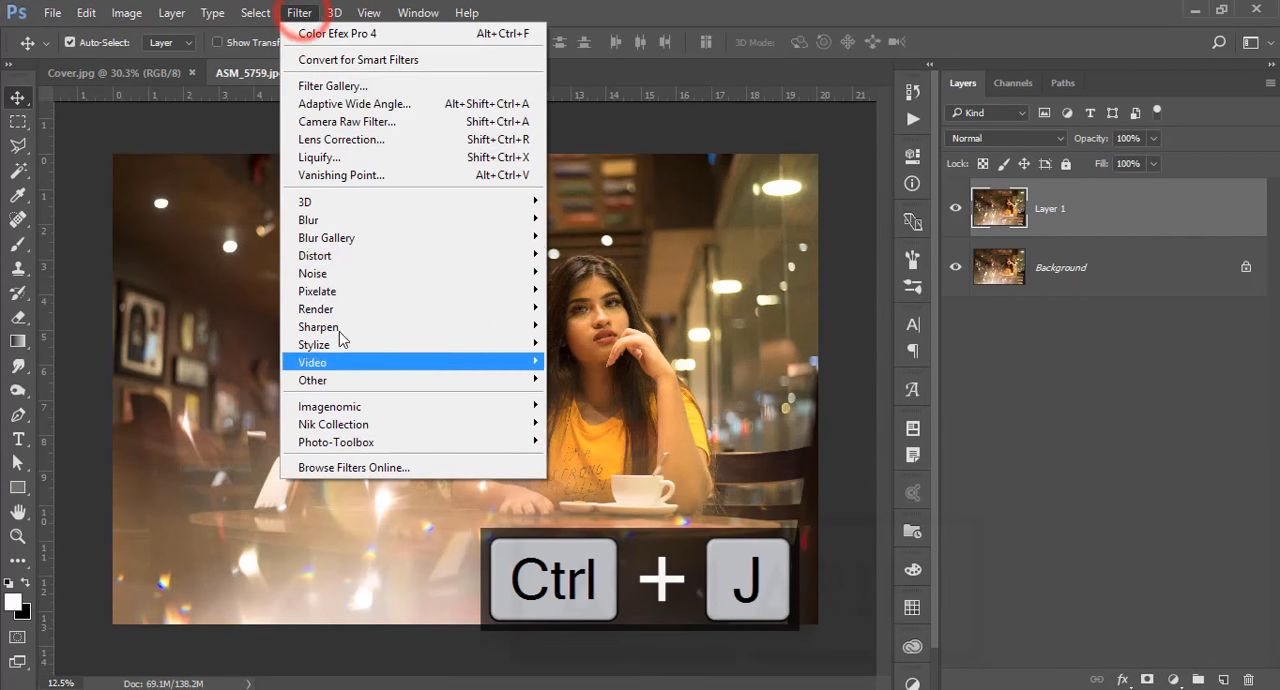
{"action": "left_click", "coordinate": [308, 121]}
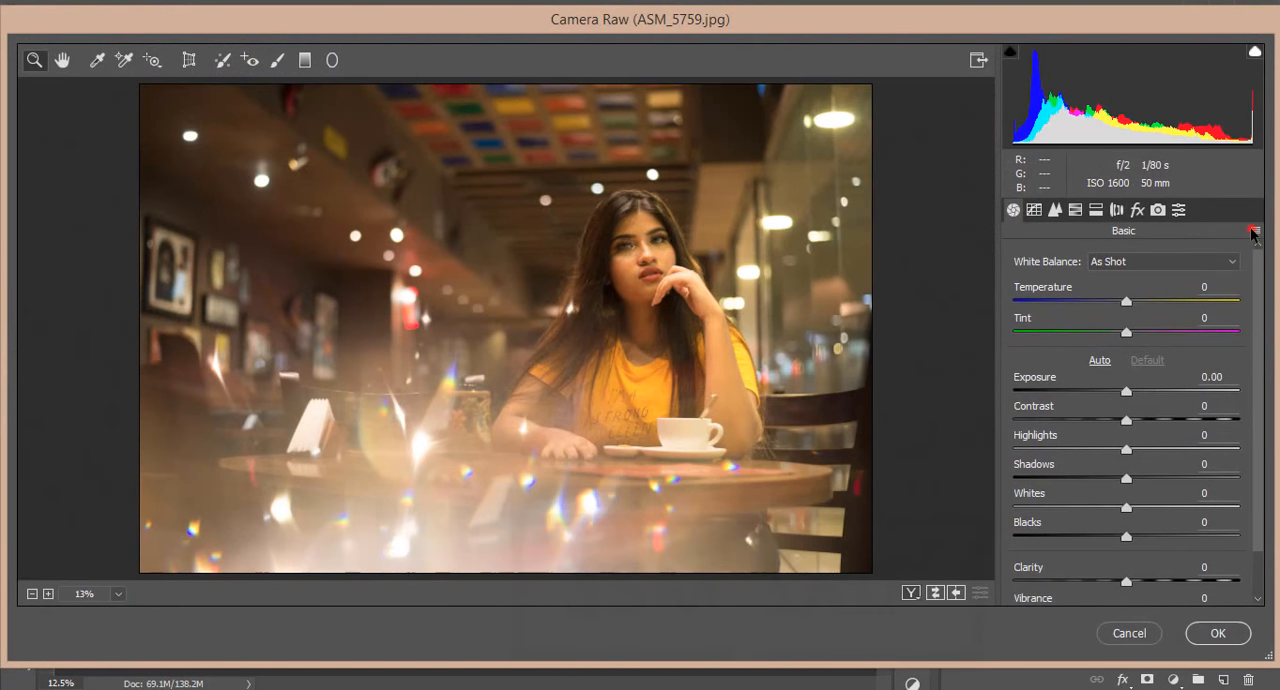
{"action": "left_click", "coordinate": [1255, 231]}
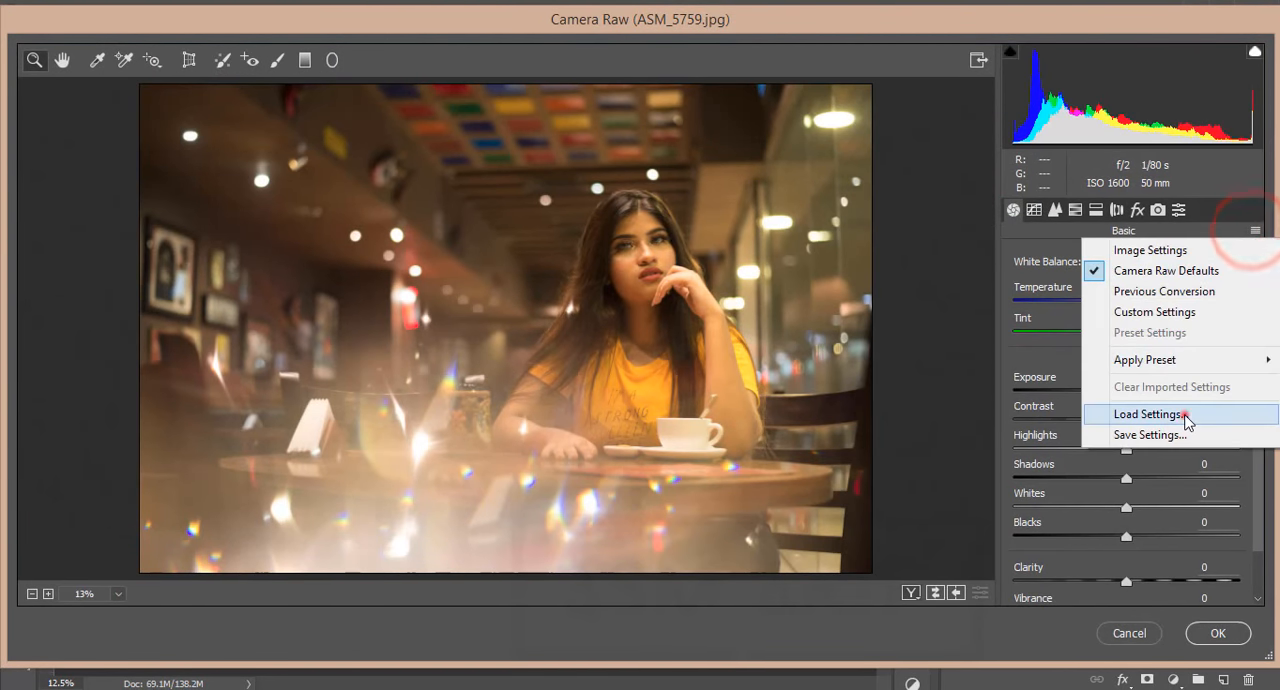
{"action": "left_click", "coordinate": [1186, 414]}
{"action": "double_click", "coordinate": [300, 170]}
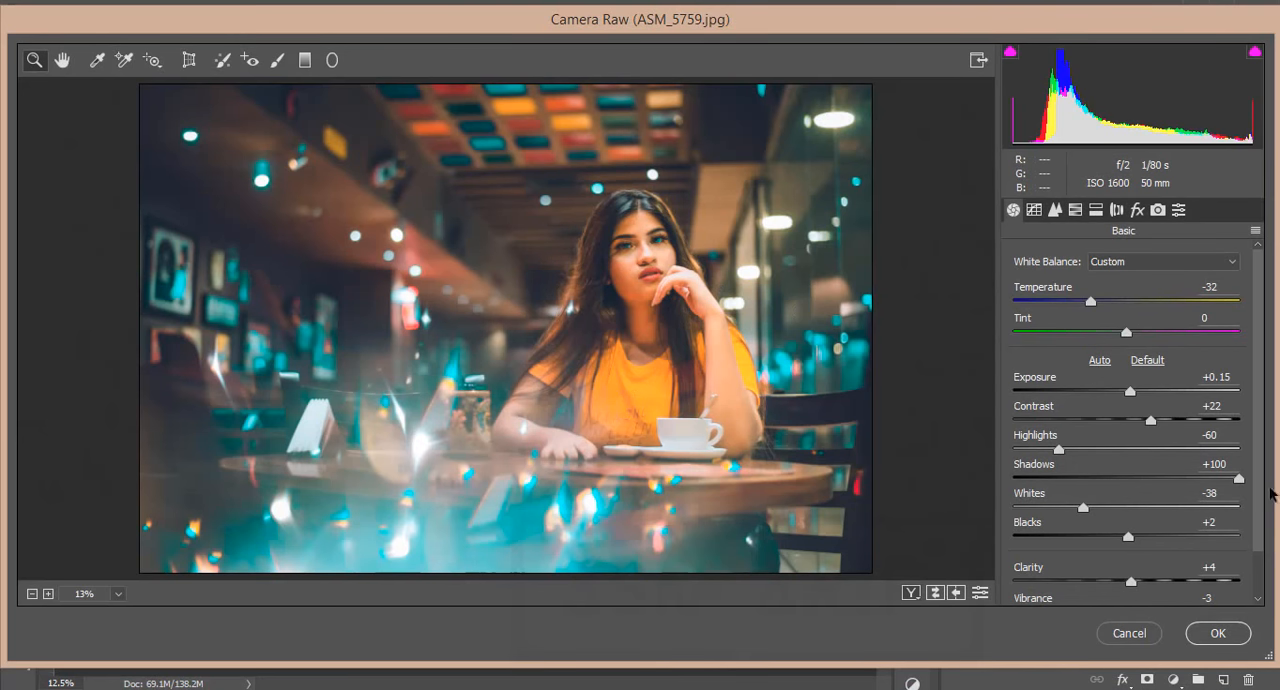
{"action": "scroll", "coordinate": [1253, 522], "scroll_direction": "down", "scroll_amount": 1}
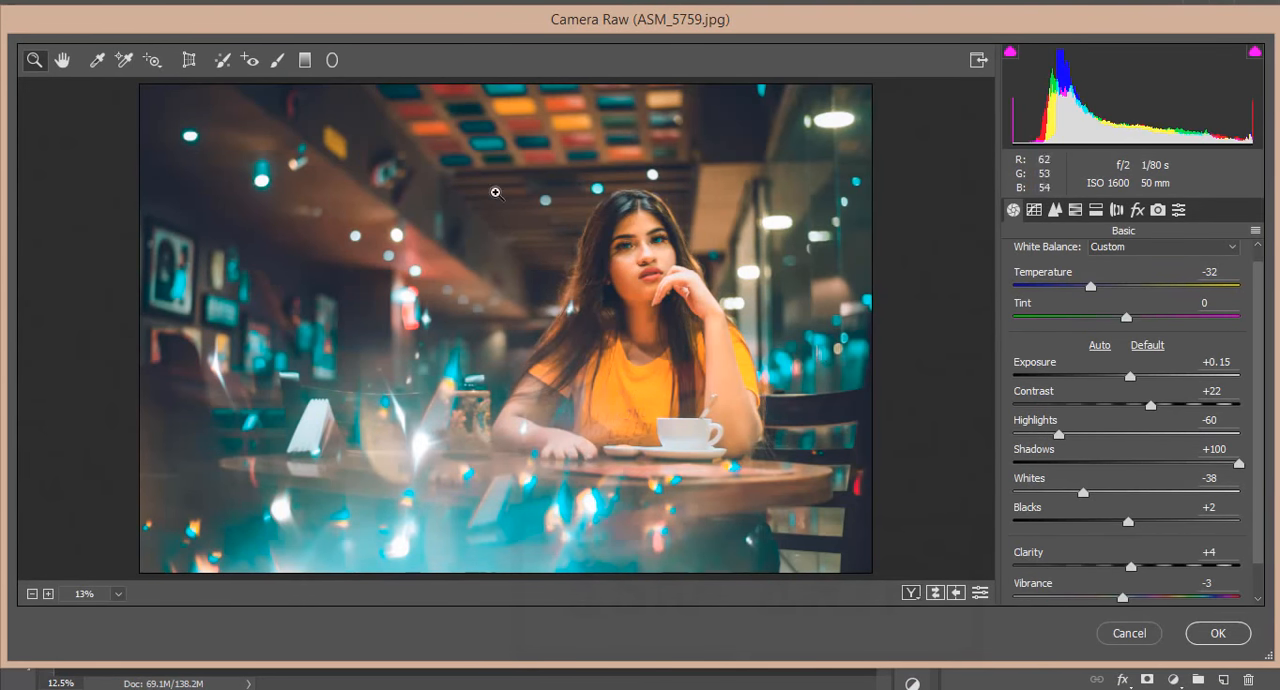
{"action": "left_click", "coordinate": [1216, 634]}
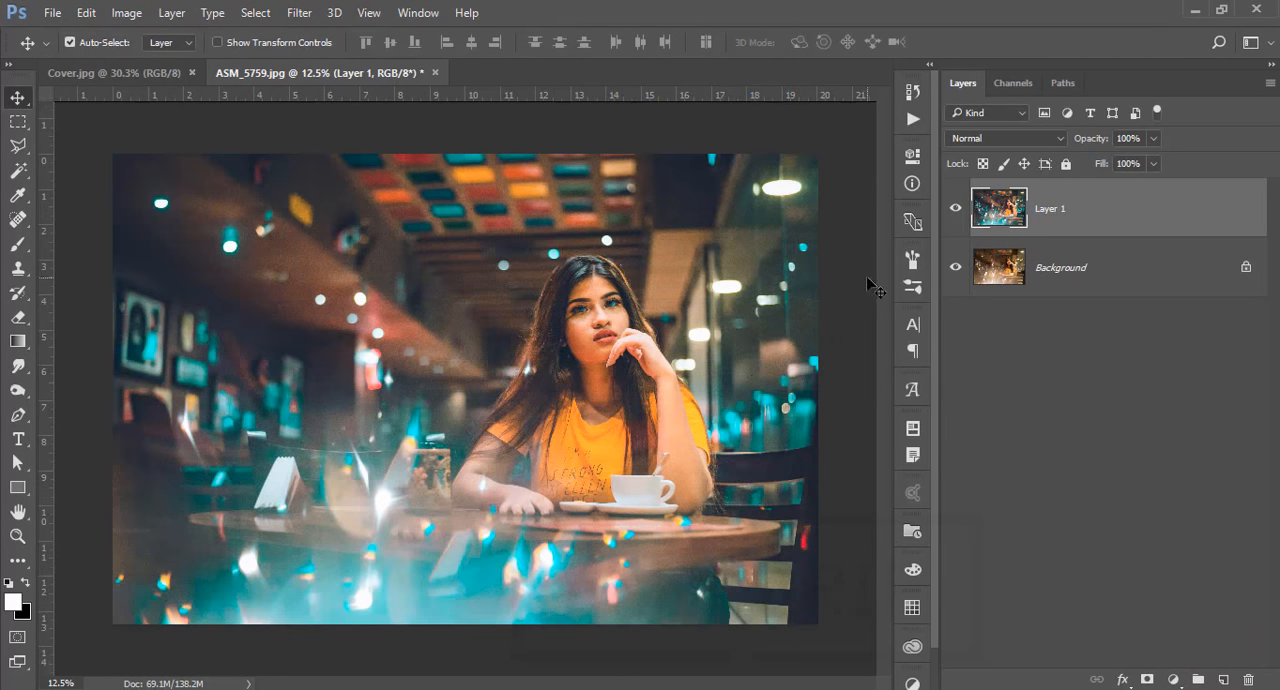
Apply Color Efex Pro 4's Cross Processing filter with method C04 and strength 19% to ASM_5759.jpg
{"action": "scroll", "coordinate": [687, 312], "scroll_direction": "up", "scroll_amount": 5}
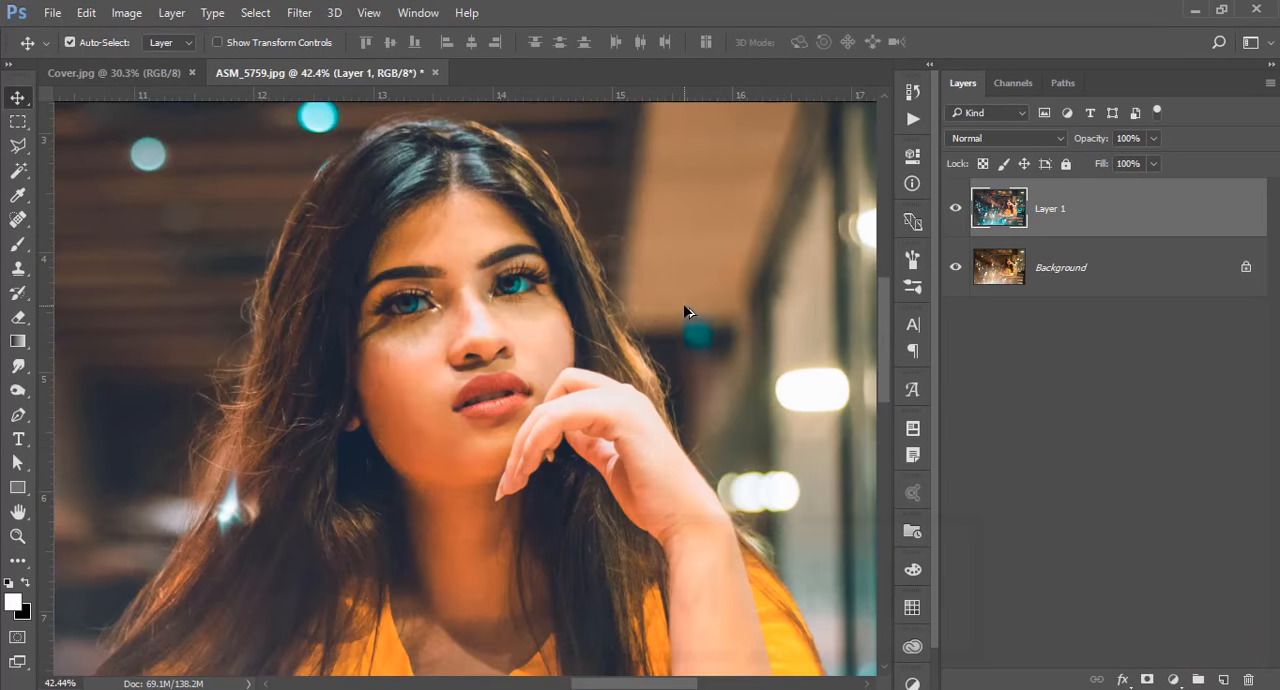
{"action": "scroll", "coordinate": [687, 312], "scroll_direction": "down", "scroll_amount": 5}
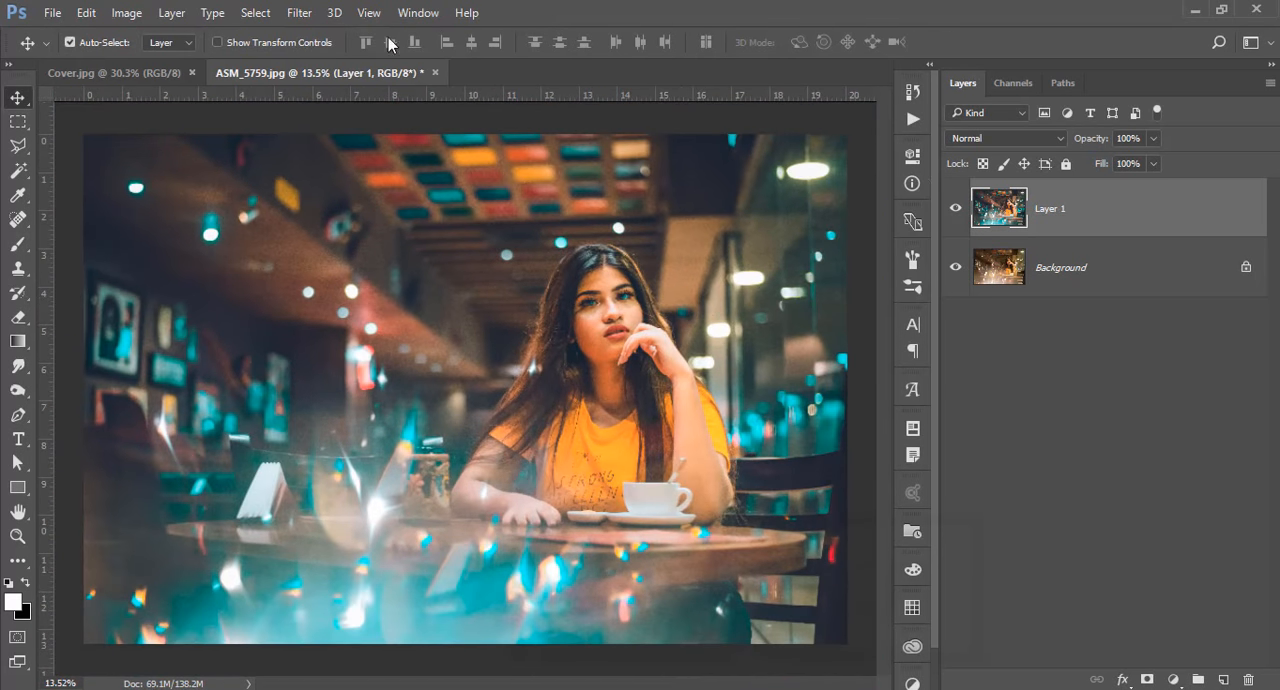
{"action": "left_click", "coordinate": [300, 13]}
{"action": "mouse_move", "coordinate": [371, 423]}
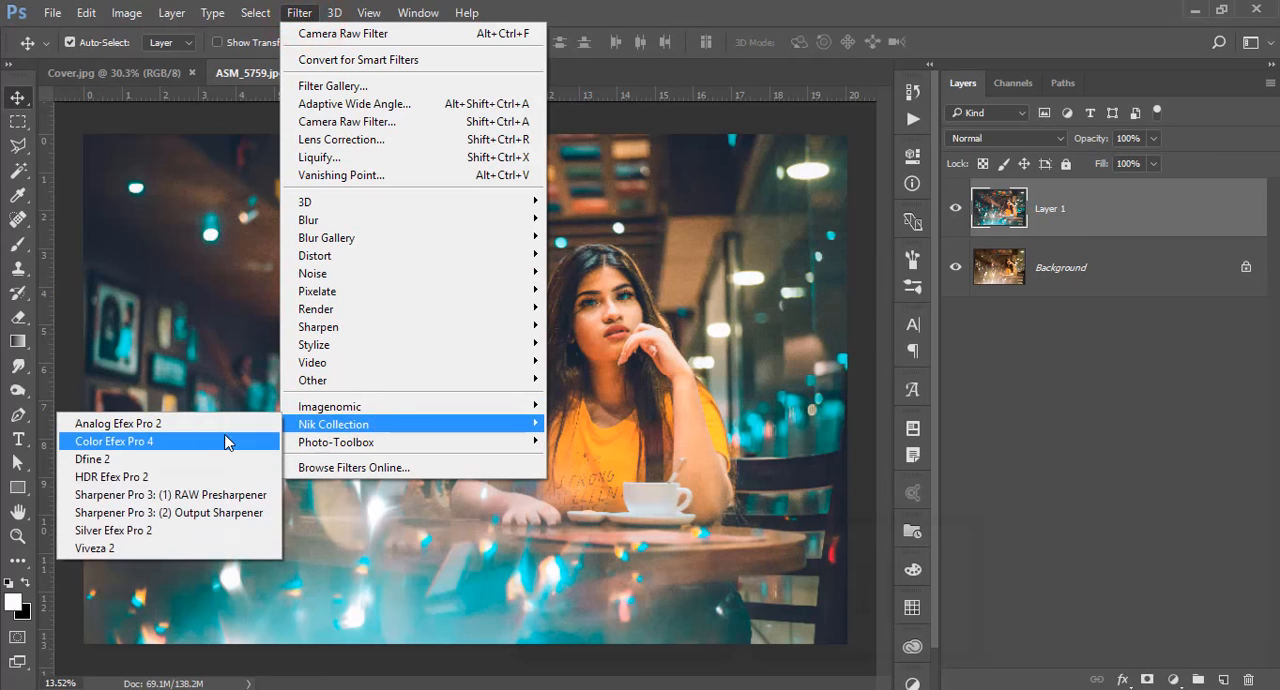
{"action": "left_click", "coordinate": [229, 437]}
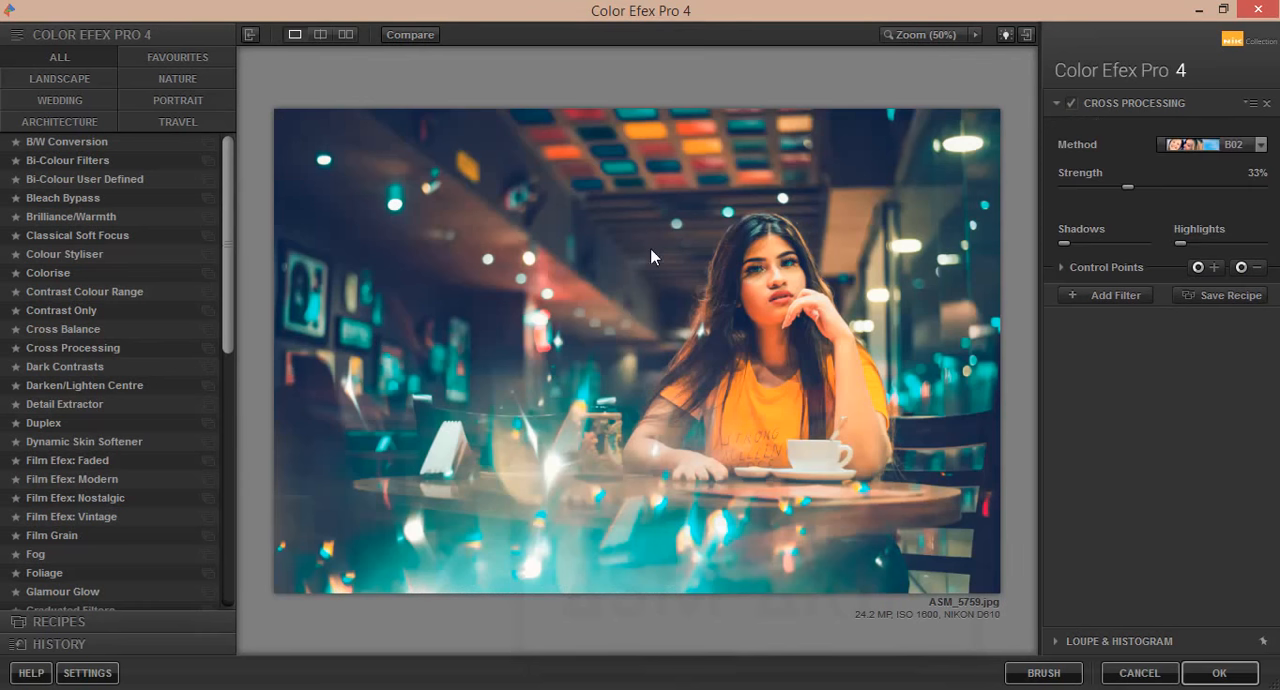
{"action": "left_click", "coordinate": [1260, 144]}
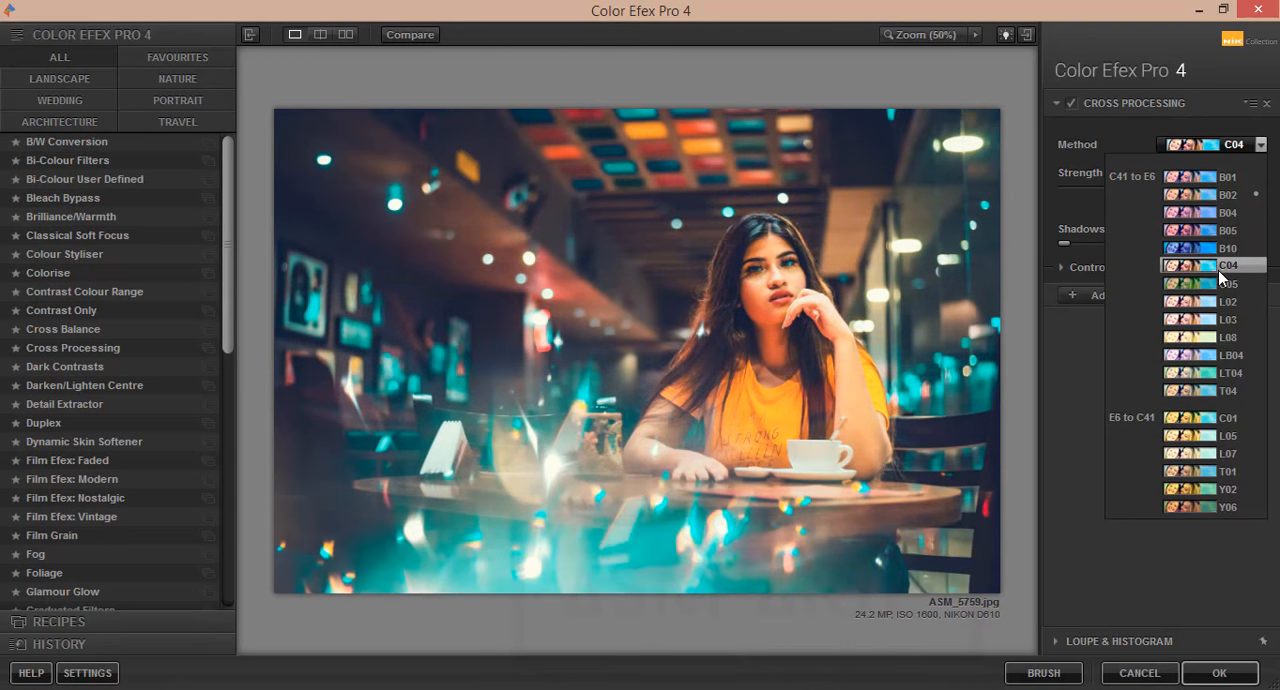
{"action": "left_click", "coordinate": [1221, 268]}
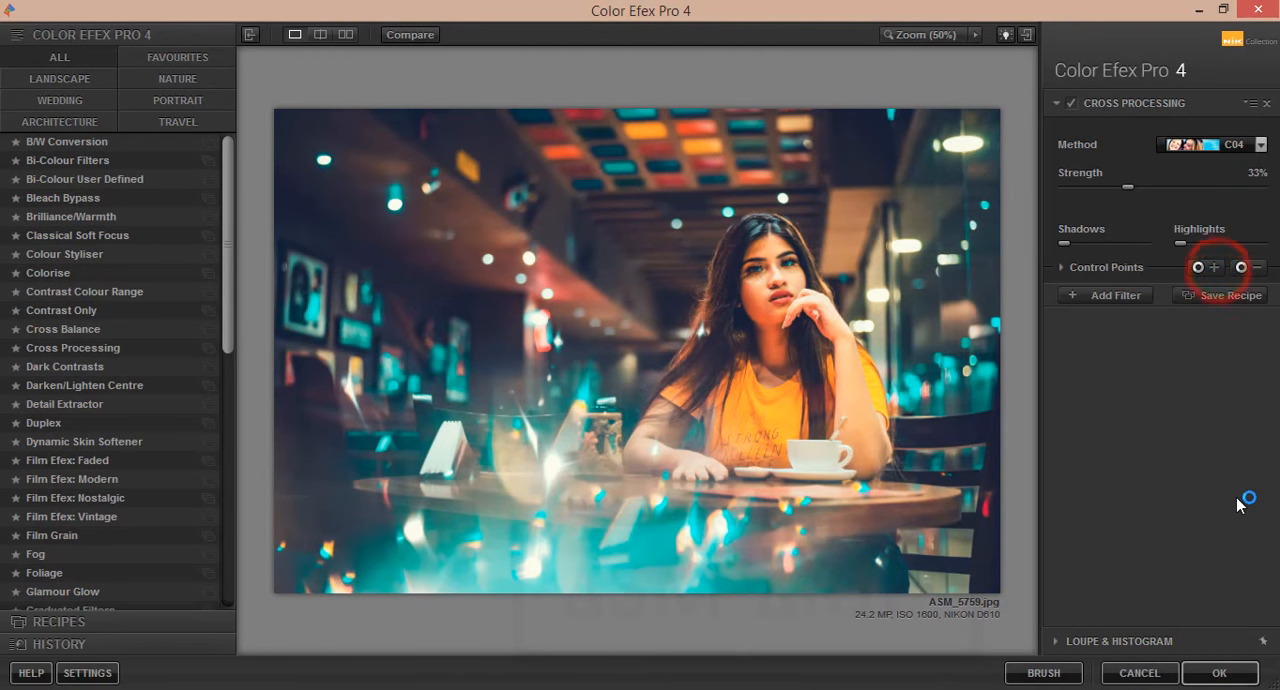
{"action": "left_click", "coordinate": [1094, 190]}
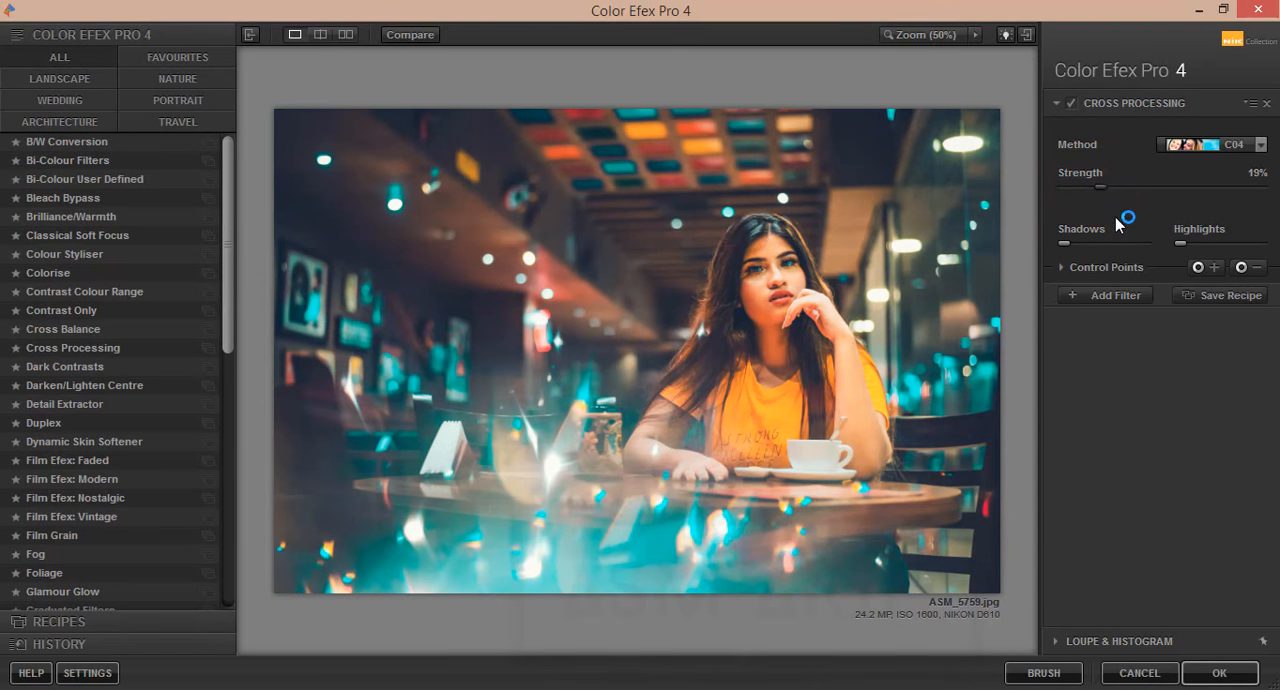
{"action": "left_click", "coordinate": [1238, 672]}
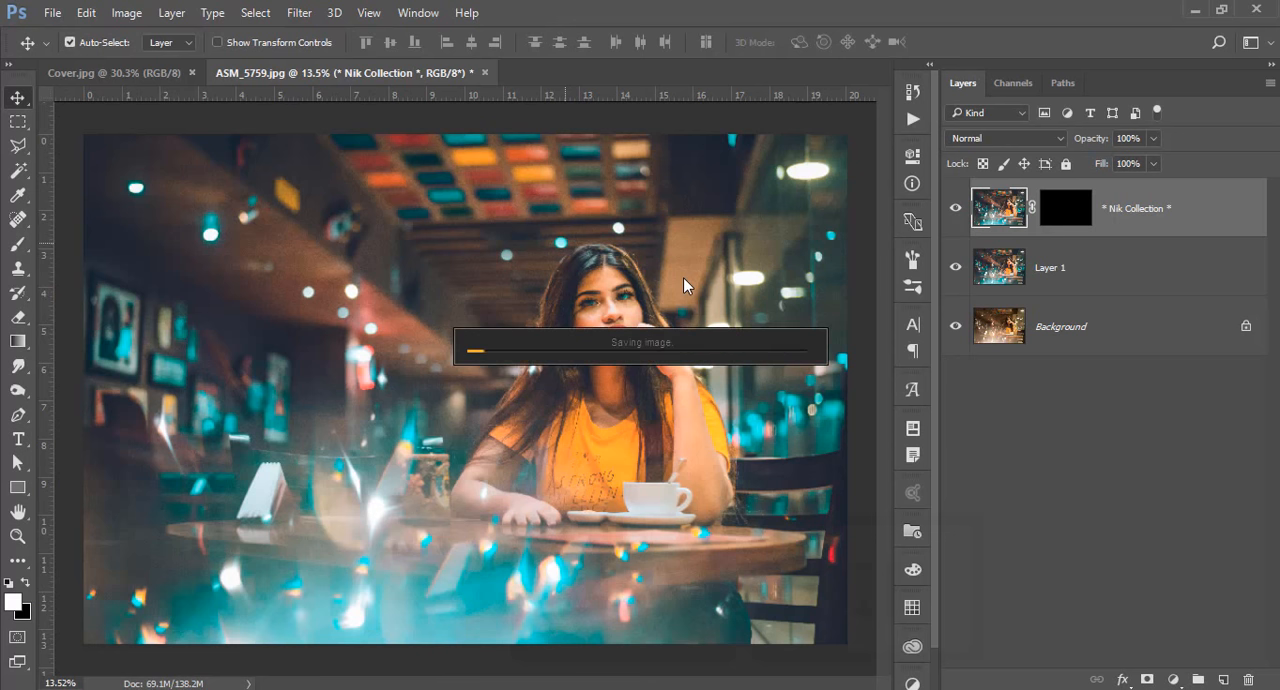
Compare the edited ASM_5759.jpg with its original Background layer and examine the face up close
{"action": "left_click", "coordinate": [954, 327], "text": "alt"}
{"action": "left_click", "coordinate": [954, 327], "text": "alt"}
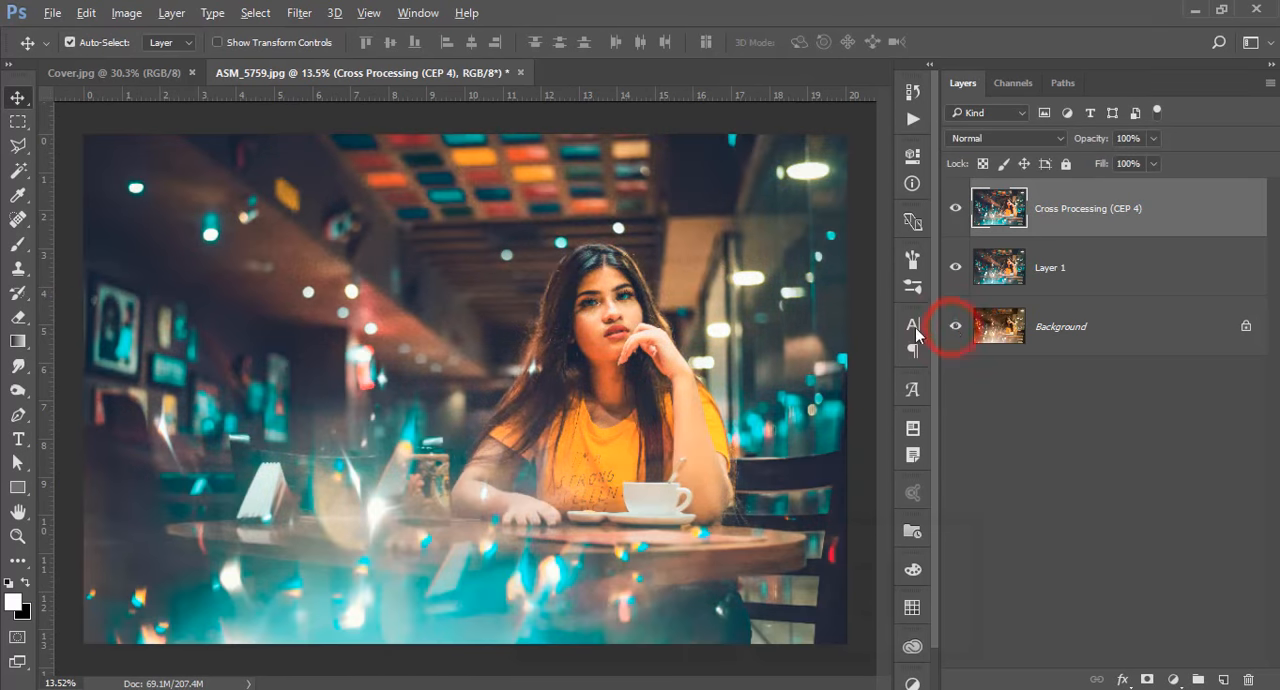
{"action": "scroll", "coordinate": [718, 385], "scroll_direction": "up", "scroll_amount": 5}
{"action": "scroll", "coordinate": [548, 304], "scroll_direction": "up", "scroll_amount": 5}
{"action": "scroll", "coordinate": [548, 304], "scroll_direction": "down", "scroll_amount": 15}
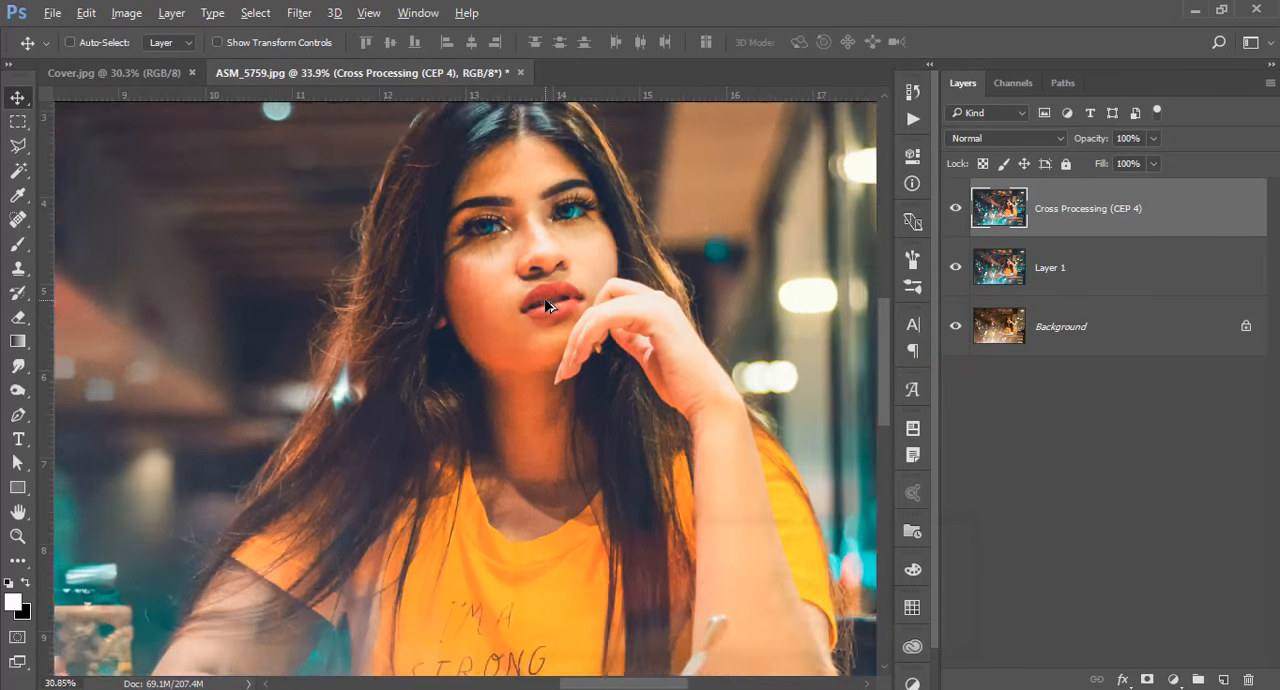
{"action": "scroll", "coordinate": [753, 370], "scroll_direction": "up", "scroll_amount": 9}
{"action": "scroll", "coordinate": [753, 370], "scroll_direction": "up", "scroll_amount": 2}
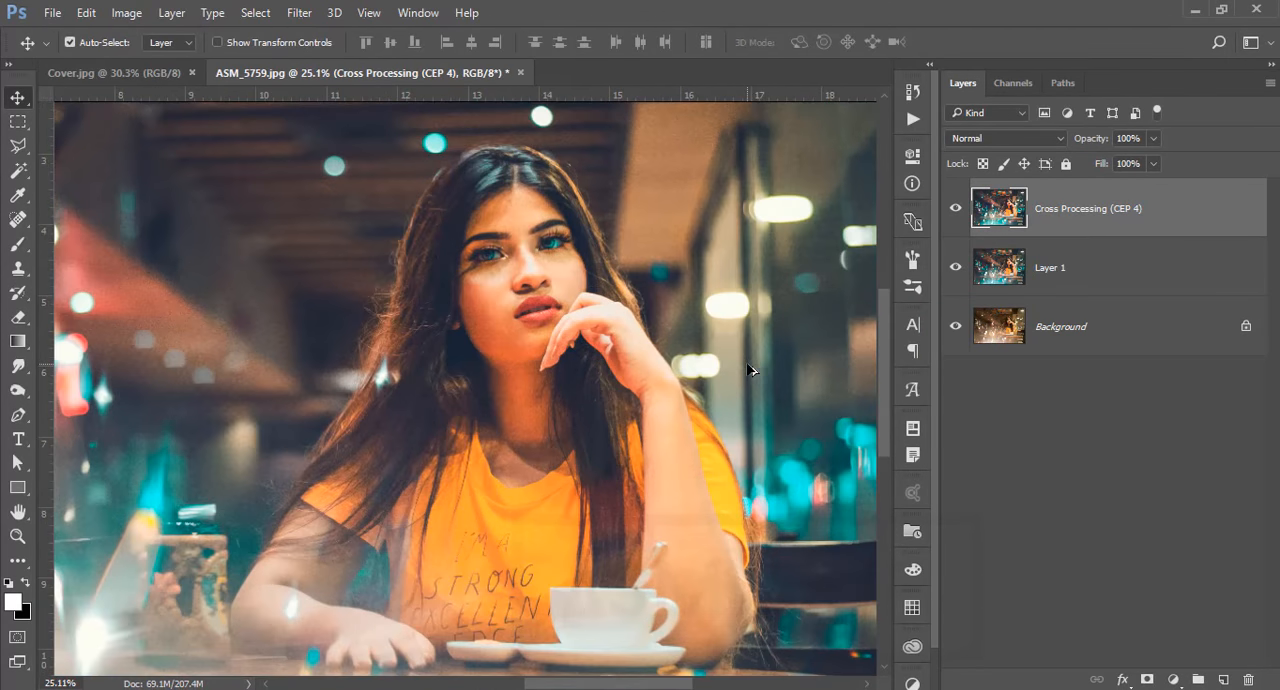
Close ASM_5759.jpg without saving the changes
{"action": "left_click", "coordinate": [521, 74]}
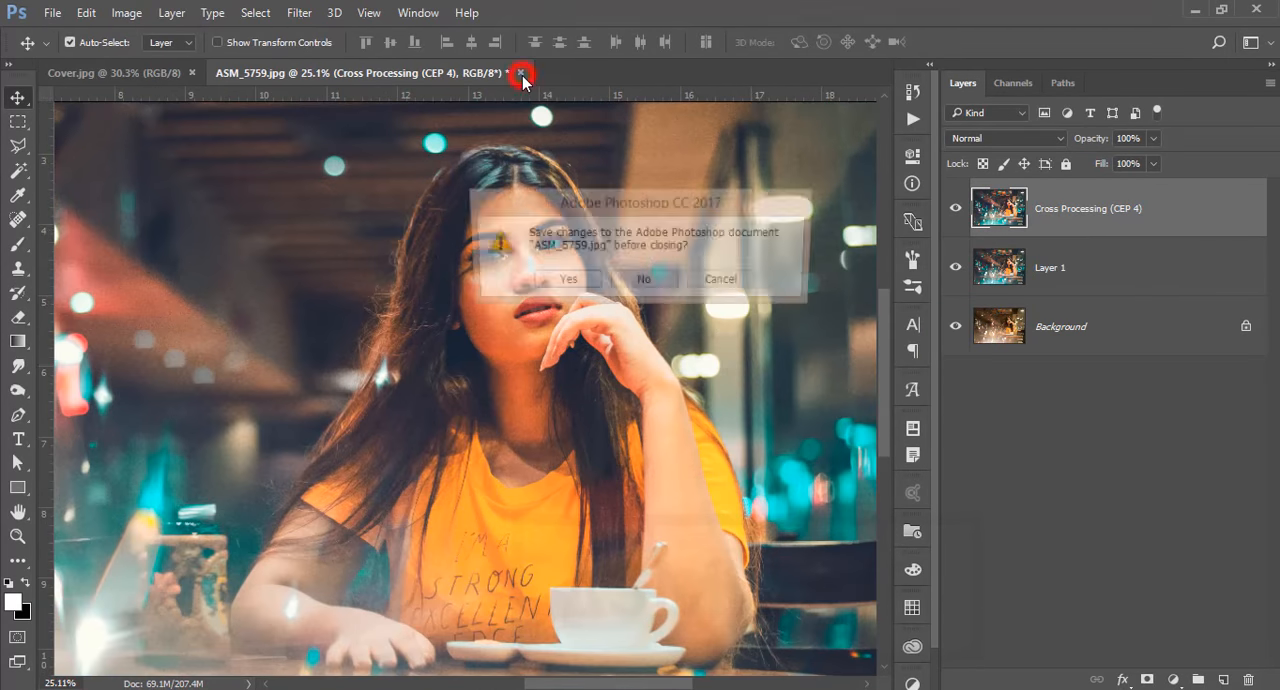
{"action": "left_click", "coordinate": [645, 282]}
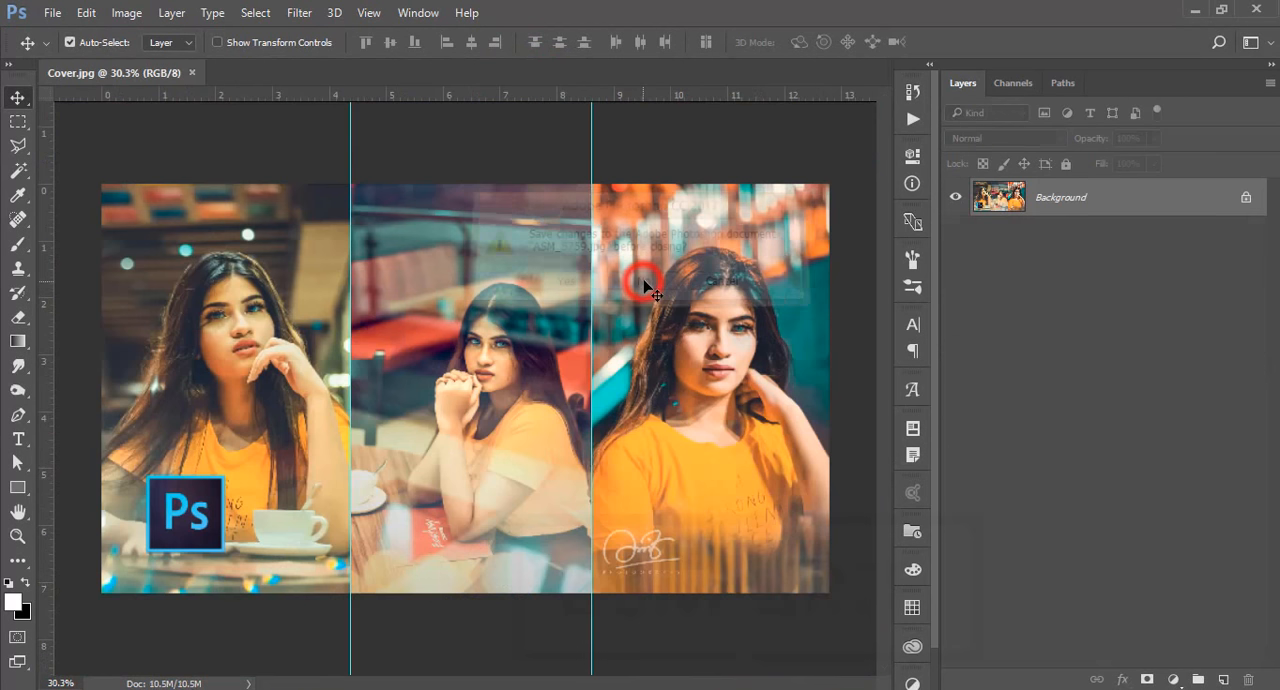
{"action": "left_click", "coordinate": [726, 127]}
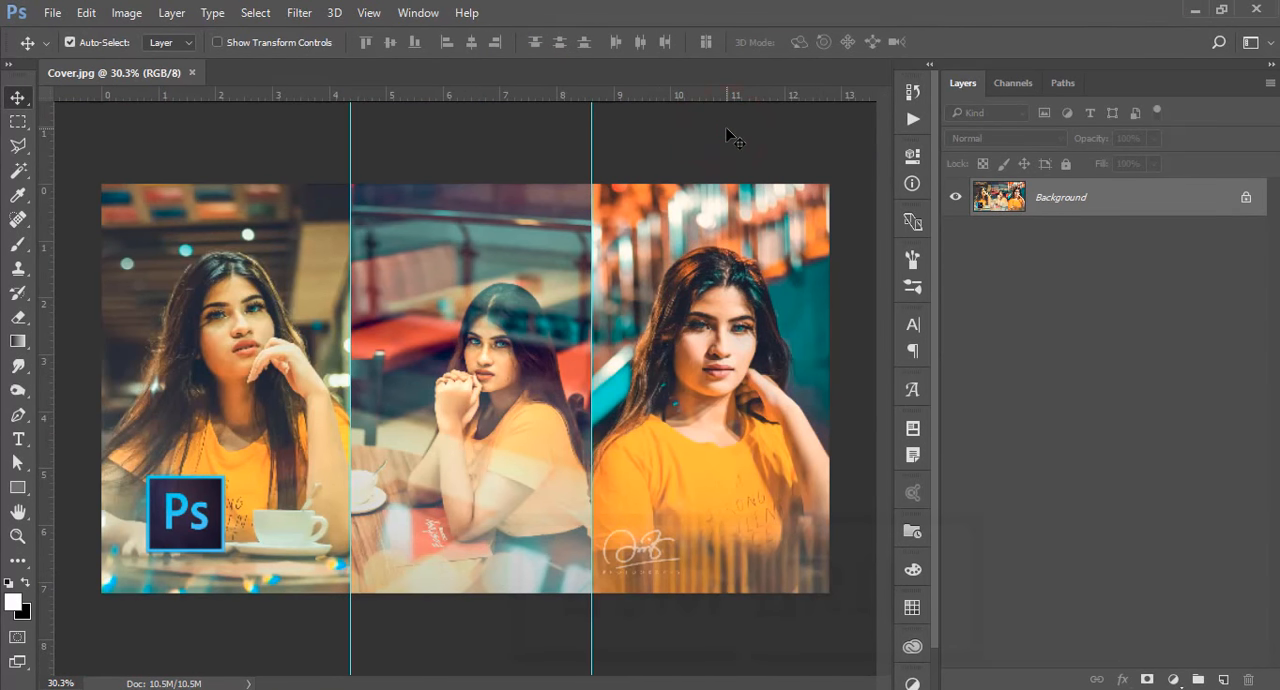